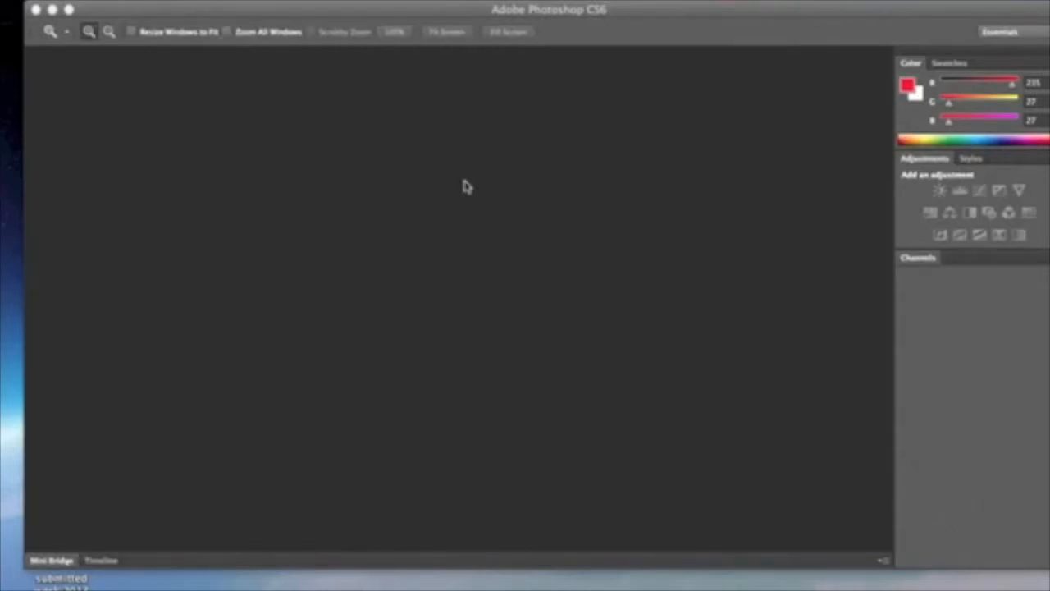
- Create a new document from the International Paper preset at A6 size, 105 x 148 mm and 300 pixels/inch
{"action": "left_click", "coordinate": [171, 0]}
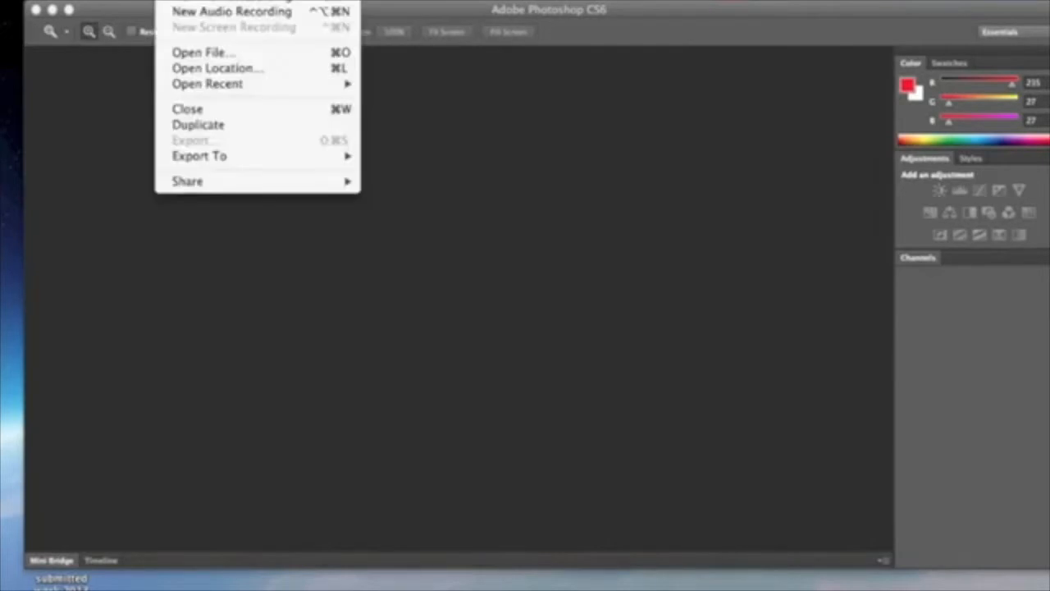
{"action": "key", "text": "Escape"}
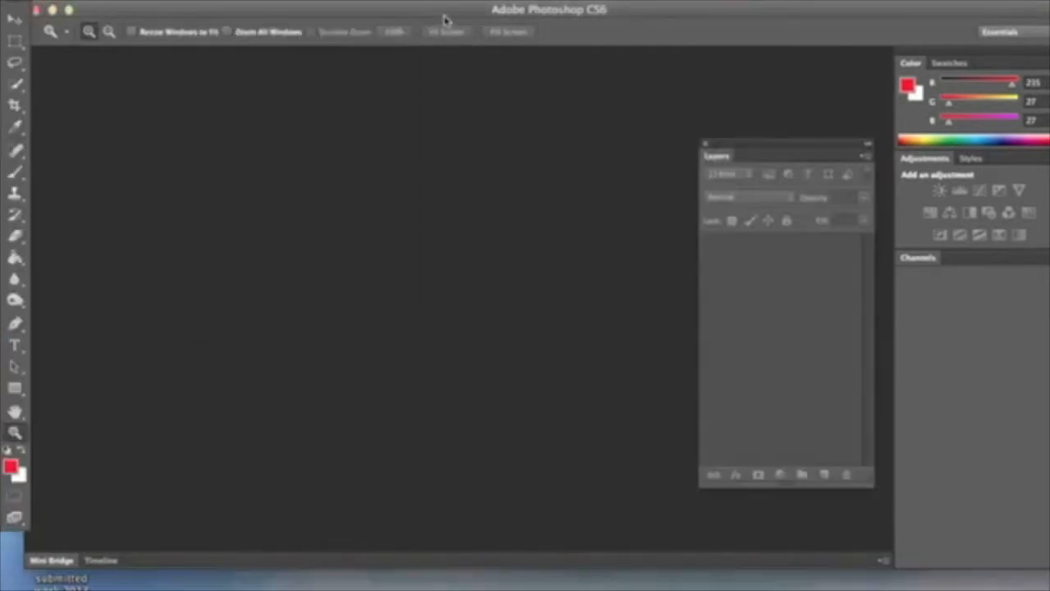
{"action": "left_click", "coordinate": [129, 0]}
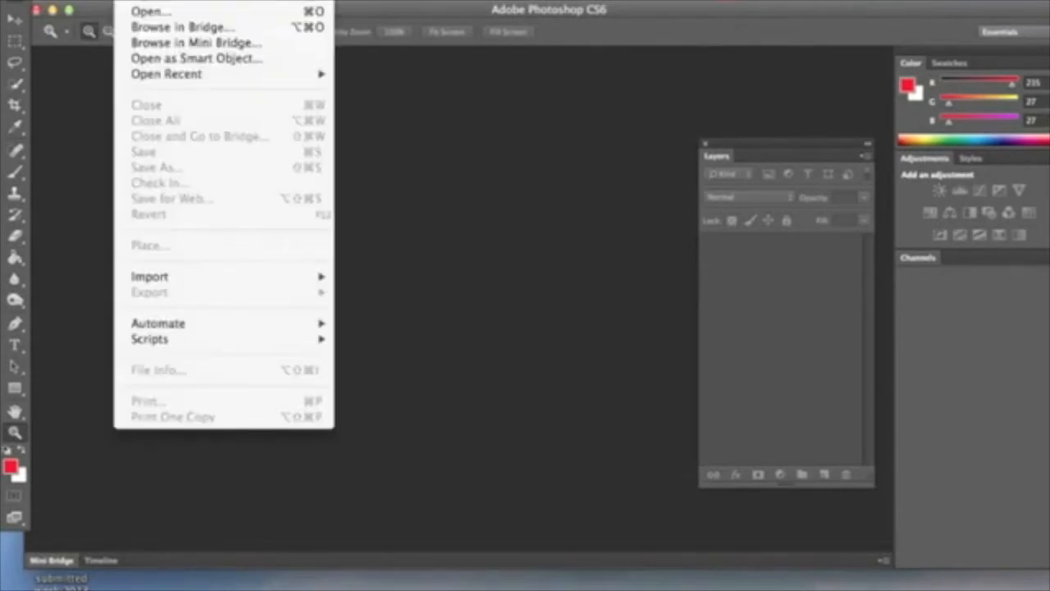
{"action": "left_click", "coordinate": [144, 2]}
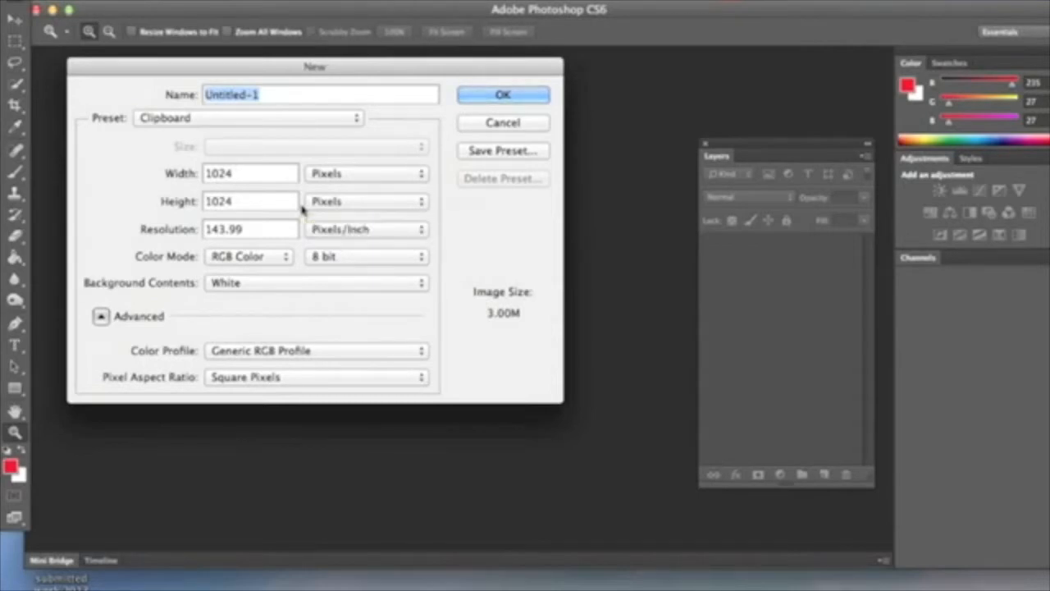
{"action": "left_click", "coordinate": [356, 122]}
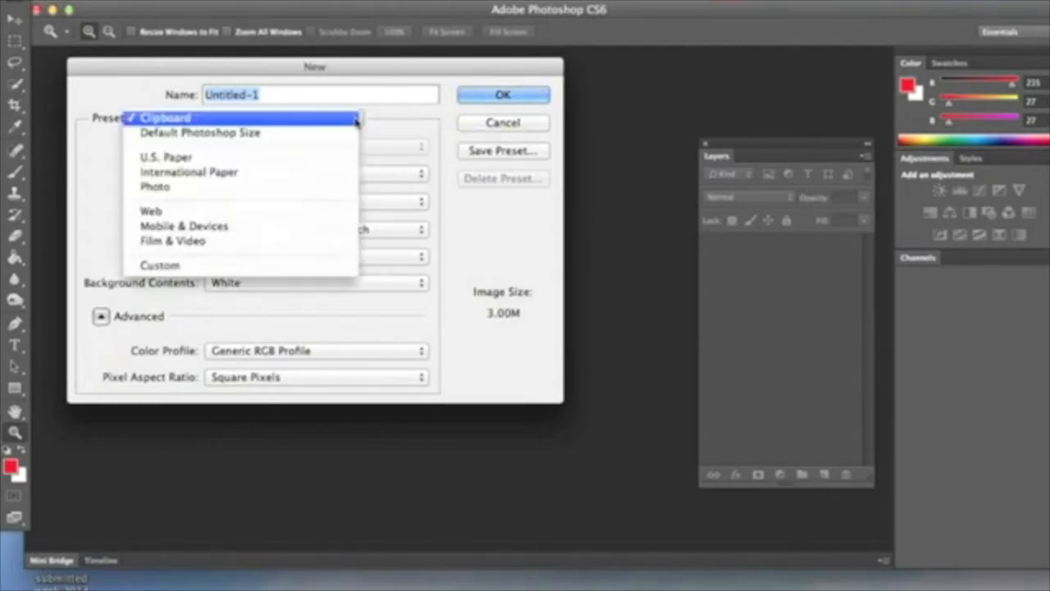
{"action": "left_click", "coordinate": [258, 173]}
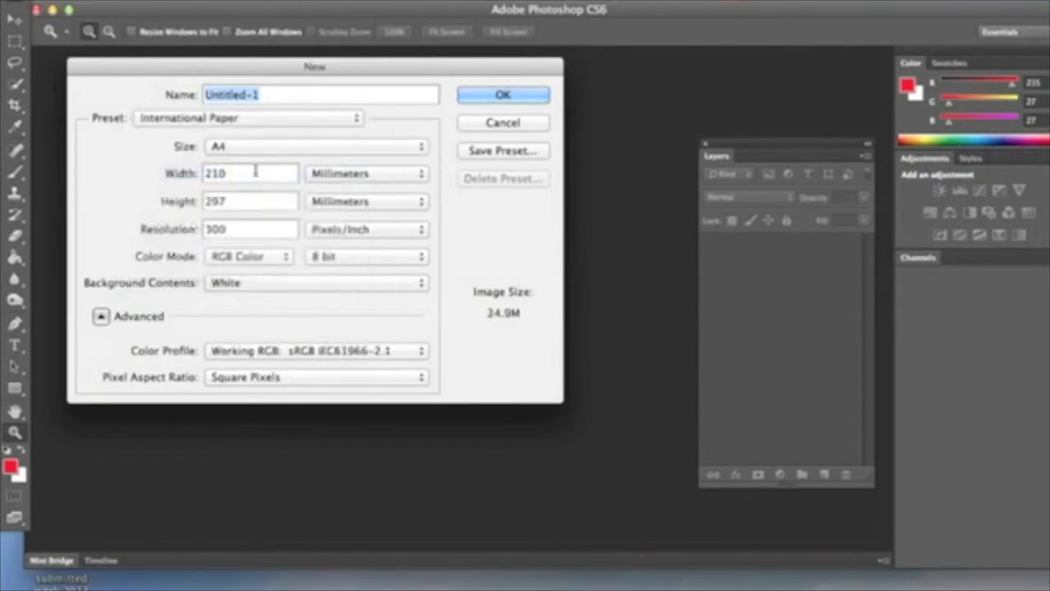
{"action": "left_click", "coordinate": [421, 147]}
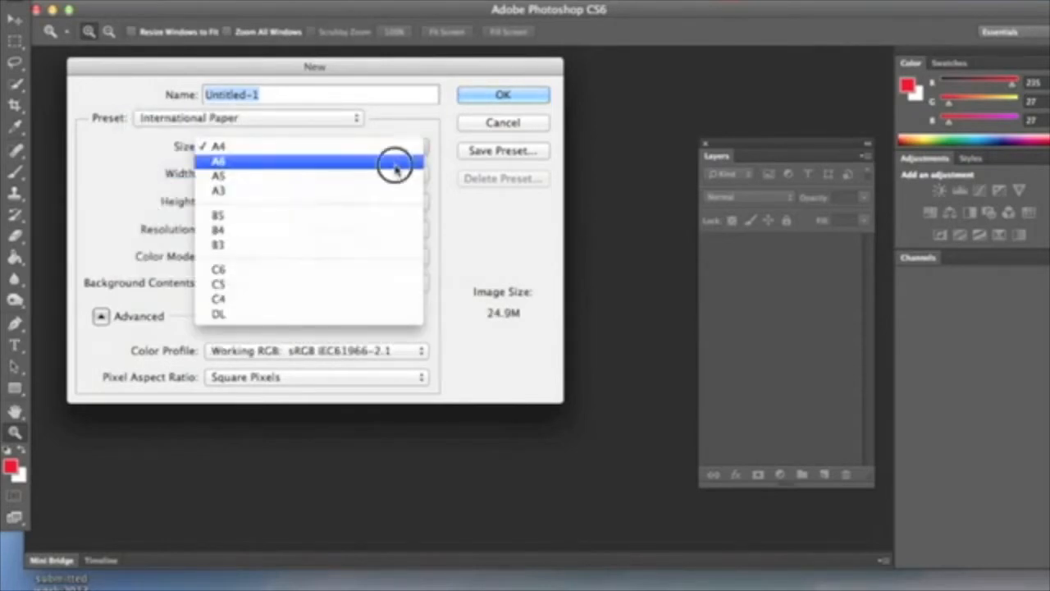
{"action": "left_click", "coordinate": [396, 162]}
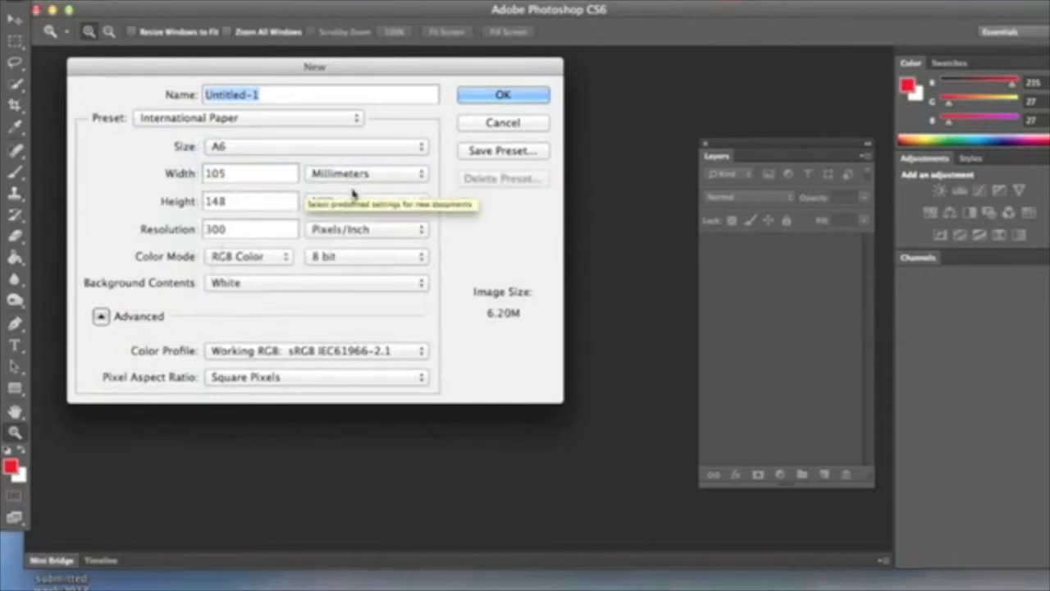
{"action": "left_click", "coordinate": [497, 94]}
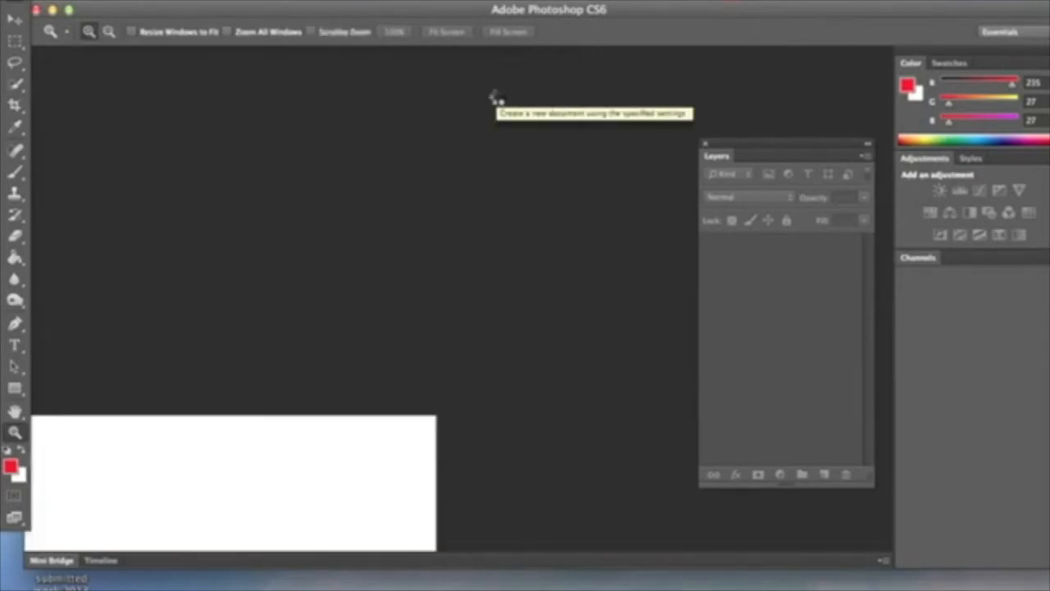
- Open Start01.psd from the Lesson01 folder on the Desktop
{"action": "left_click", "coordinate": [135, 2]}
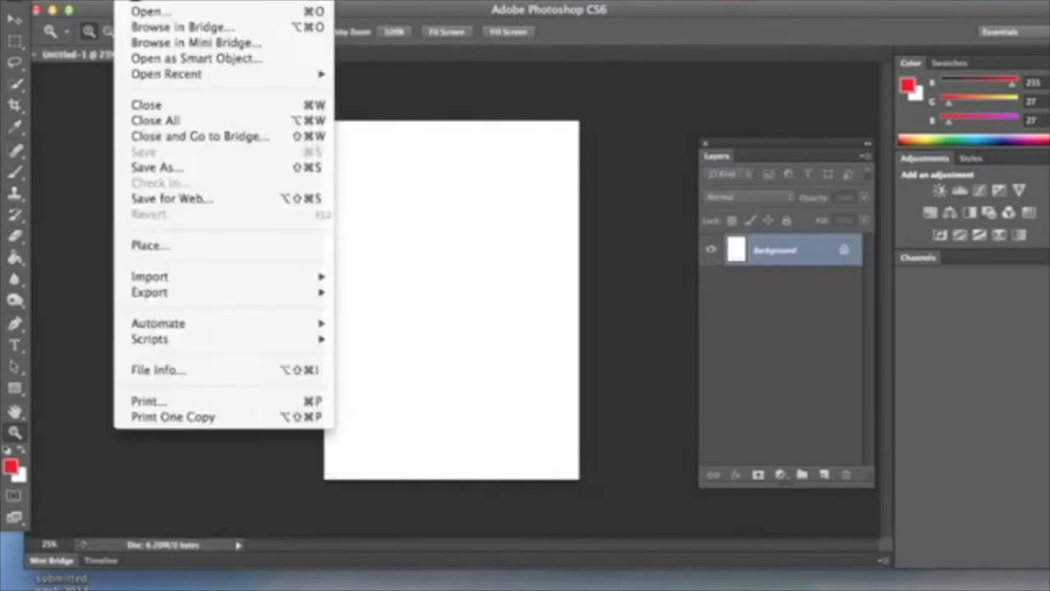
{"action": "left_click", "coordinate": [149, 13]}
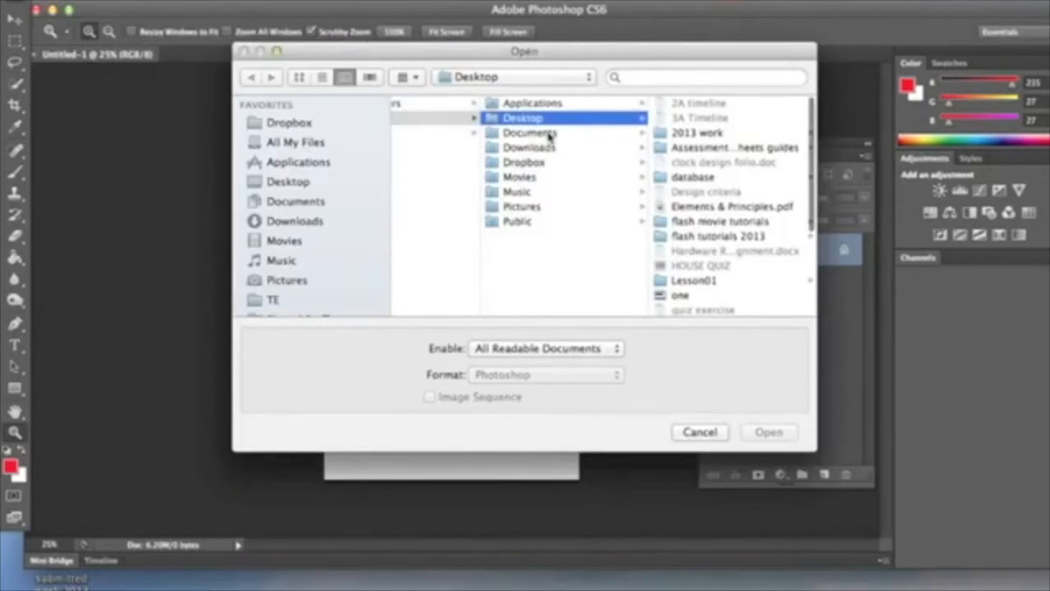
{"action": "left_click", "coordinate": [696, 280]}
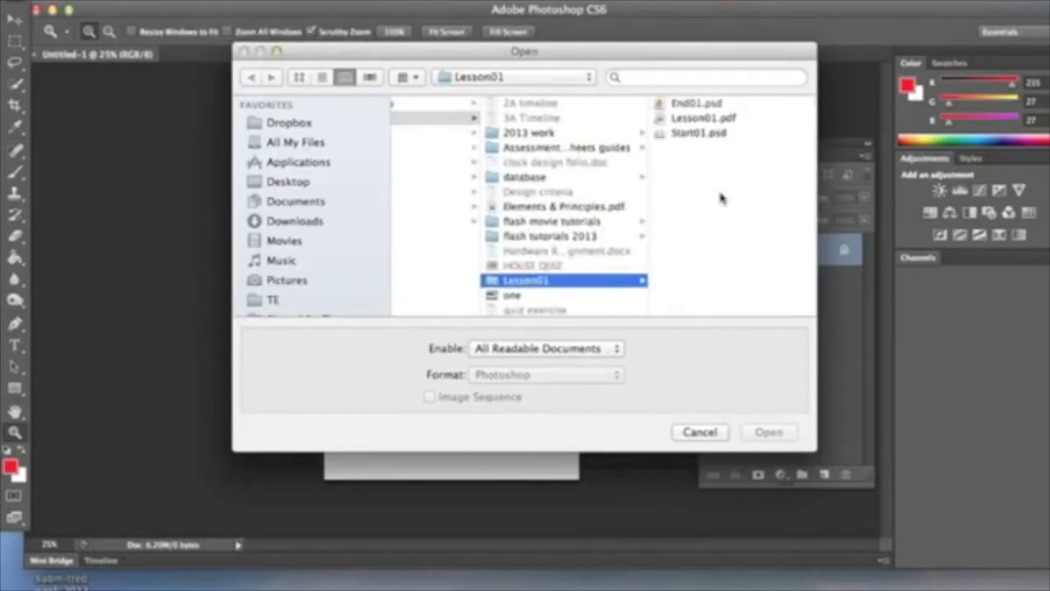
{"action": "left_click", "coordinate": [693, 105]}
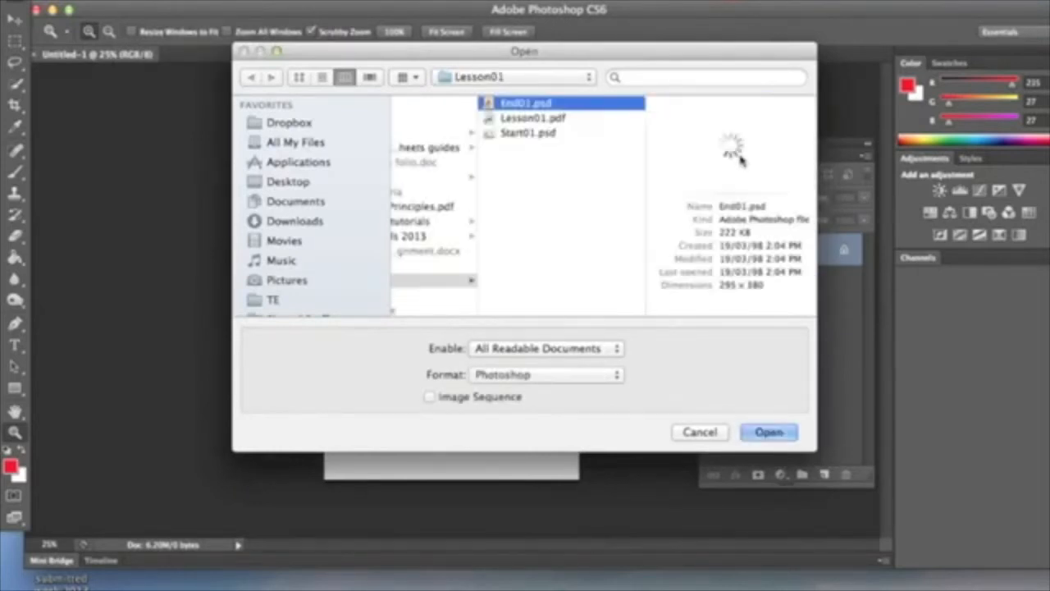
{"action": "left_click", "coordinate": [537, 134]}
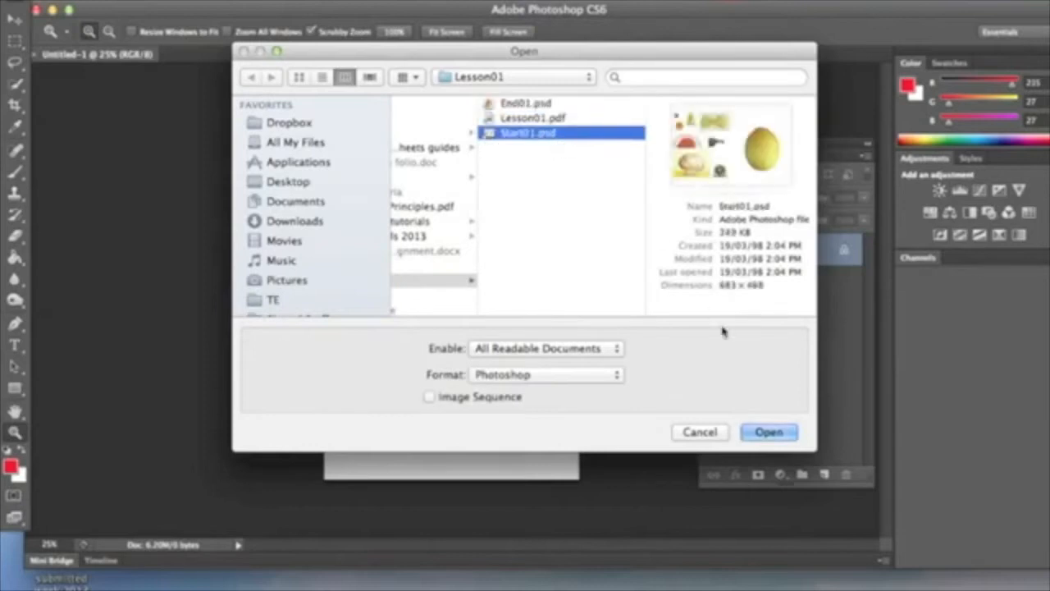
{"action": "left_click", "coordinate": [769, 432]}
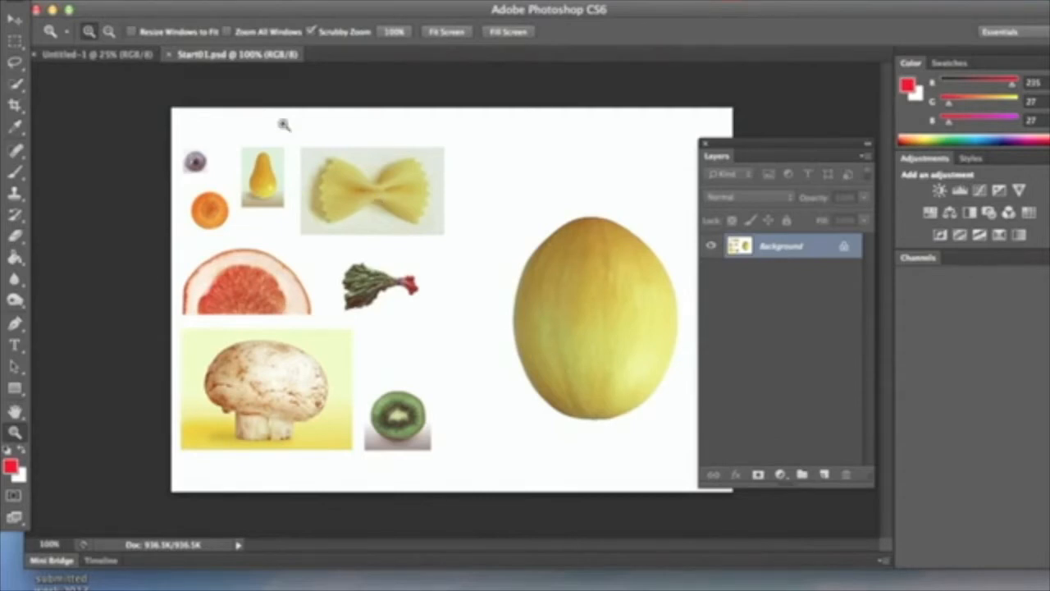
- Float both documents in separate windows, clear the Layers panel off the artwork, and bring the Start01.psd window to the front
{"action": "left_click_drag", "start_coordinate": [241, 55], "coordinate": [364, 112]}
{"action": "left_click_drag", "start_coordinate": [771, 148], "coordinate": [961, 293]}
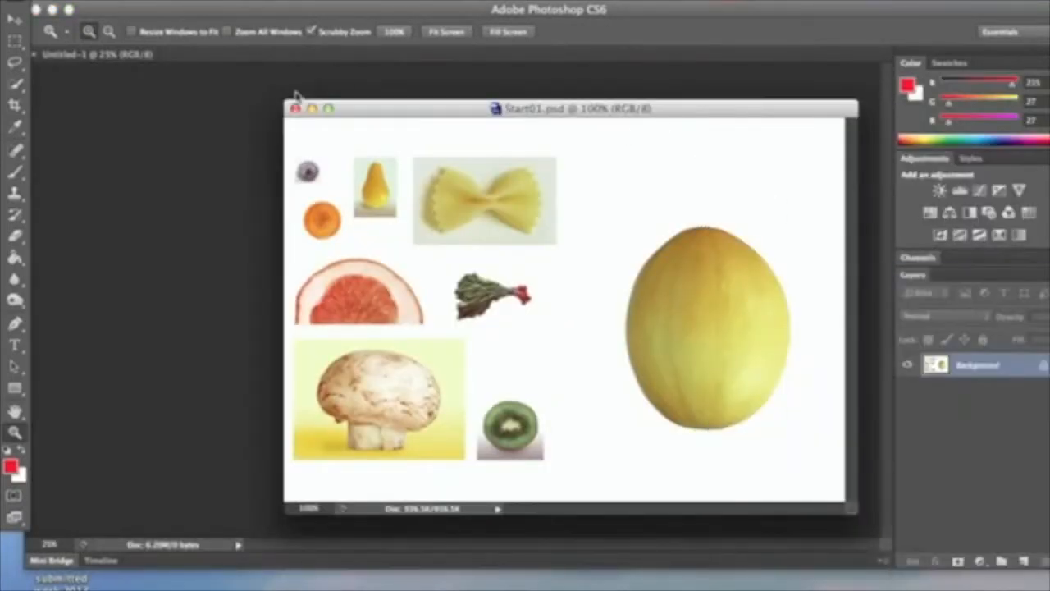
{"action": "left_click_drag", "start_coordinate": [117, 55], "coordinate": [150, 98]}
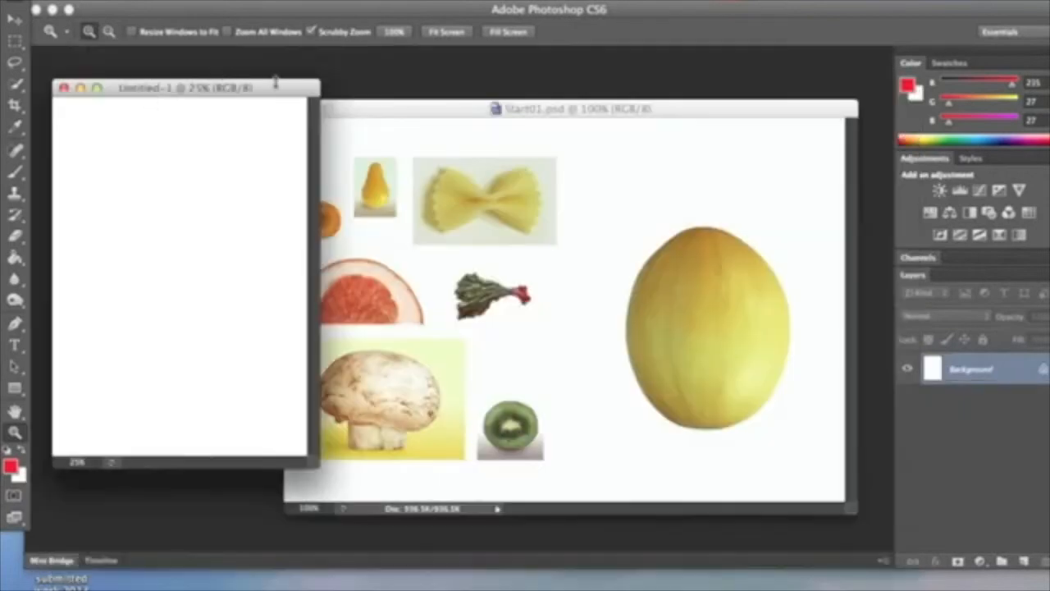
{"action": "left_click", "coordinate": [381, 113]}
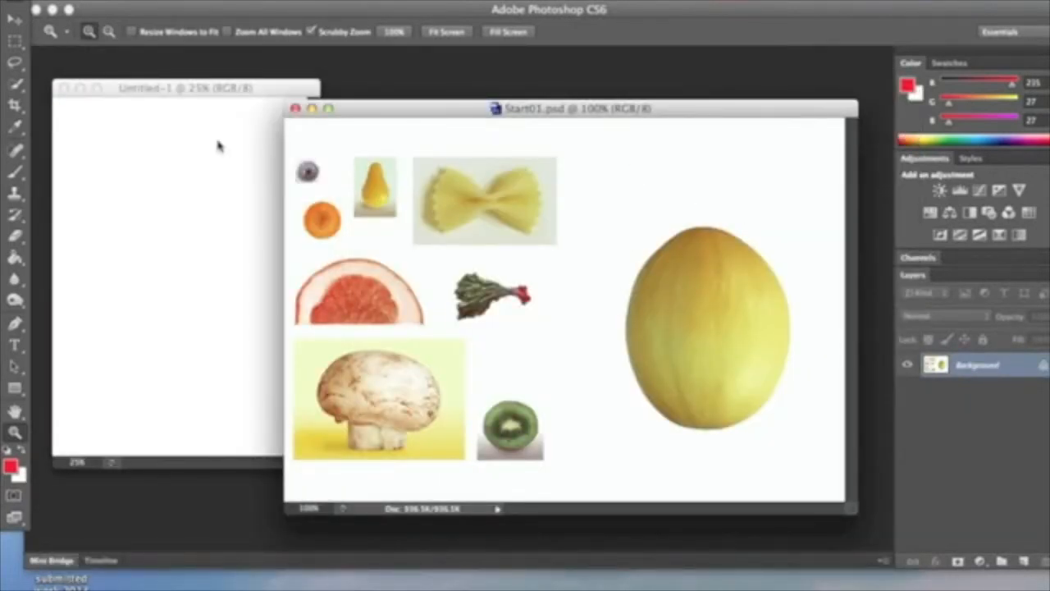
- Select the whole melon with a rectangular marquee and move a copy of it into the blank A6 document
{"action": "left_click", "coordinate": [14, 39]}
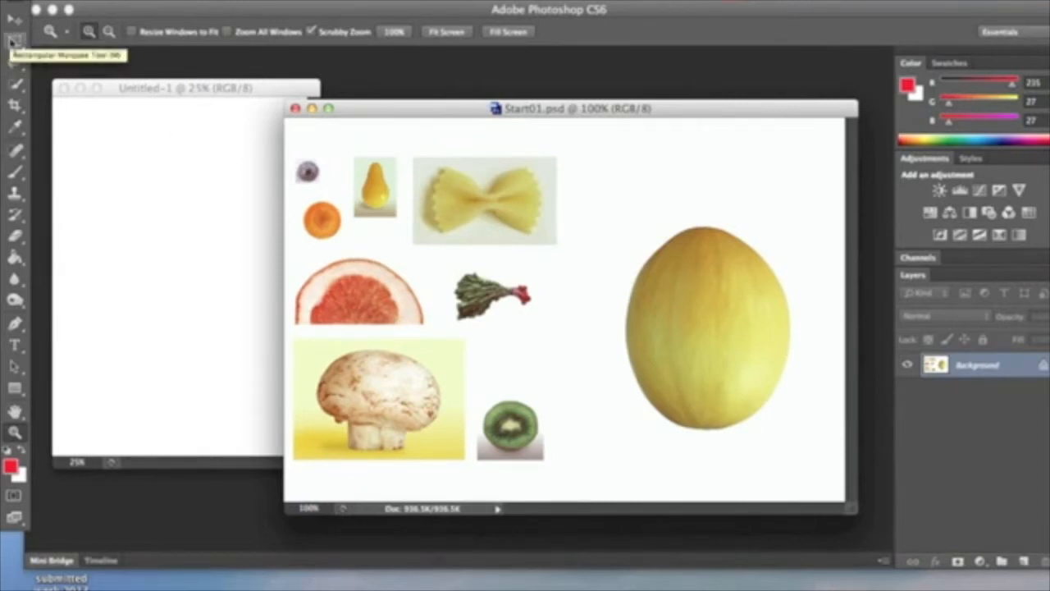
{"action": "left_click", "coordinate": [14, 40]}
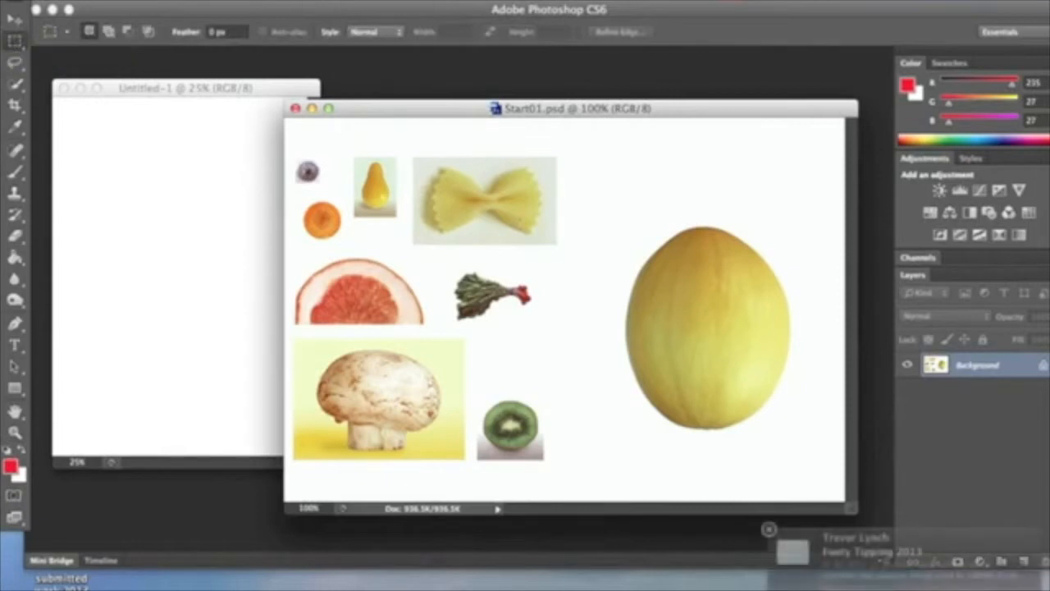
{"action": "left_click_drag", "start_coordinate": [596, 193], "coordinate": [809, 448]}
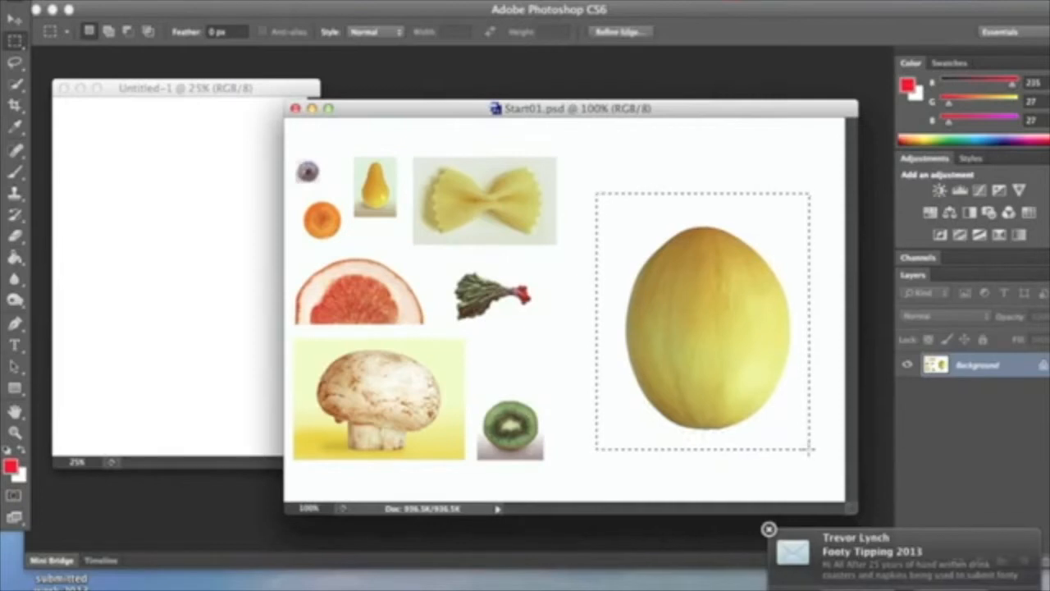
{"action": "mouse_move", "coordinate": [668, 218]}
{"action": "left_mouse_down"}
{"action": "mouse_move", "coordinate": [638, 211]}
{"action": "mouse_move", "coordinate": [681, 232]}
{"action": "mouse_move", "coordinate": [672, 227]}
{"action": "left_mouse_up"}
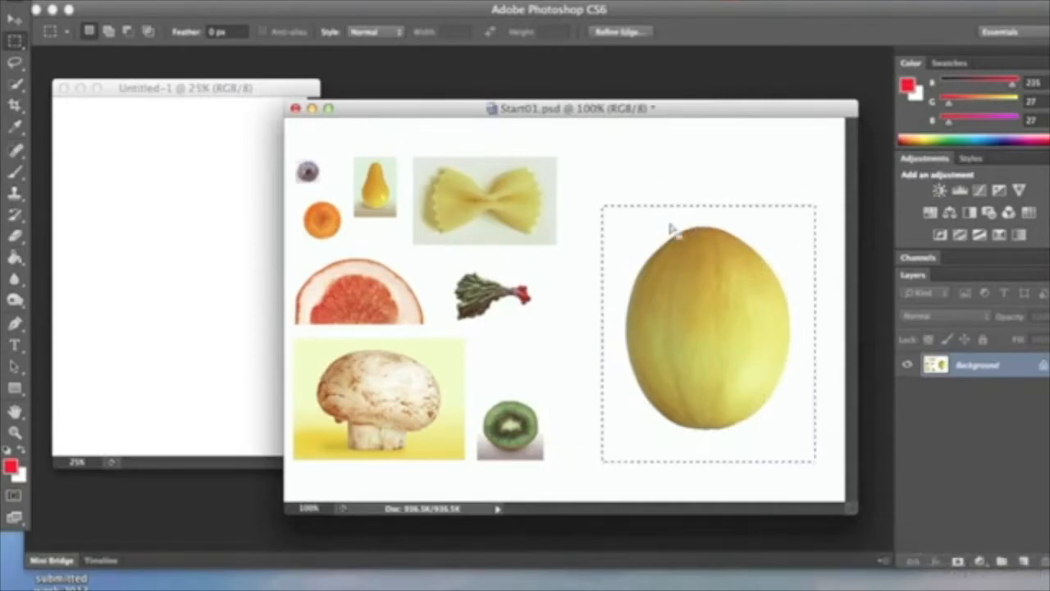
{"action": "left_click", "coordinate": [17, 22]}
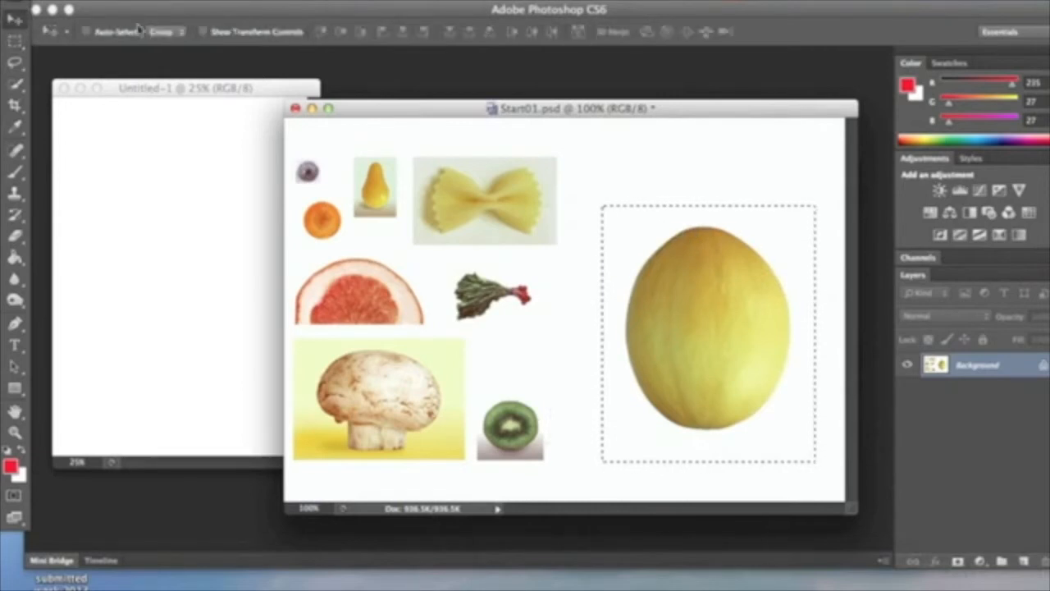
{"action": "left_click_drag", "start_coordinate": [668, 308], "coordinate": [222, 251]}
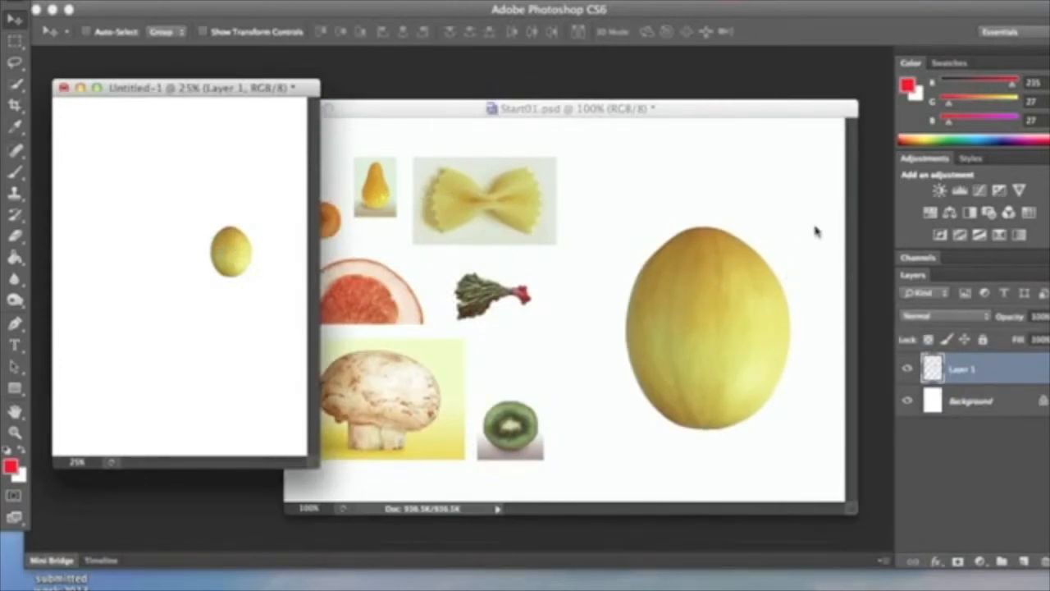
- Toggle the melon layer's visibility off and on, and rename the layer as head
{"action": "left_click_drag", "start_coordinate": [917, 283], "coordinate": [763, 191]}
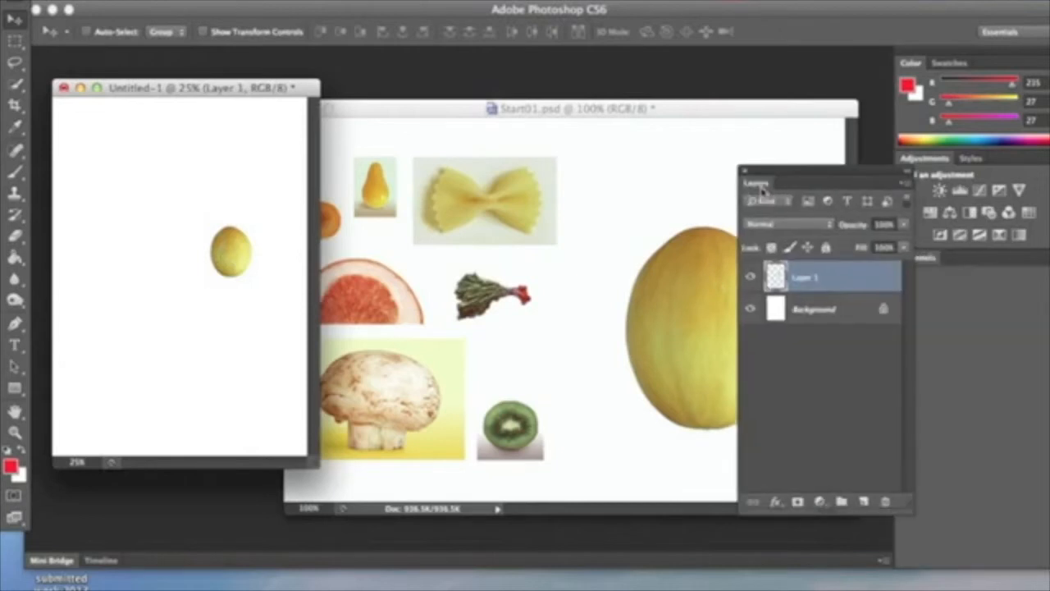
{"action": "left_click", "coordinate": [751, 278]}
{"action": "left_click", "coordinate": [751, 278]}
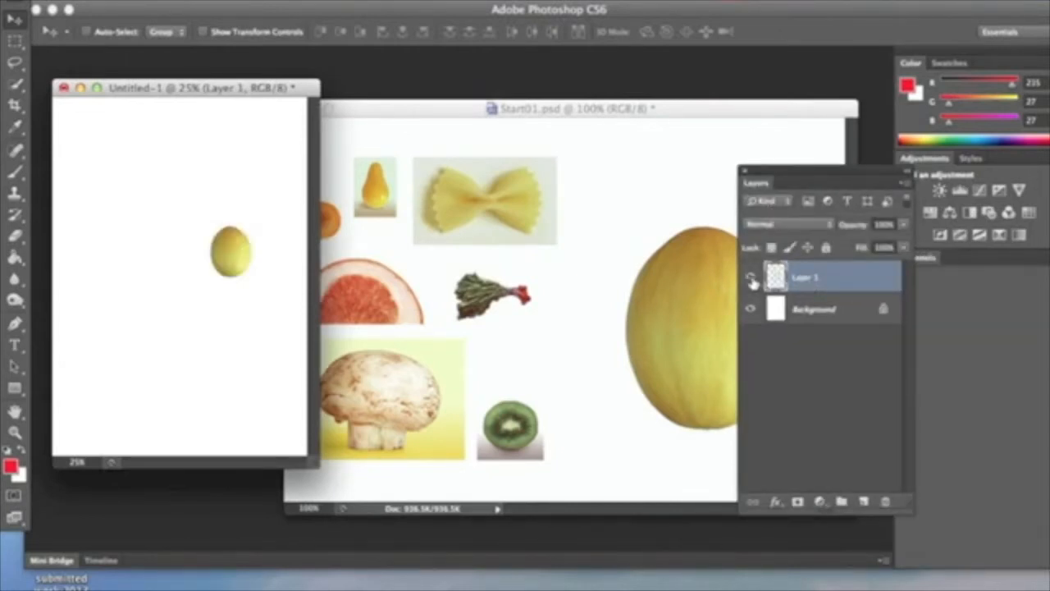
{"action": "double_click", "coordinate": [805, 278]}
{"action": "type", "text": "head"}
{"action": "left_click", "coordinate": [809, 396]}
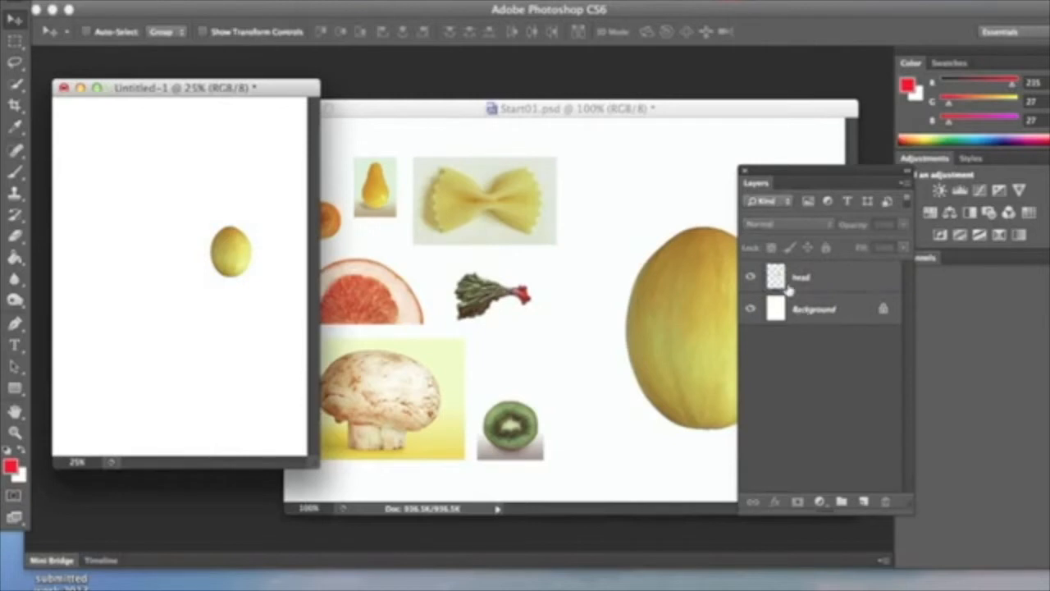
{"action": "left_click_drag", "start_coordinate": [803, 176], "coordinate": [947, 307]}
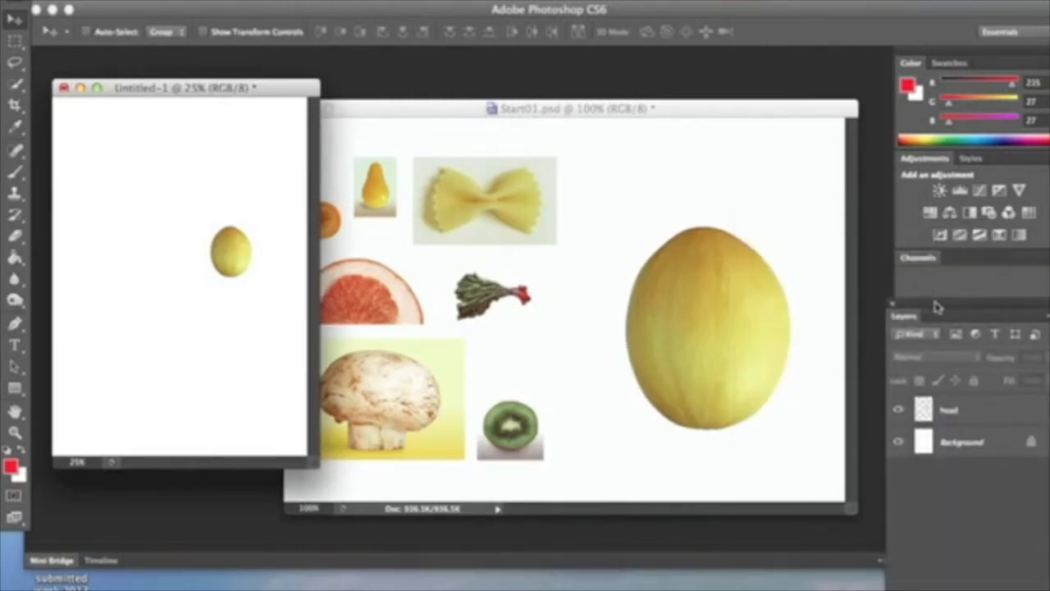
- Enlarge the Untitled-1 document window and set its zoom to 25% so the entire A6 page fits inside
{"action": "left_click", "coordinate": [15, 432]}
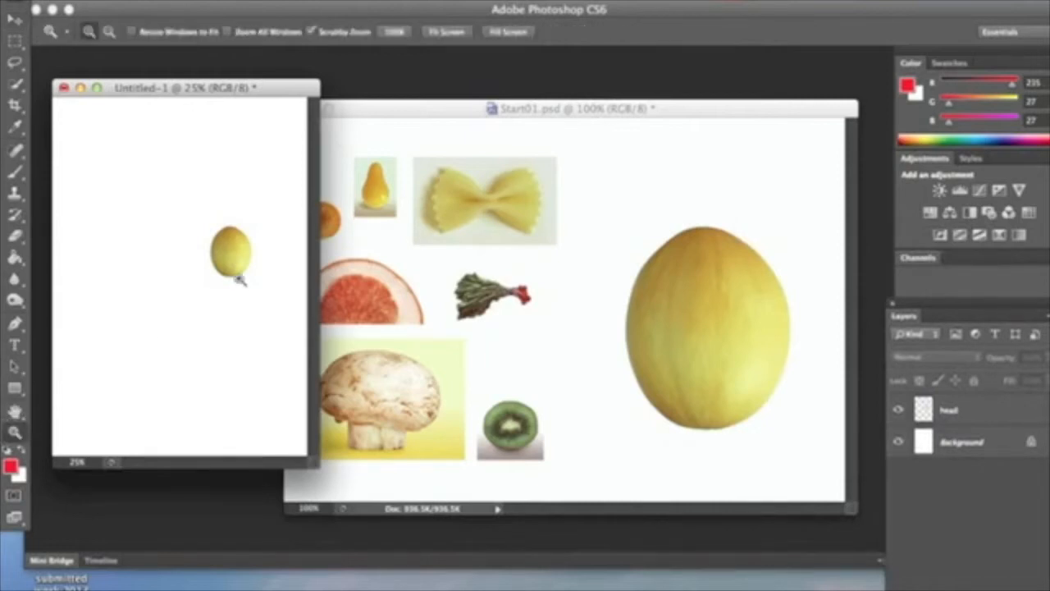
{"action": "left_click", "coordinate": [238, 281]}
{"action": "left_click", "coordinate": [238, 281]}
{"action": "scroll", "coordinate": [240, 245], "scroll_direction": "left", "scroll_amount": 2}
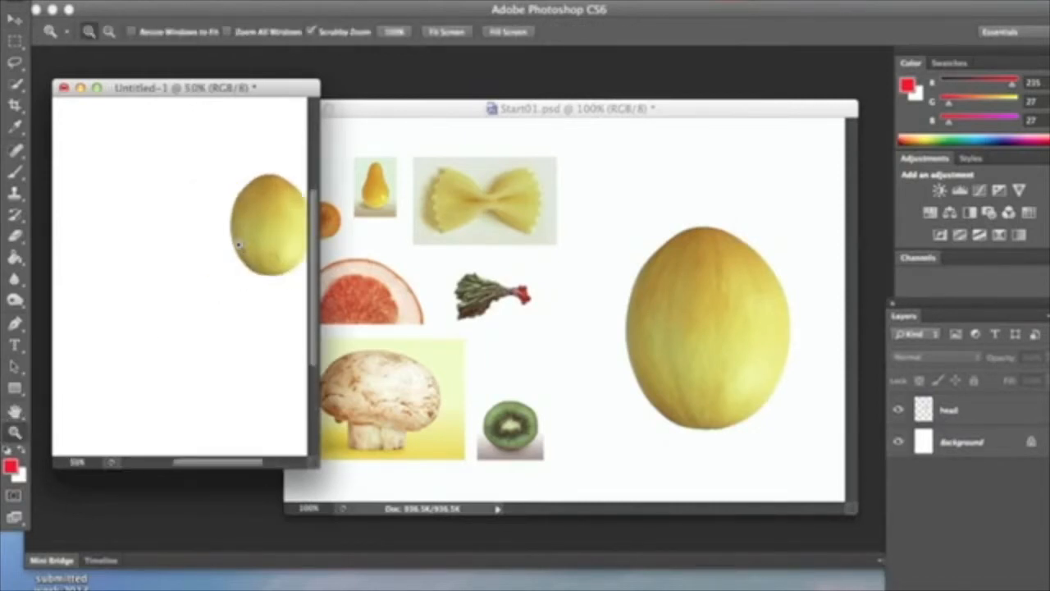
{"action": "scroll", "coordinate": [239, 245], "scroll_direction": "right", "scroll_amount": 4}
{"action": "scroll", "coordinate": [239, 245], "scroll_direction": "up", "scroll_amount": 2}
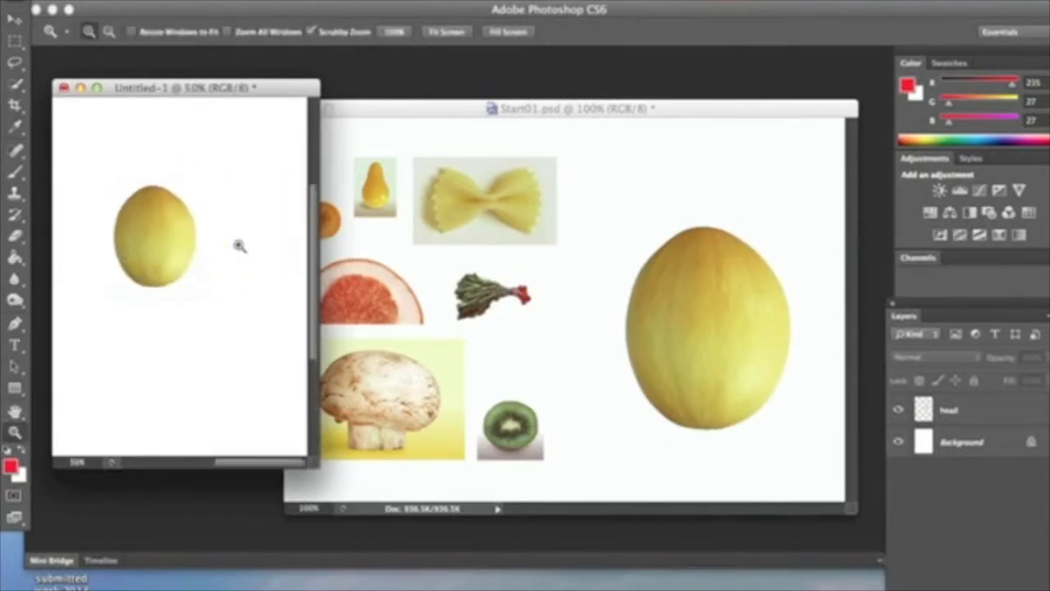
{"action": "left_click_drag", "start_coordinate": [313, 464], "coordinate": [407, 518]}
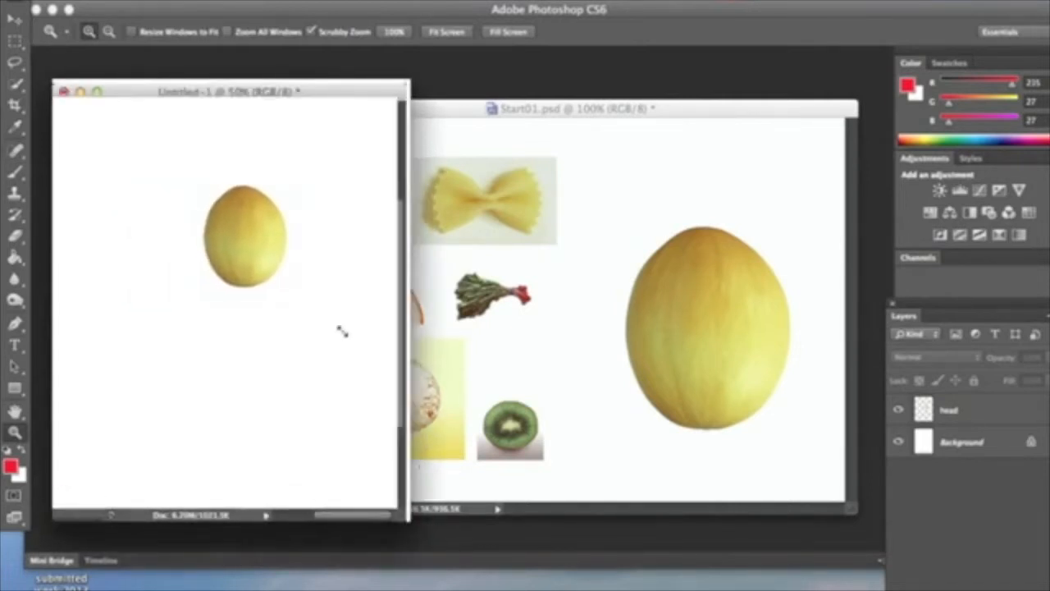
{"action": "scroll", "coordinate": [277, 138], "scroll_direction": "up", "scroll_amount": 6}
{"action": "scroll", "coordinate": [279, 361], "scroll_direction": "down", "scroll_amount": 6}
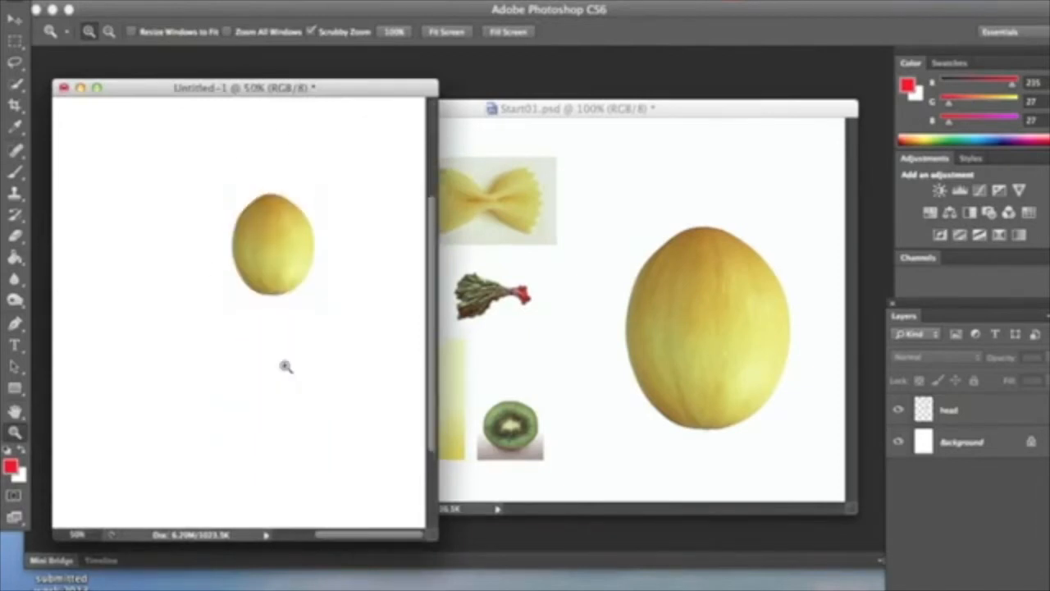
{"action": "left_click", "coordinate": [187, 368], "text": "alt"}
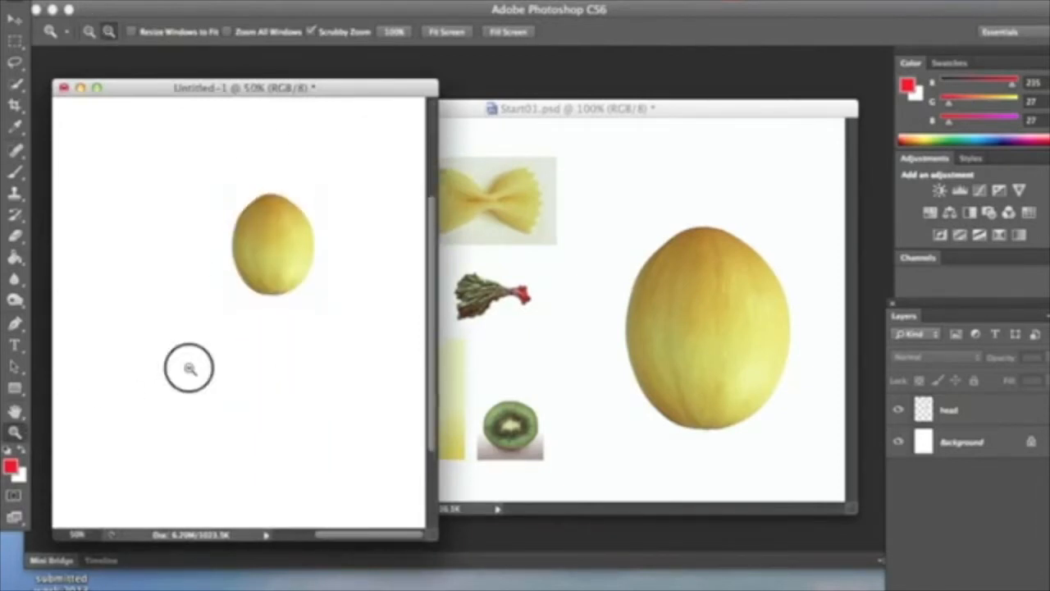
- Select the head layer and move the melon to about the centre of the A6 page
{"action": "left_click", "coordinate": [15, 17]}
{"action": "left_click", "coordinate": [254, 274]}
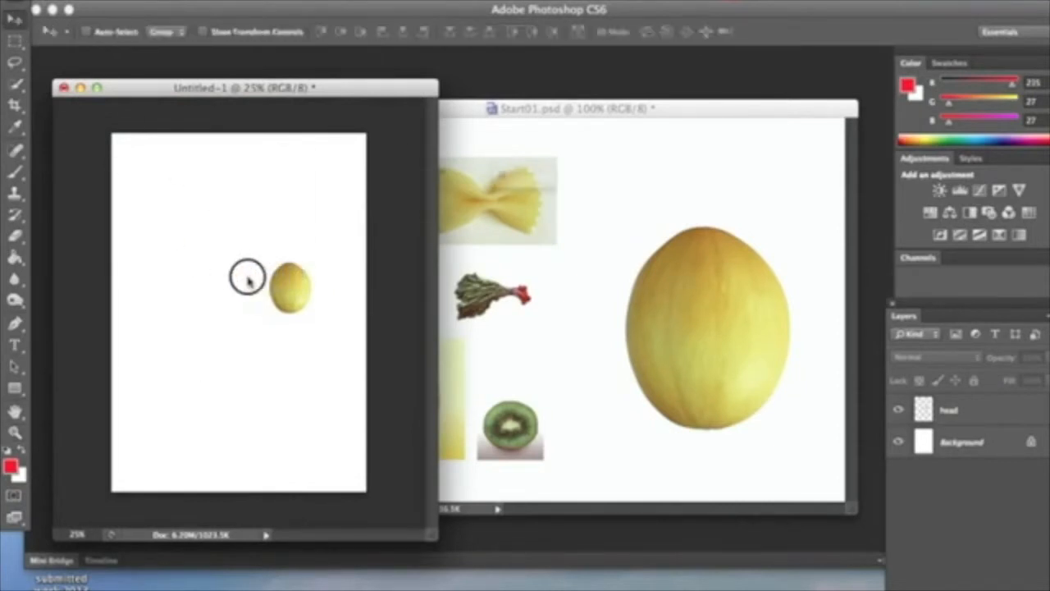
{"action": "left_click", "coordinate": [647, 214]}
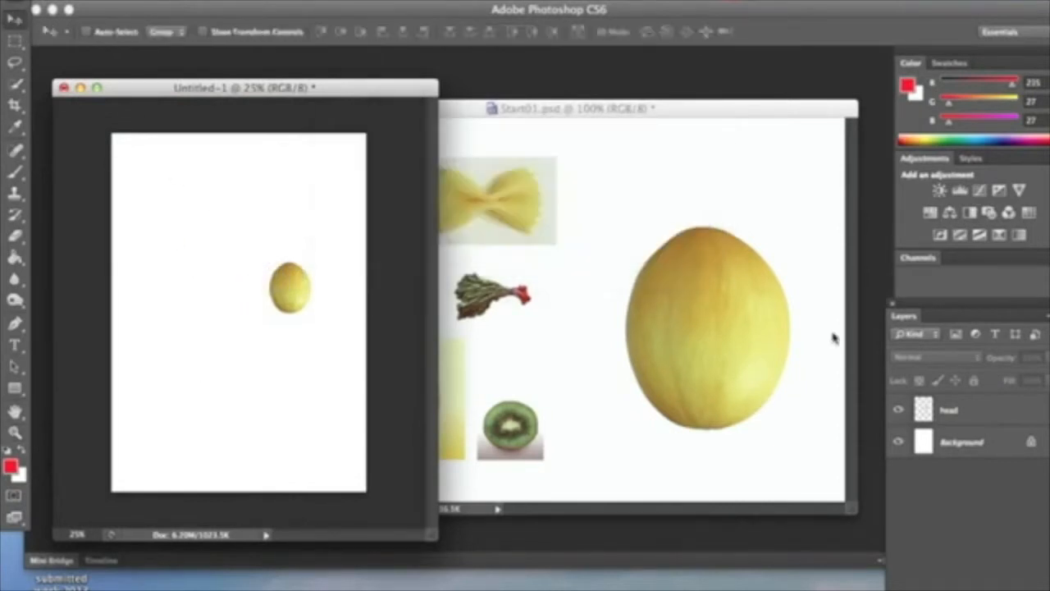
{"action": "left_click", "coordinate": [973, 410]}
{"action": "left_click_drag", "start_coordinate": [288, 286], "coordinate": [243, 305]}
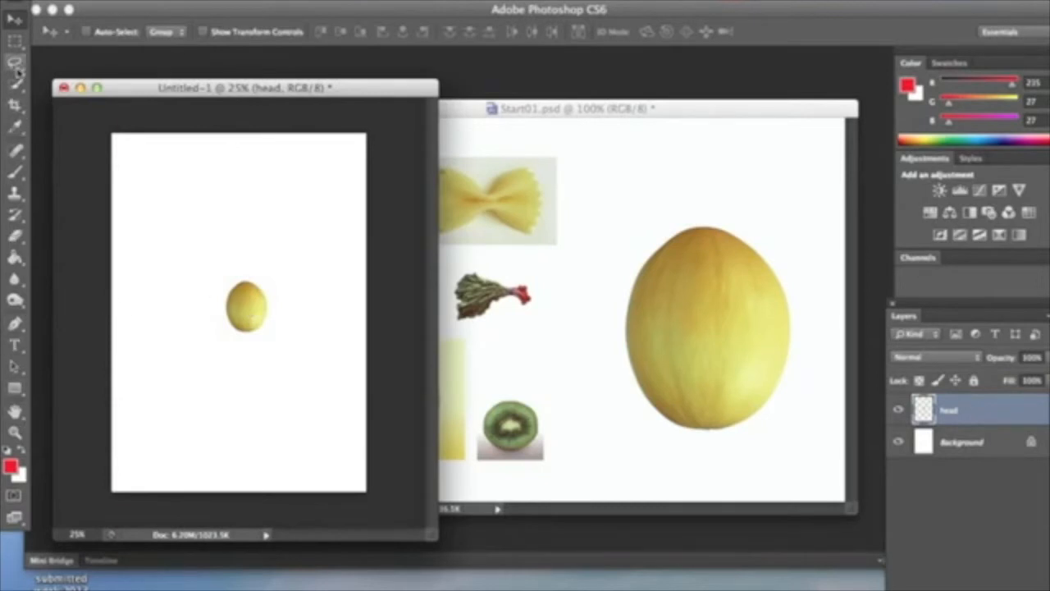
- Crop the page down to a small area around the melon and hide the Background layer
{"action": "left_click", "coordinate": [15, 105]}
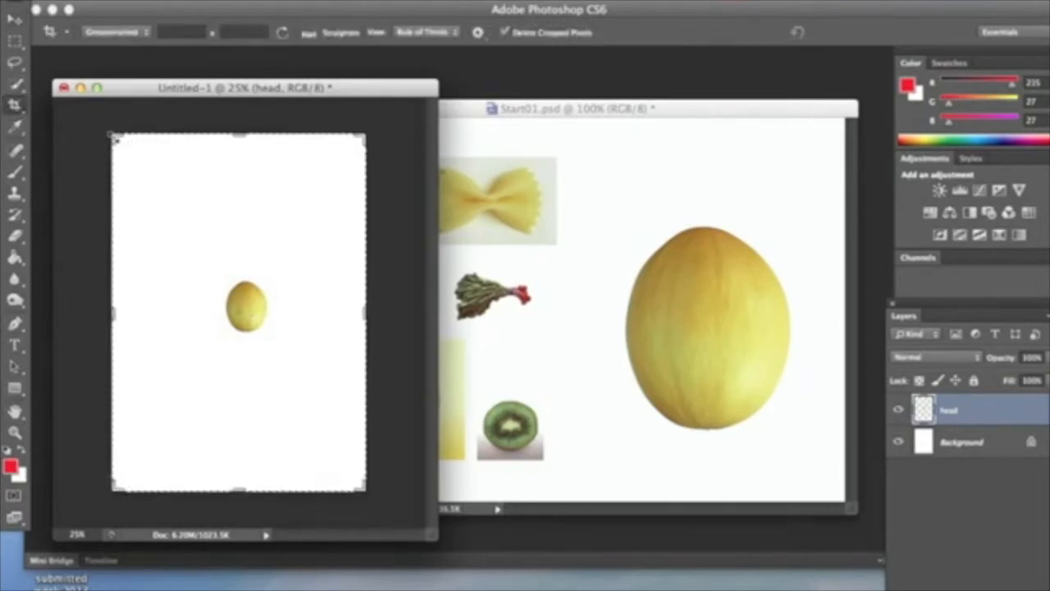
{"action": "left_click_drag", "start_coordinate": [114, 134], "coordinate": [146, 187]}
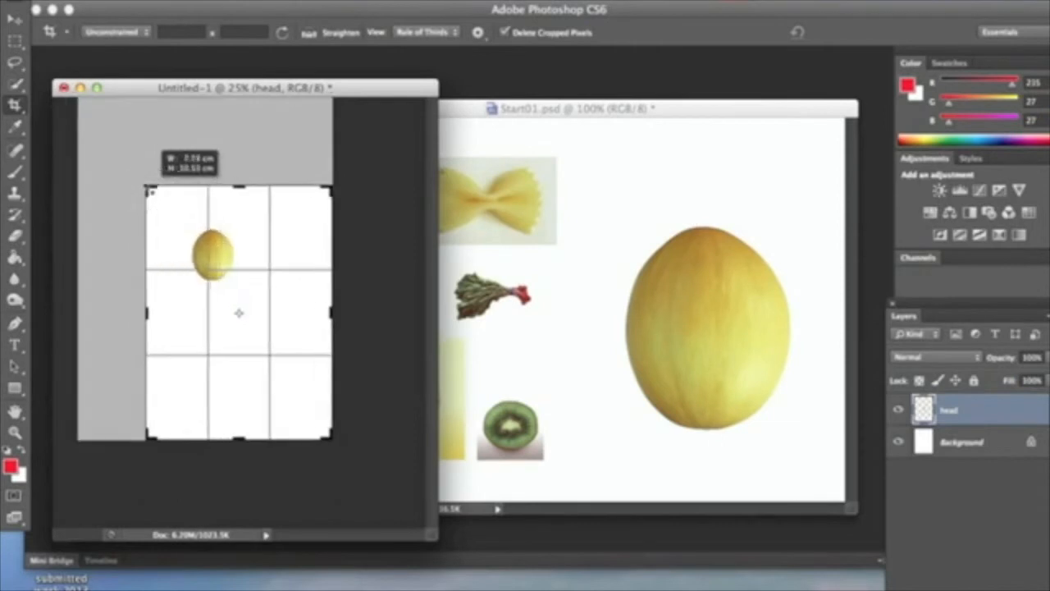
{"action": "left_click_drag", "start_coordinate": [322, 430], "coordinate": [295, 377]}
{"action": "key", "text": "Return"}
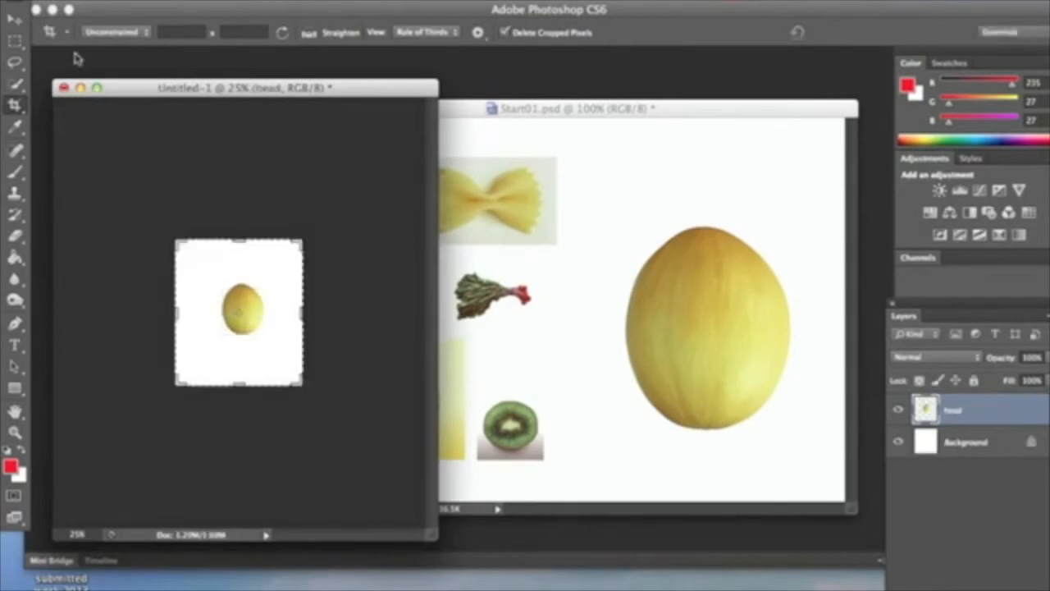
{"action": "left_click", "coordinate": [13, 20]}
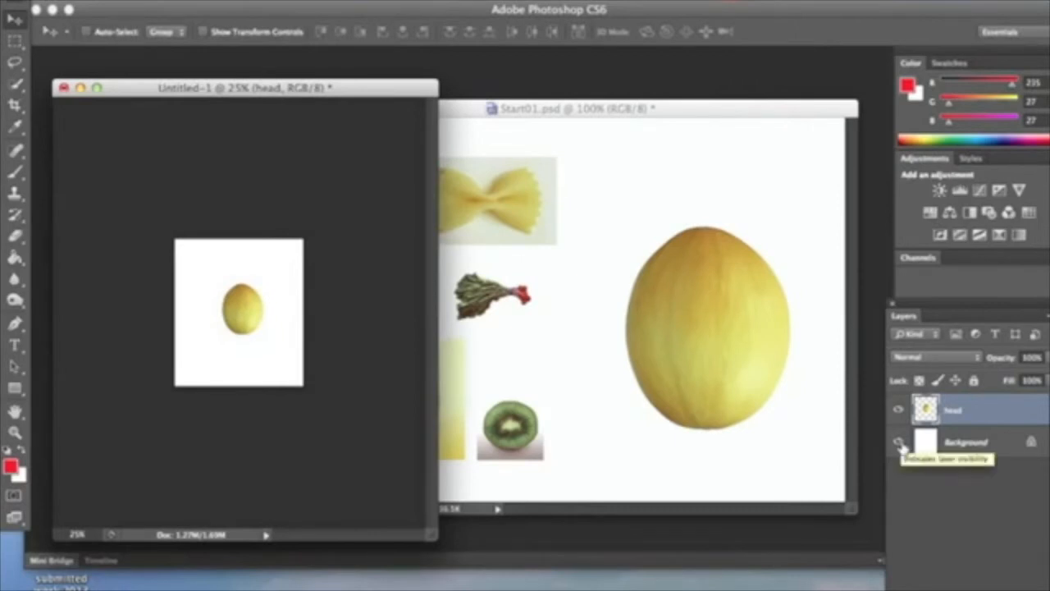
{"action": "left_click", "coordinate": [899, 443]}
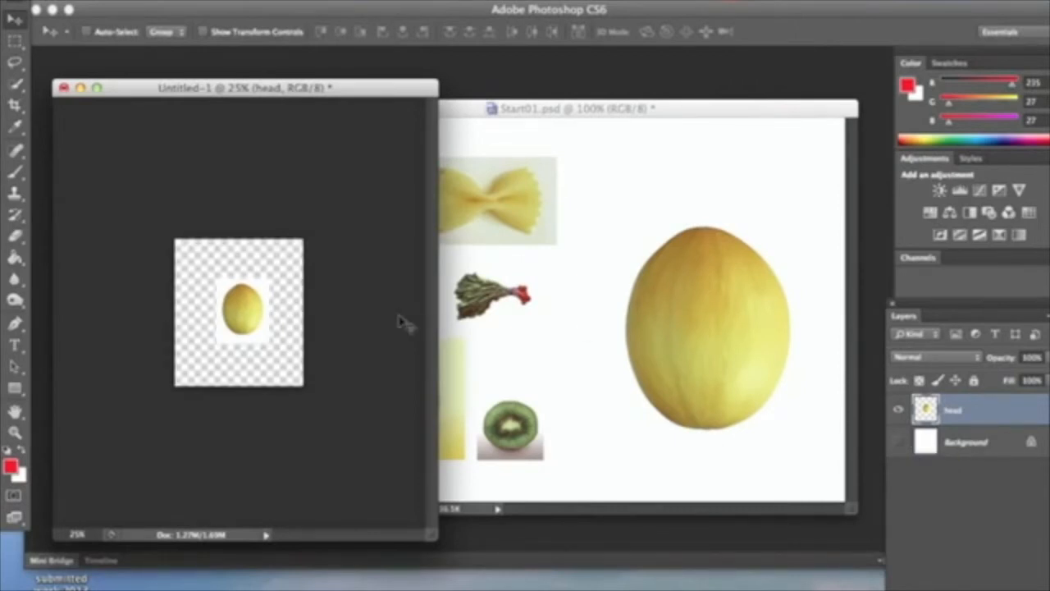
- Delete the white area surrounding the melon on the head layer using the Magic Wand at tolerance 60, and clear the selection
{"action": "left_click", "coordinate": [14, 433]}
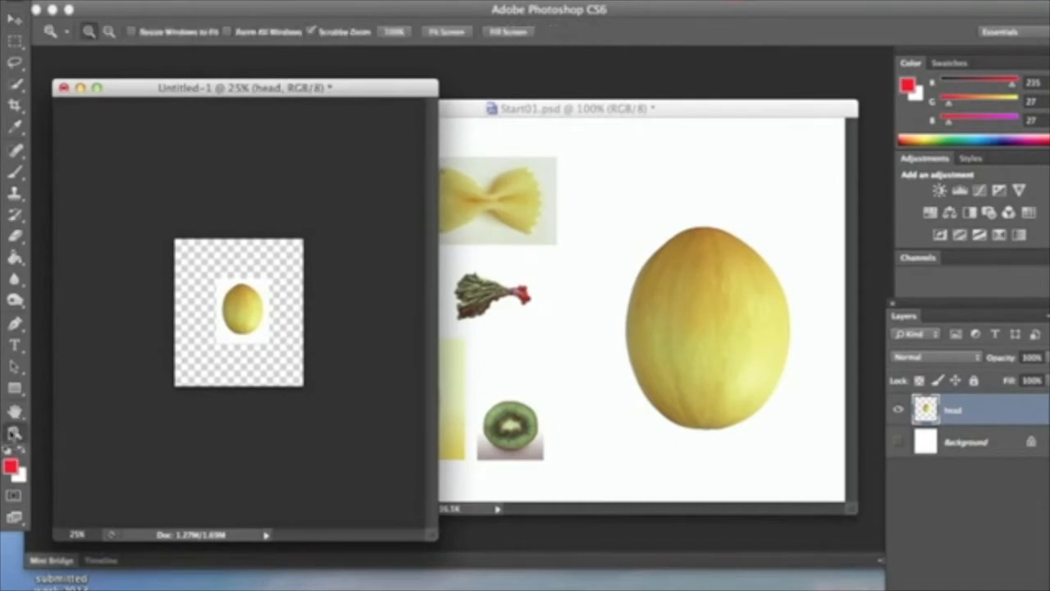
{"action": "left_click", "coordinate": [243, 346]}
{"action": "left_click", "coordinate": [243, 346]}
{"action": "left_click", "coordinate": [244, 344]}
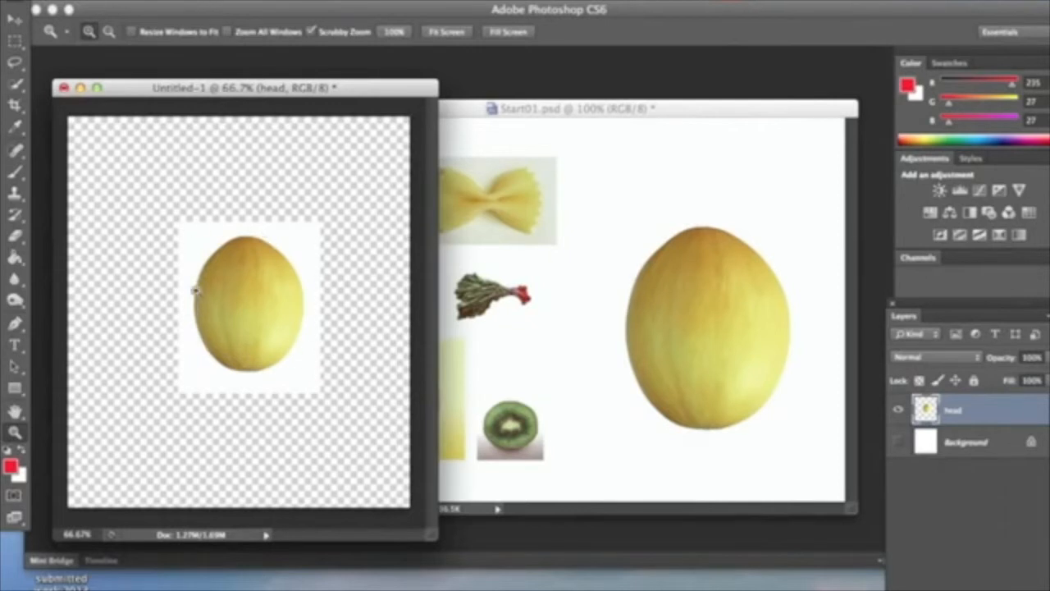
{"action": "left_click", "coordinate": [18, 86]}
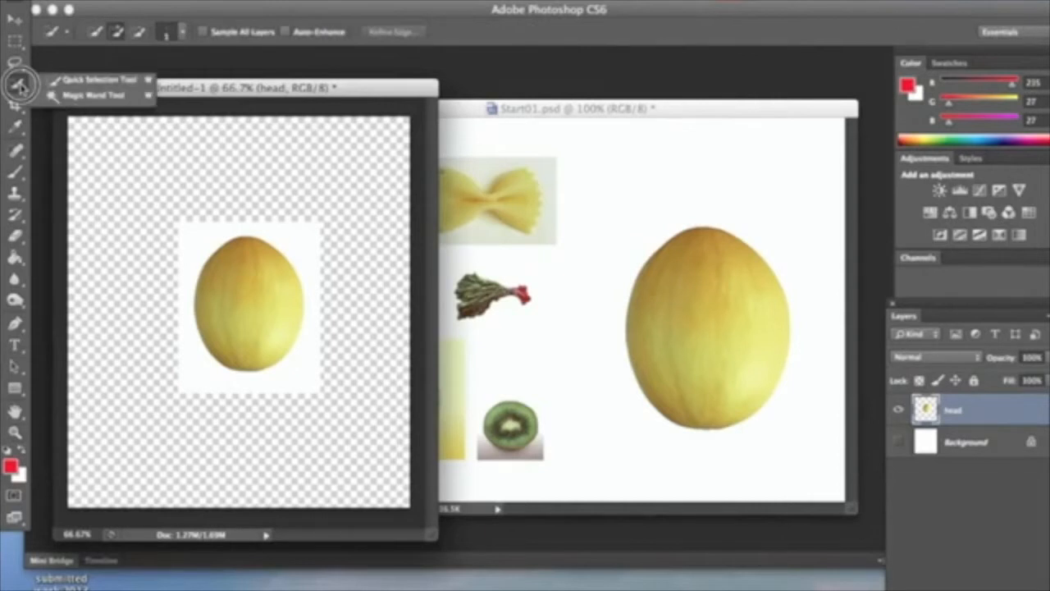
{"action": "left_click", "coordinate": [67, 95]}
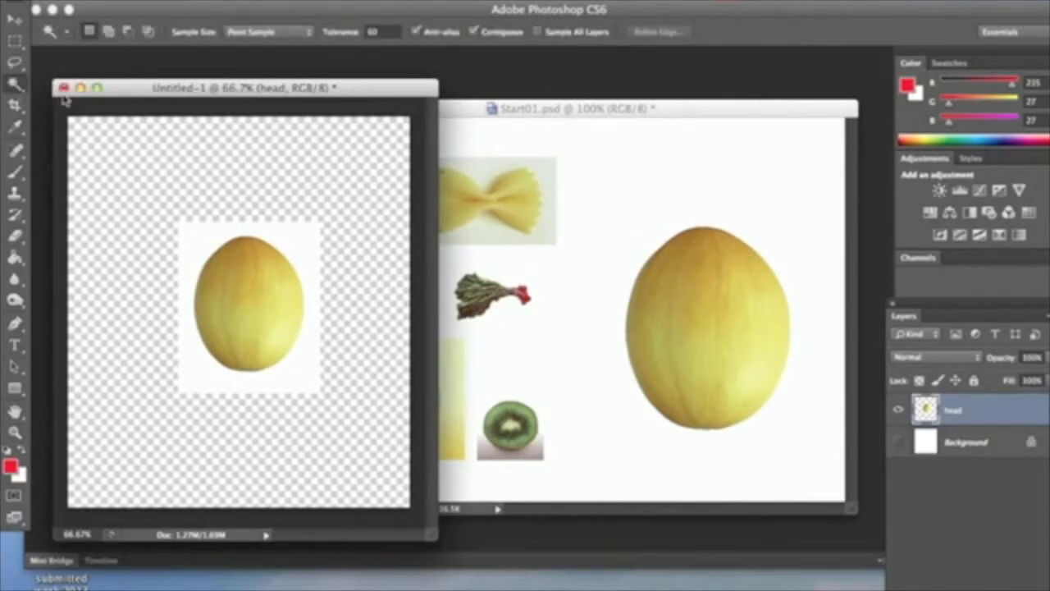
{"action": "left_click", "coordinate": [197, 234]}
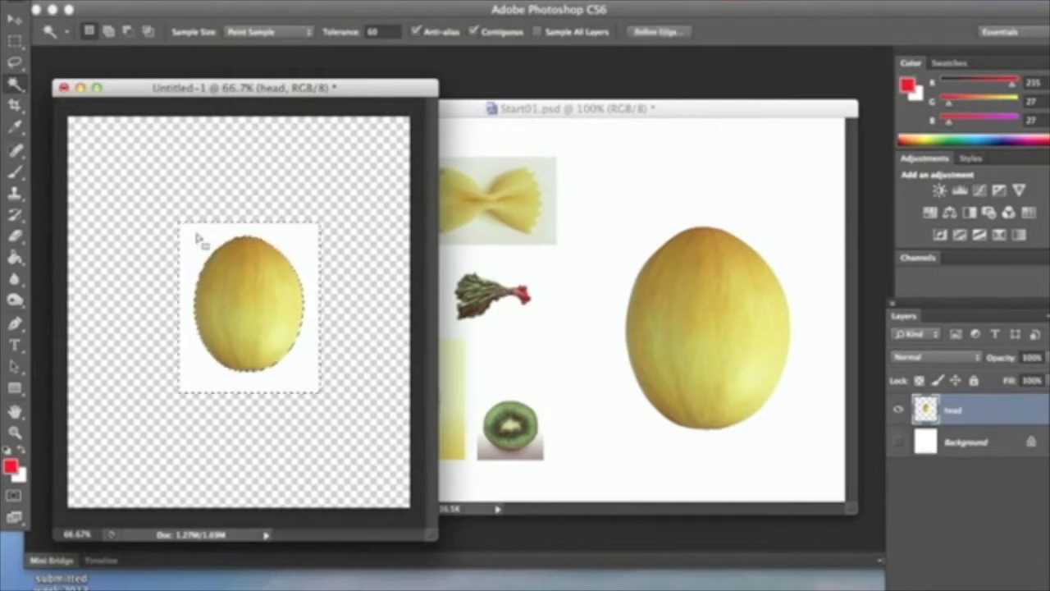
{"action": "key", "text": "Delete"}
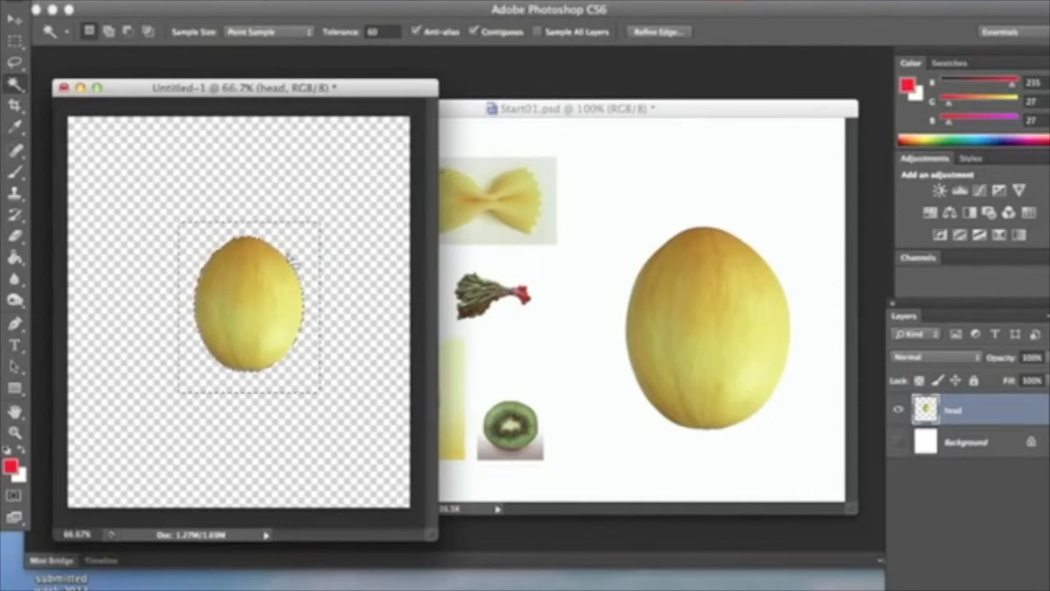
{"action": "left_click", "coordinate": [362, 2]}
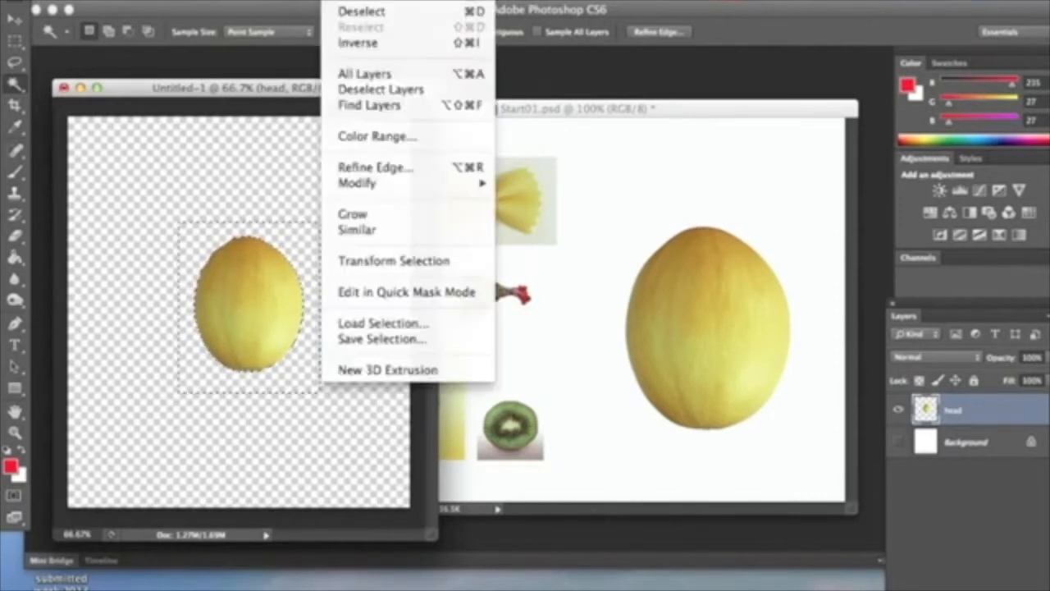
{"action": "left_click", "coordinate": [360, 11]}
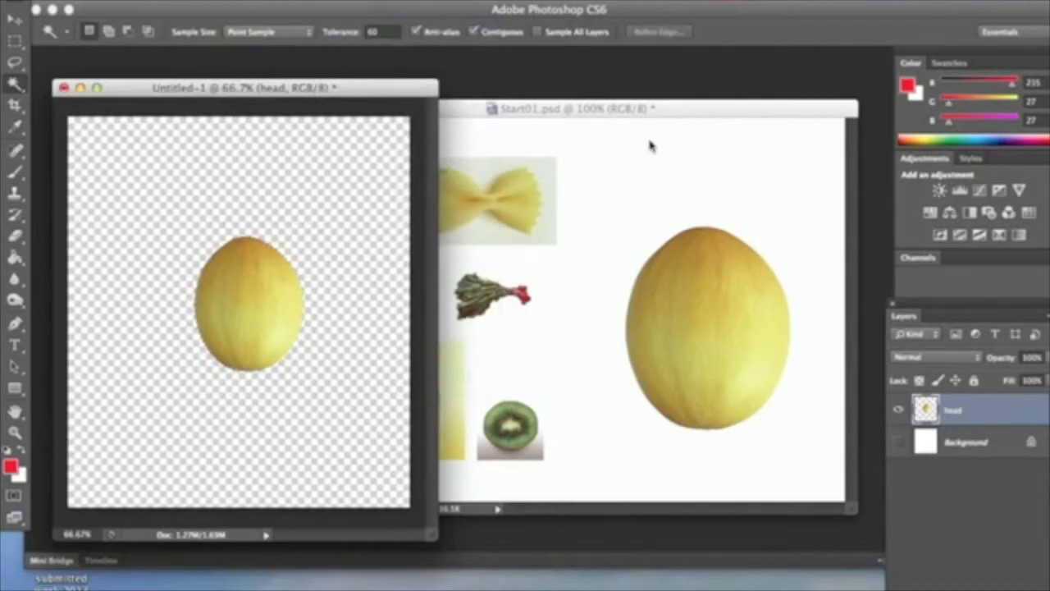
- Bring the Start01.psd window to the front, shift it until all the fruit pieces show, and clear its marquee selection
{"action": "left_click", "coordinate": [661, 119]}
{"action": "left_click_drag", "start_coordinate": [476, 115], "coordinate": [557, 135]}
{"action": "left_click", "coordinate": [340, 2]}
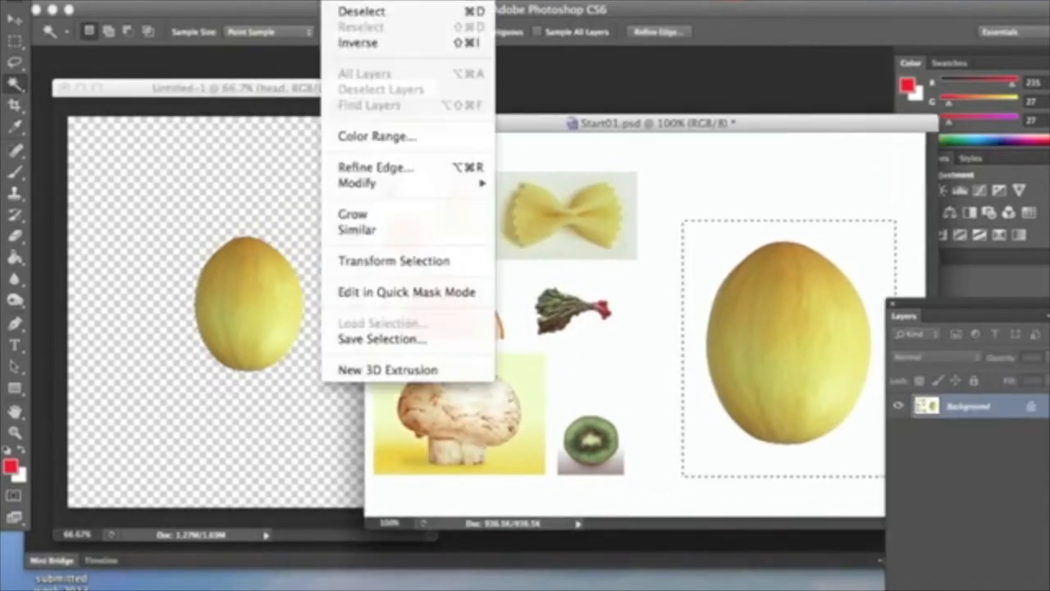
{"action": "left_click", "coordinate": [363, 12]}
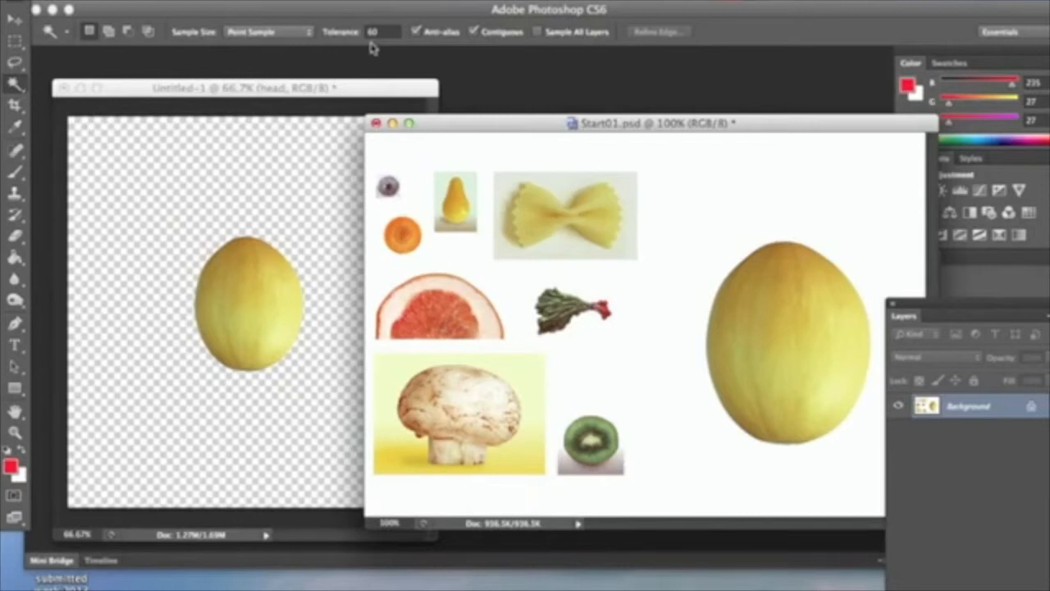
{"action": "left_click", "coordinate": [441, 340]}
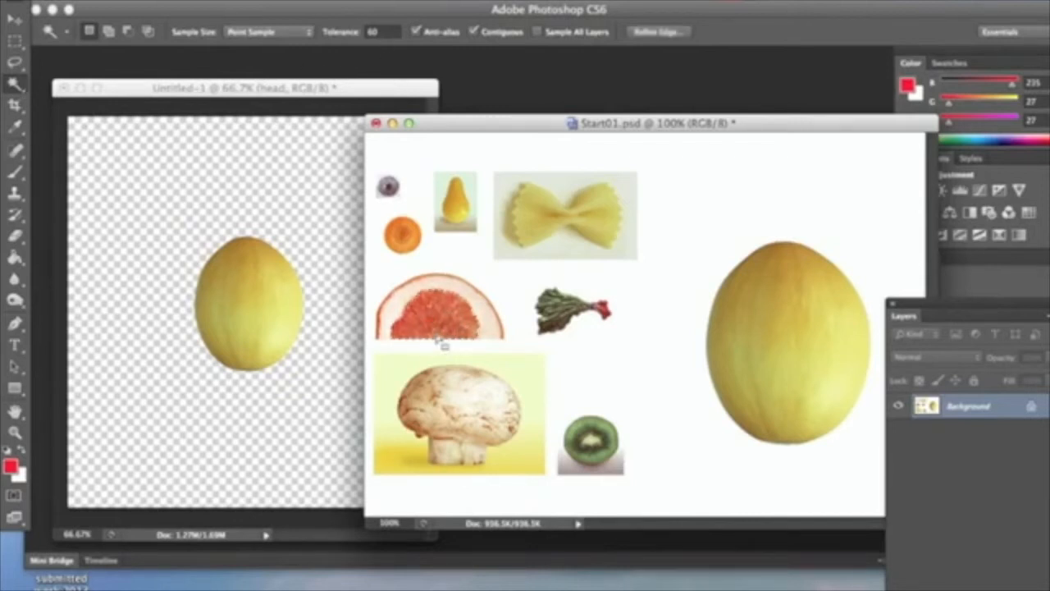
{"action": "left_click", "coordinate": [338, 1]}
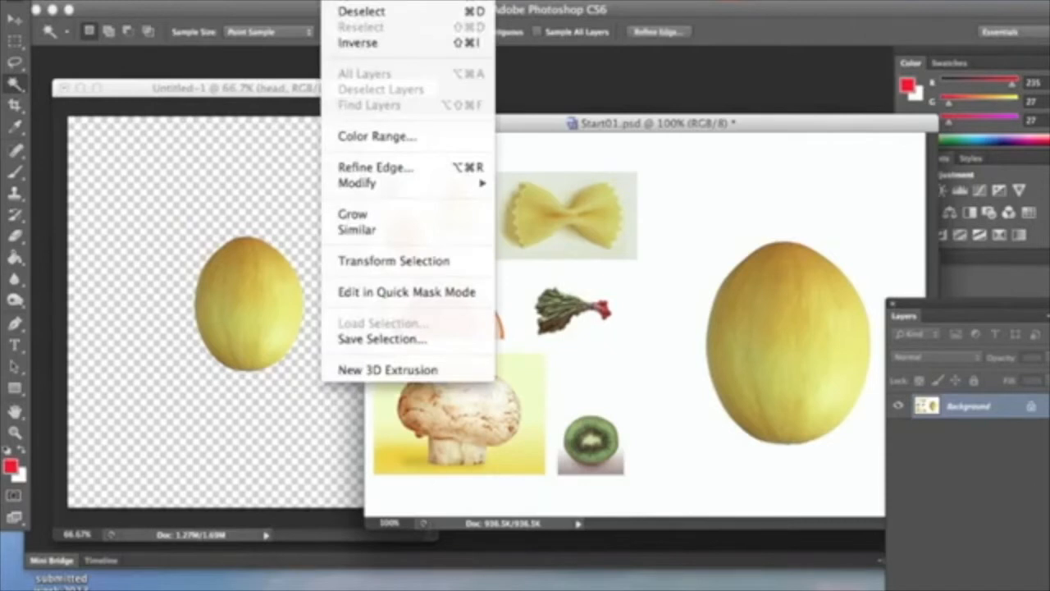
{"action": "left_click", "coordinate": [366, 15]}
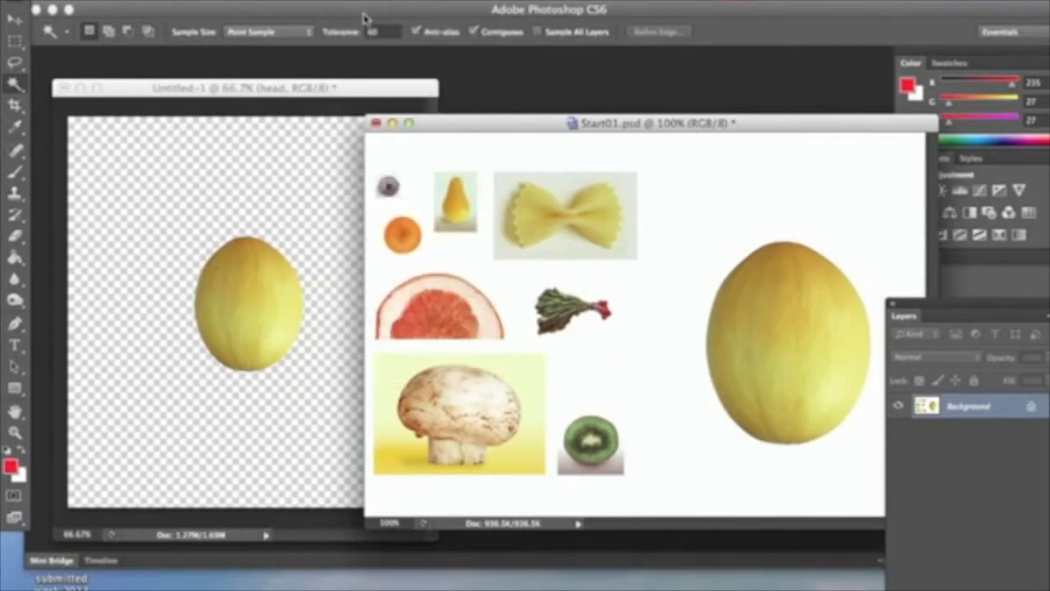
- Select the grapefruit's red flesh with the Quick Selection tool and move a copy beside the melon in Untitled-1
{"action": "left_click", "coordinate": [15, 84]}
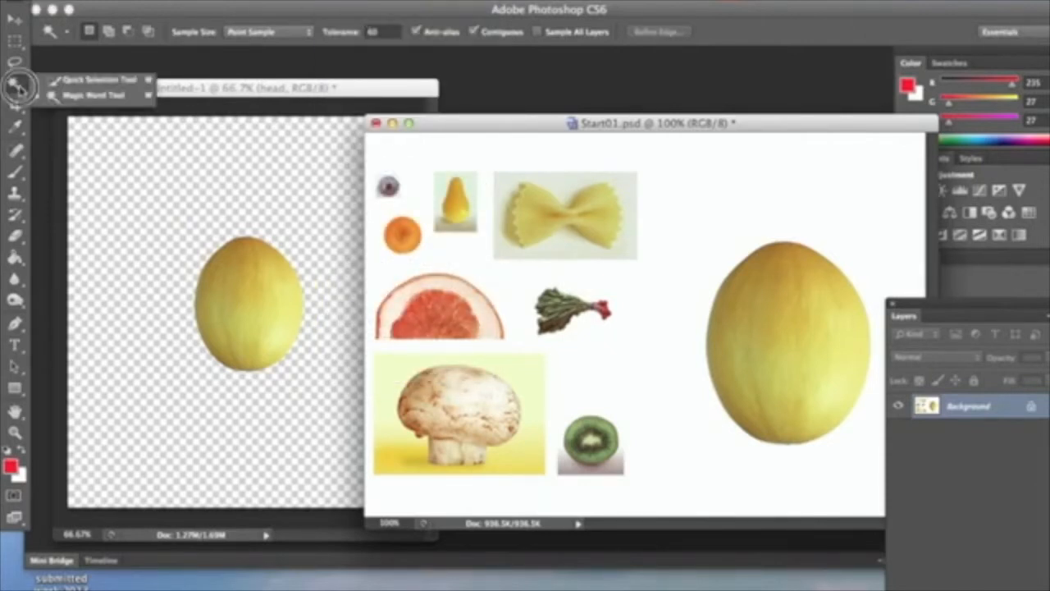
{"action": "left_click", "coordinate": [52, 82]}
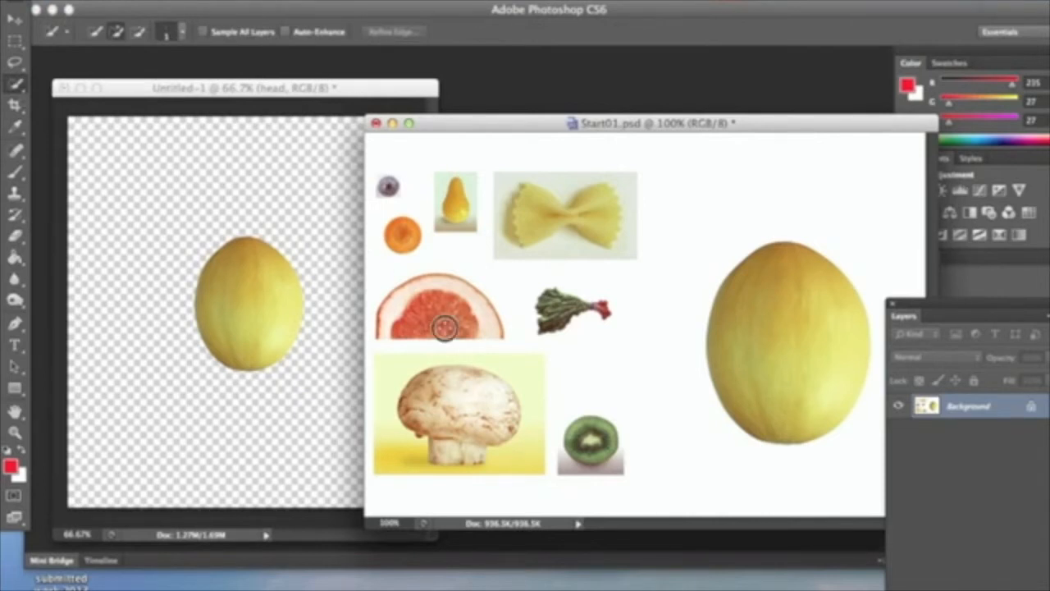
{"action": "left_click_drag", "start_coordinate": [441, 317], "coordinate": [425, 318]}
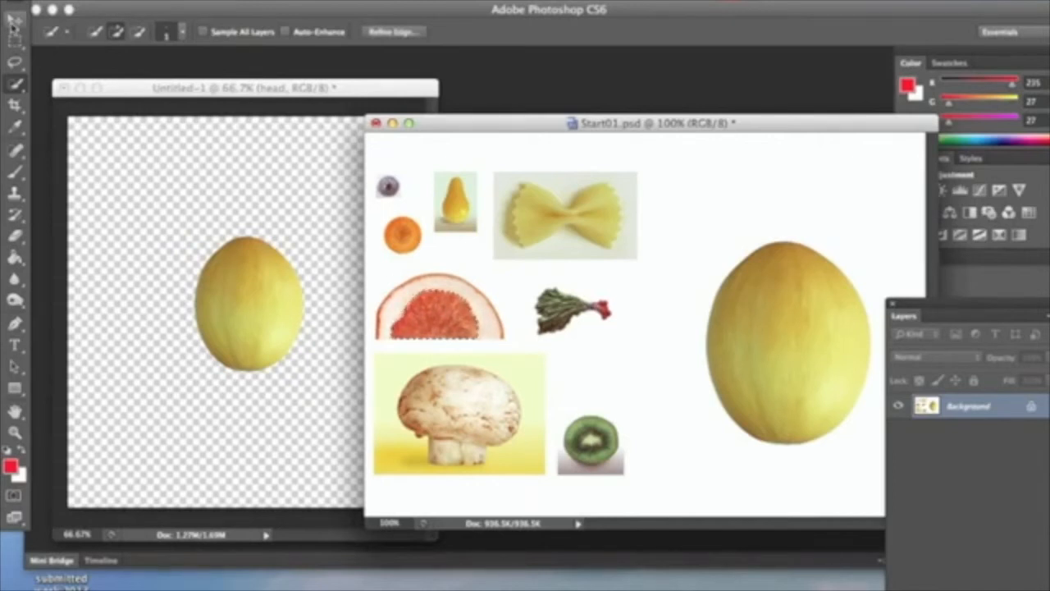
{"action": "left_click", "coordinate": [13, 18]}
{"action": "left_click_drag", "start_coordinate": [448, 318], "coordinate": [160, 281]}
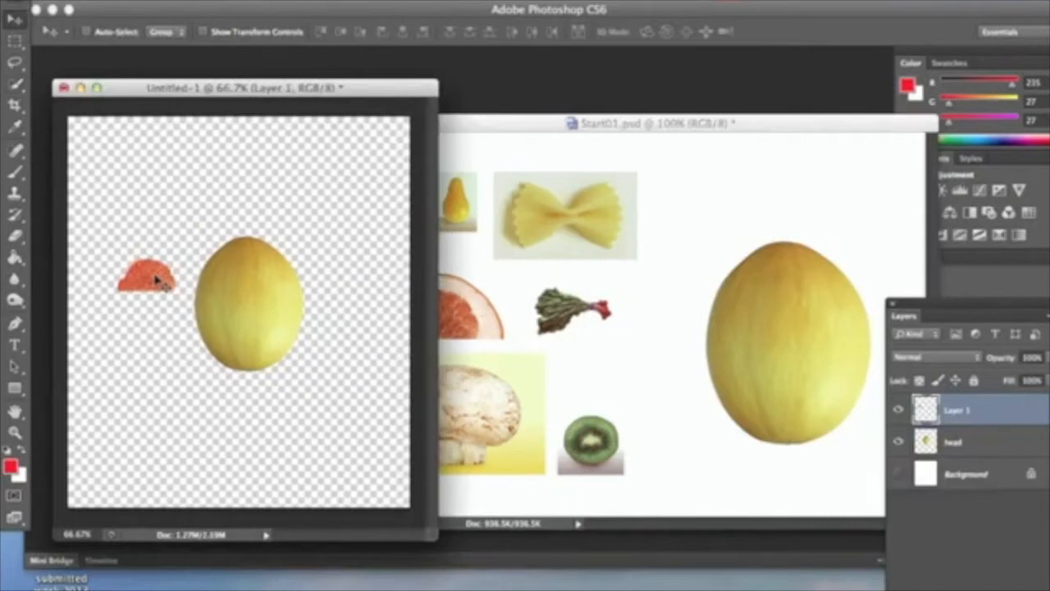
- Rename the grapefruit piece's layer as ear
{"action": "double_click", "coordinate": [958, 410]}
{"action": "type", "text": "ear"}
{"action": "key", "text": "Return"}
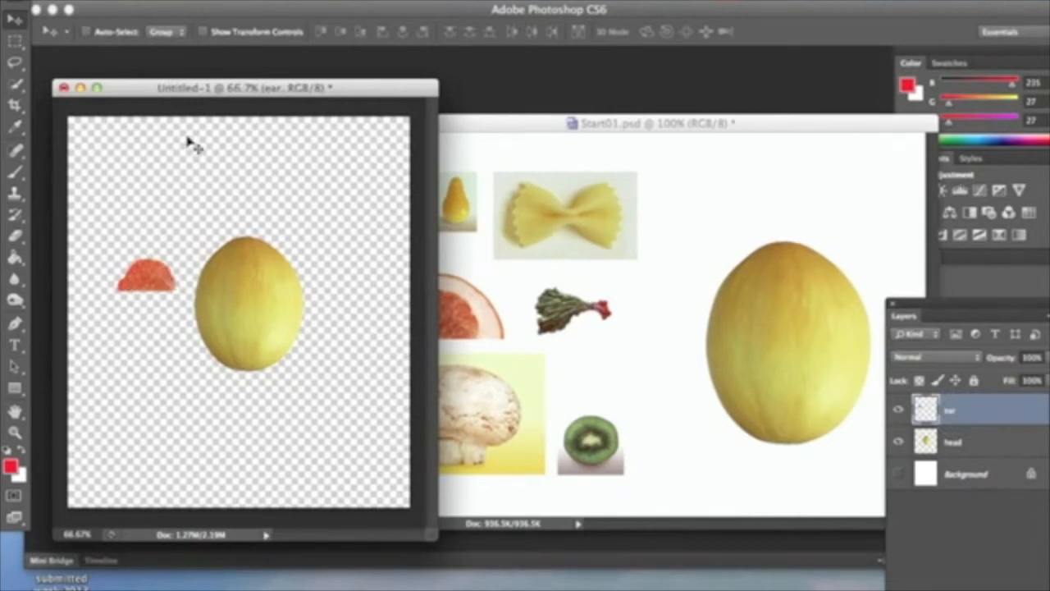
- Show the transform controls around the grapefruit piece on the ear layer
{"action": "left_click", "coordinate": [163, 1]}
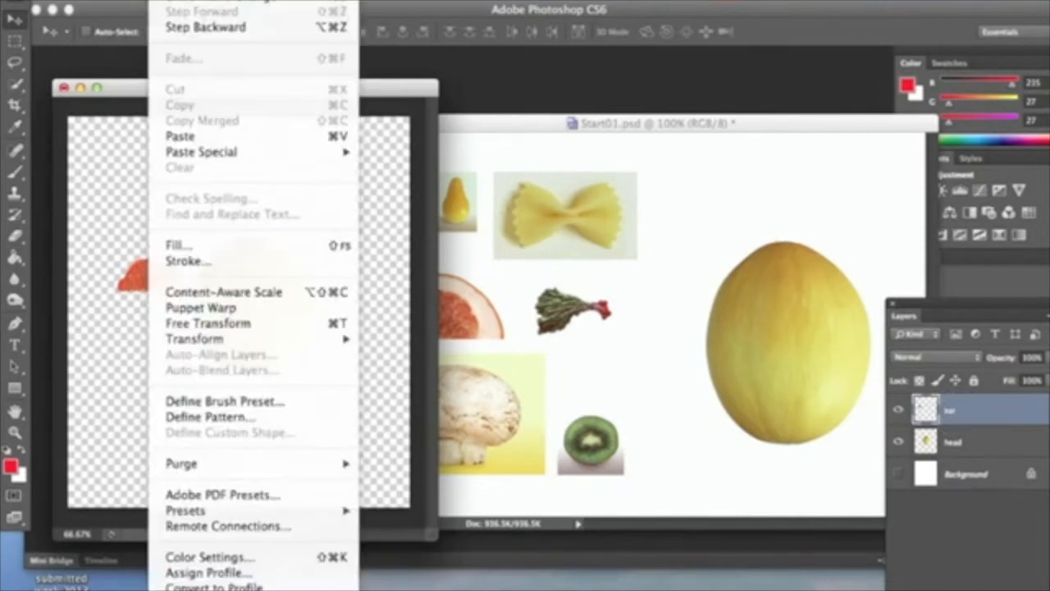
{"action": "mouse_move", "coordinate": [188, 338]}
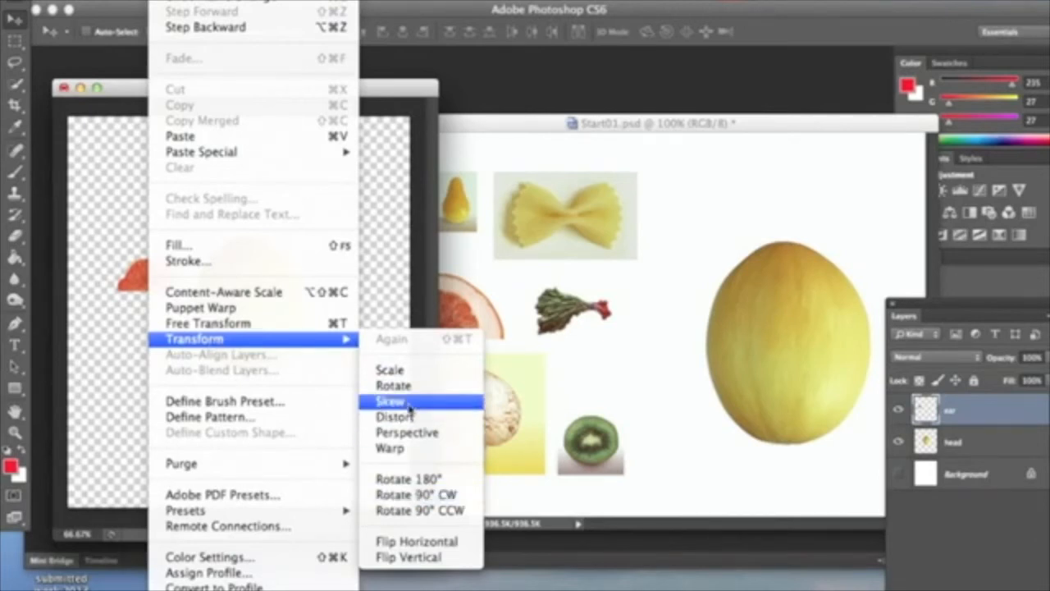
{"action": "left_click", "coordinate": [382, 266]}
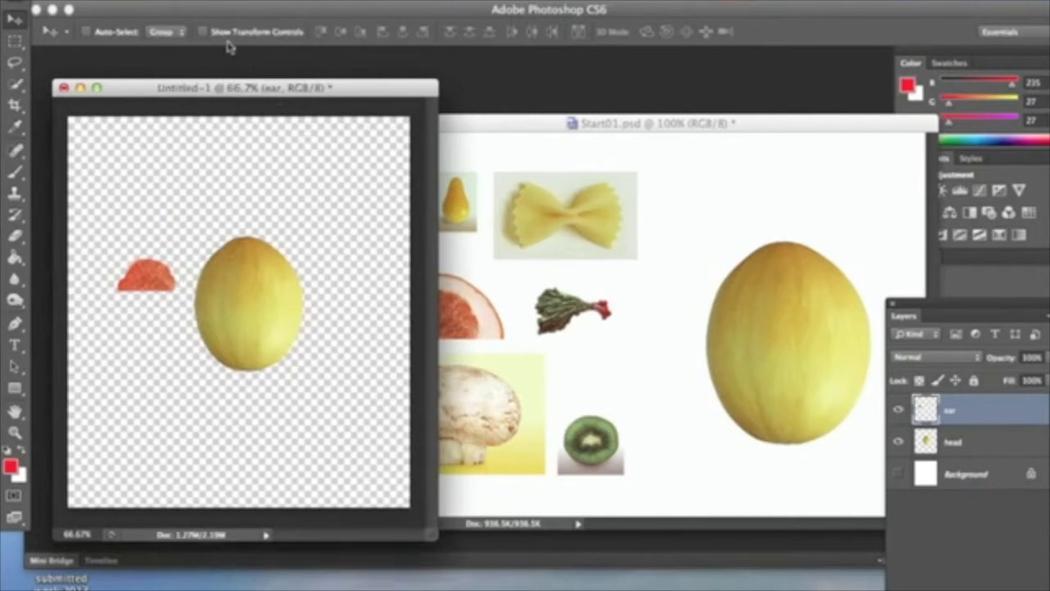
{"action": "left_click", "coordinate": [204, 32]}
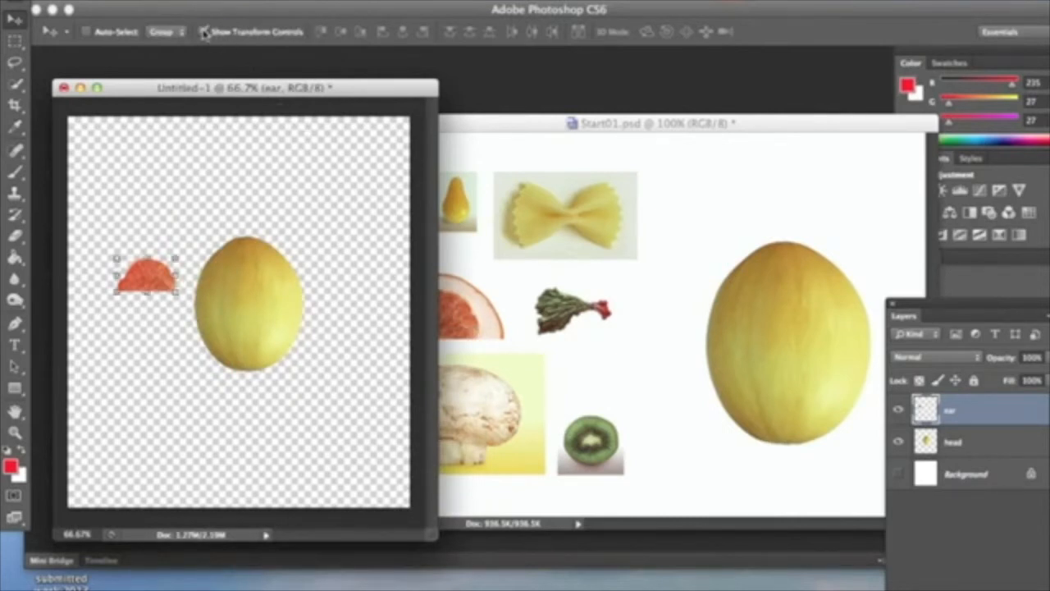
{"action": "left_click_drag", "start_coordinate": [185, 246], "coordinate": [120, 221]}
{"action": "mouse_move", "coordinate": [174, 250]}
{"action": "left_mouse_down"}
{"action": "mouse_move", "coordinate": [206, 211]}
{"action": "mouse_move", "coordinate": [279, 164]}
{"action": "mouse_move", "coordinate": [182, 243]}
{"action": "mouse_move", "coordinate": [184, 259]}
{"action": "left_mouse_up"}
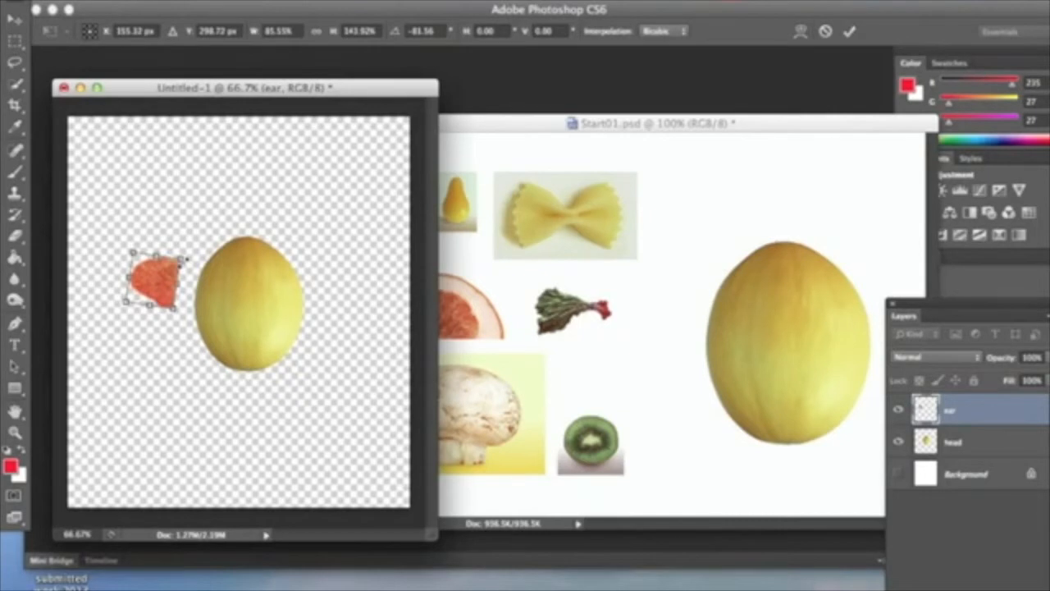
{"action": "key", "text": "Escape"}
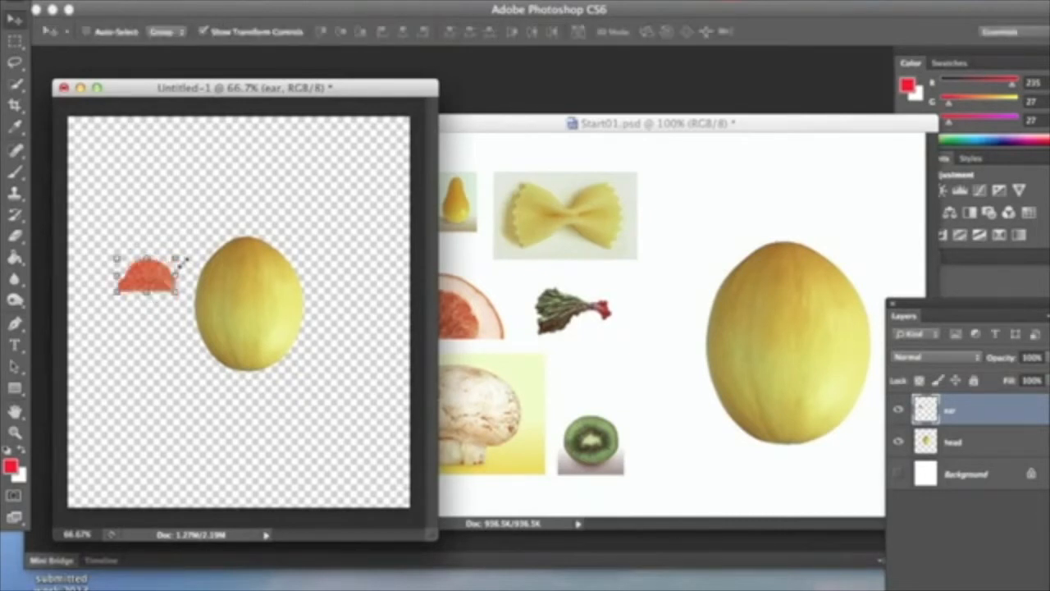
- Rotate the ear about 90 degrees counter-clockwise and, with the transform controls turned off, place it against the melon's left edge
{"action": "left_click_drag", "start_coordinate": [186, 257], "coordinate": [131, 248]}
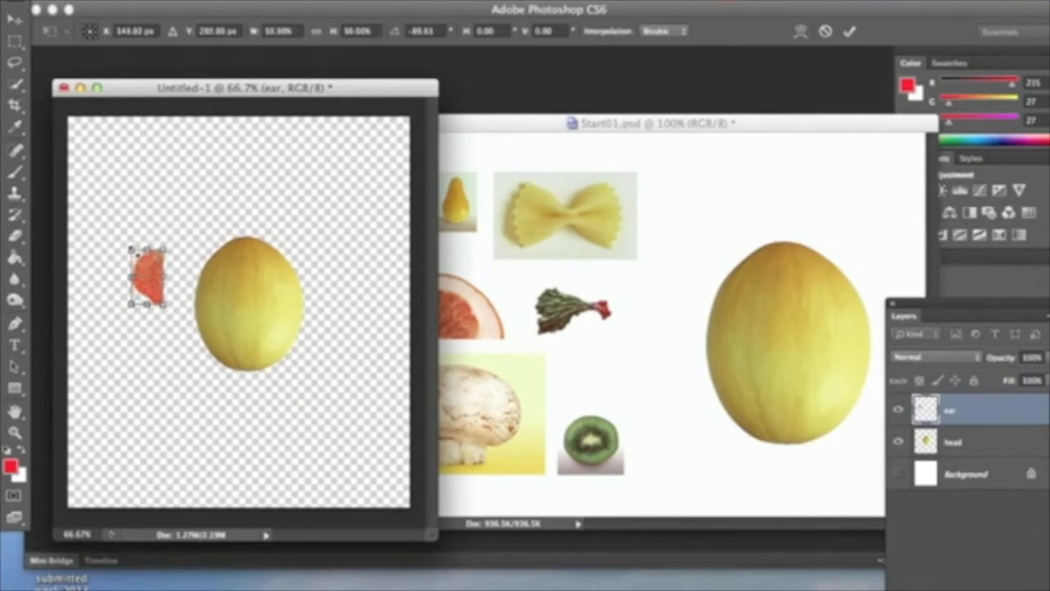
{"action": "key", "text": "Return"}
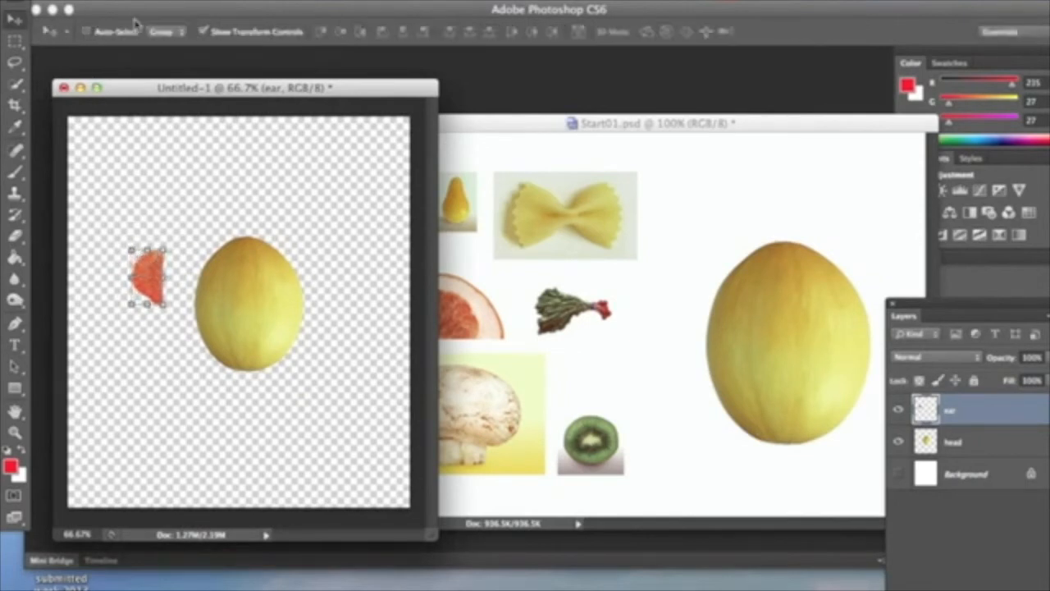
{"action": "left_click", "coordinate": [205, 31]}
{"action": "left_click", "coordinate": [152, 269]}
{"action": "left_click_drag", "start_coordinate": [152, 269], "coordinate": [191, 291]}
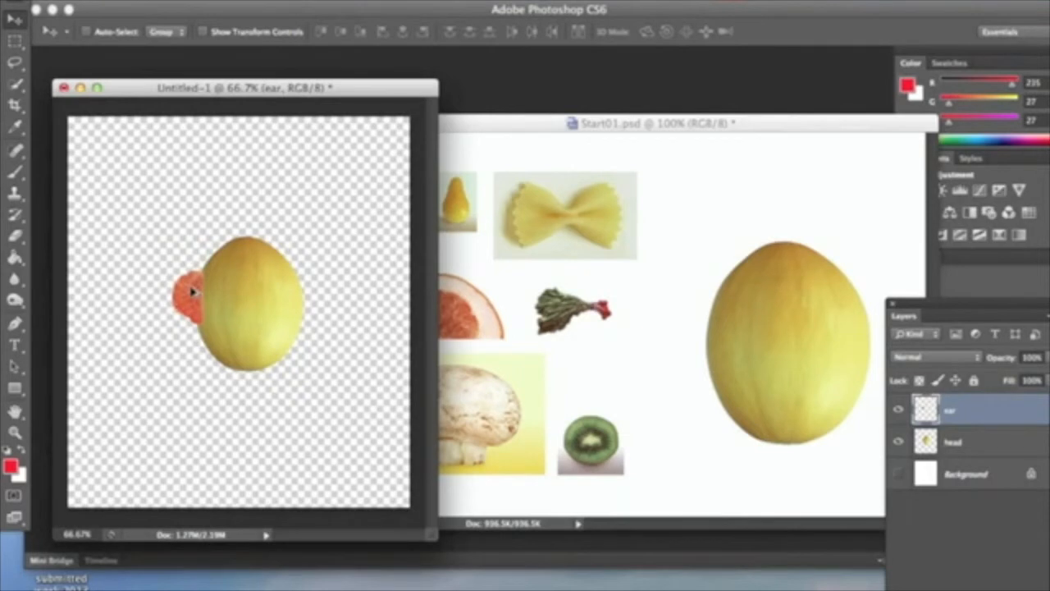
- Duplicate the grapefruit ear over to the melon's other side and flip the copy horizontally
{"action": "left_click_drag", "start_coordinate": [191, 291], "coordinate": [288, 283]}
{"action": "left_click", "coordinate": [161, 1]}
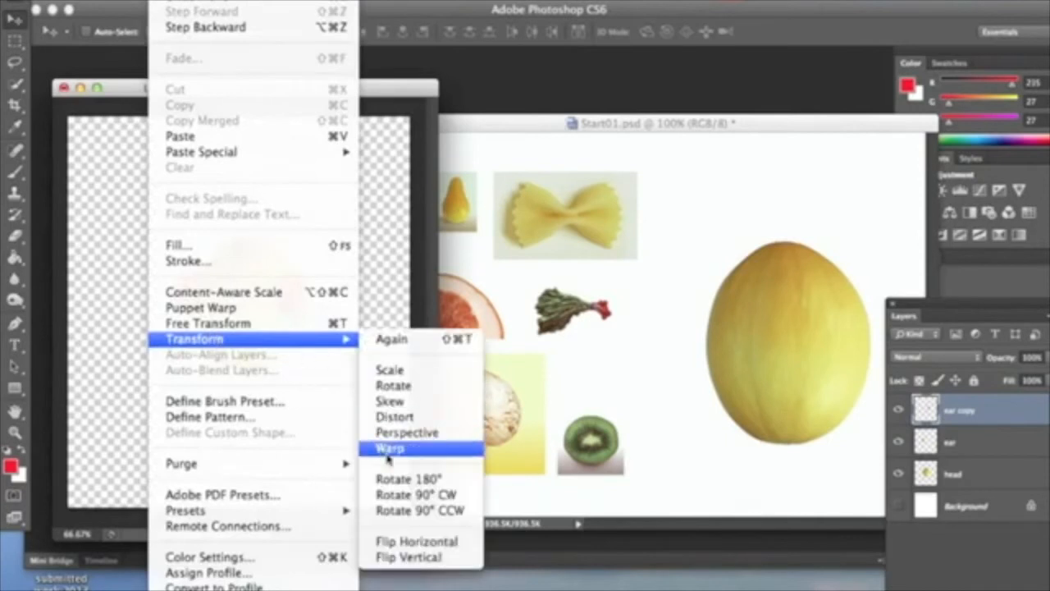
{"action": "left_click", "coordinate": [410, 542]}
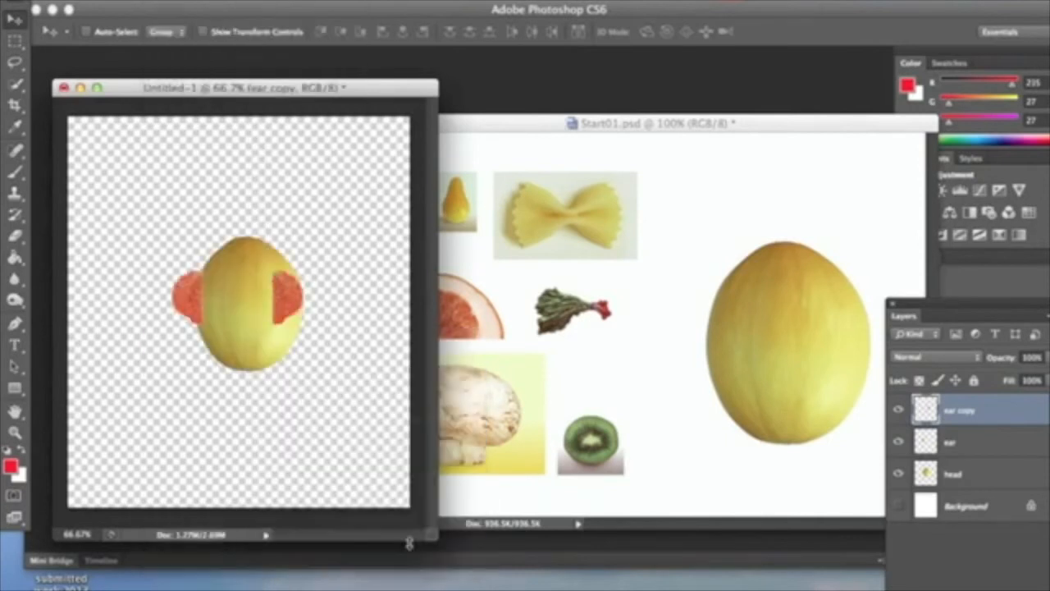
- Move the flipped ear outward against the melon's right edge and place the head layer above both ear layers
{"action": "left_click_drag", "start_coordinate": [286, 300], "coordinate": [306, 302]}
{"action": "key", "text": "Right"}
{"action": "key", "text": "Right"}
{"action": "key", "text": "Right"}
{"action": "key", "text": "Right"}
{"action": "key", "text": "Right"}
{"action": "key", "text": "Right"}
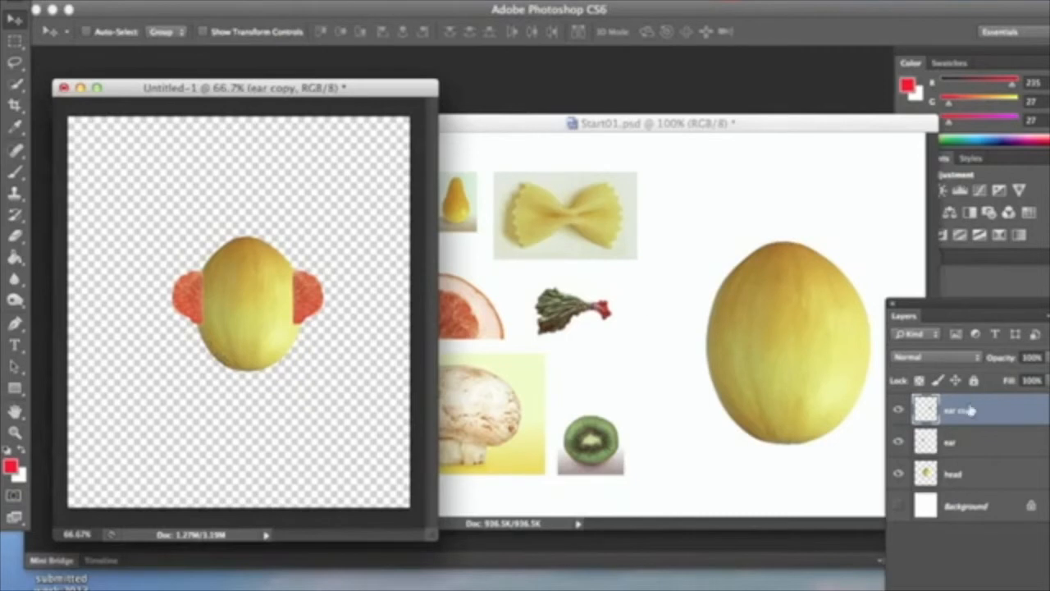
{"action": "left_click", "coordinate": [981, 474]}
{"action": "left_click_drag", "start_coordinate": [981, 473], "coordinate": [973, 406]}
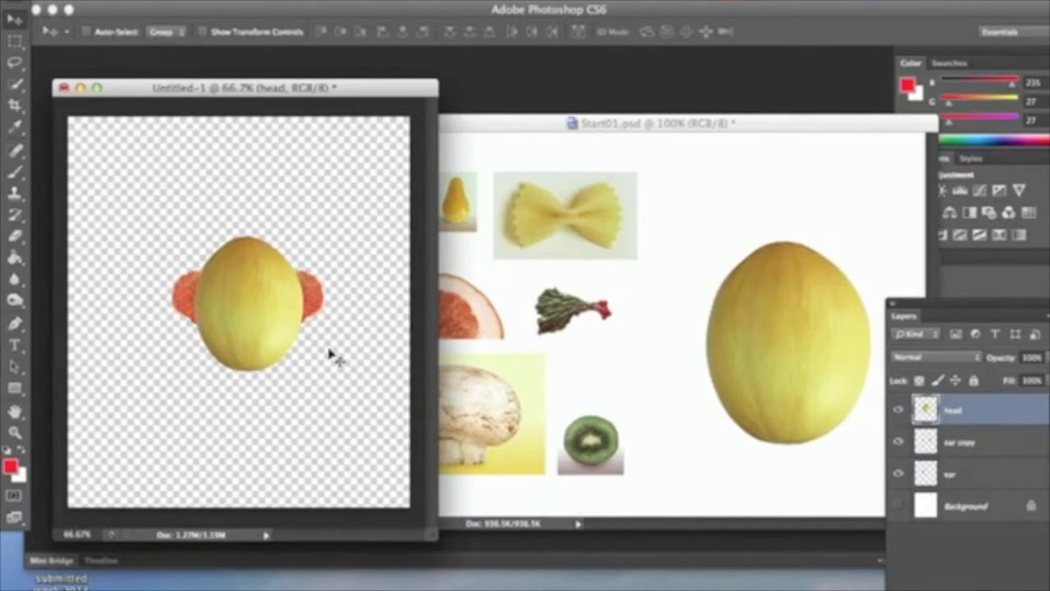
- Clear the grapefruit selection in Start01.psd
{"action": "left_click", "coordinate": [623, 358]}
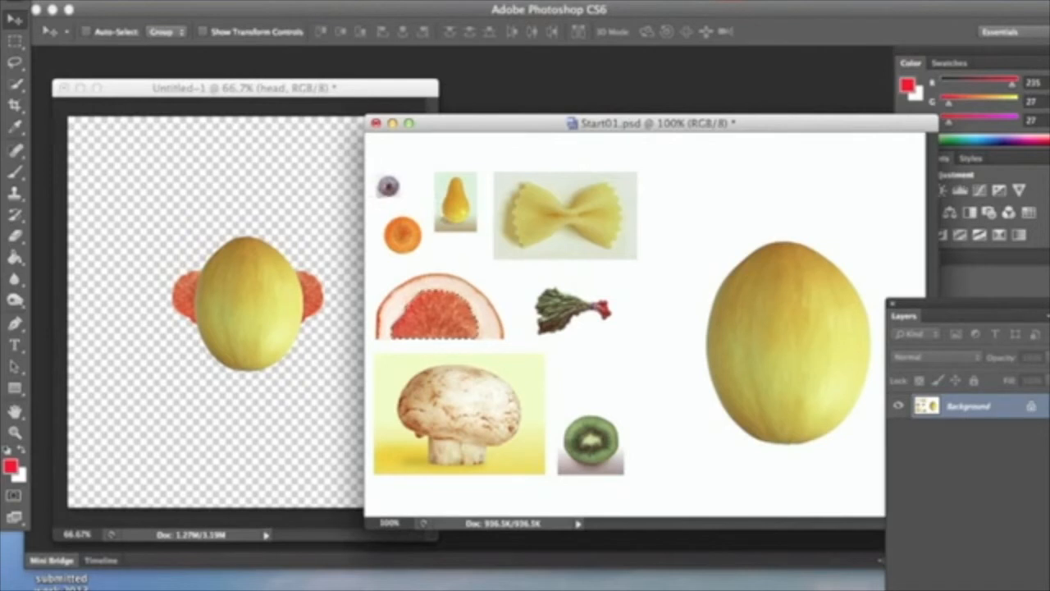
{"action": "left_click", "coordinate": [340, 0]}
{"action": "left_click", "coordinate": [361, 11]}
- Select the blueberry in Start01.psd with the Elliptical Marquee tool, as a circle about 0.7 cm across
{"action": "left_click", "coordinate": [14, 433]}
{"action": "left_click", "coordinate": [401, 216]}
{"action": "left_click", "coordinate": [401, 217]}
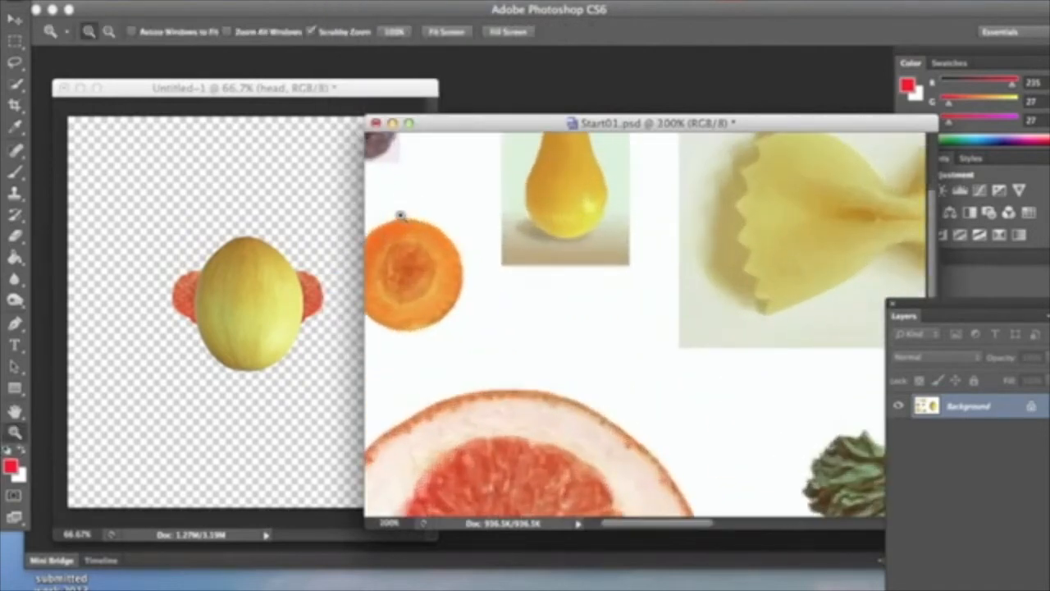
{"action": "scroll", "coordinate": [441, 238], "scroll_direction": "left", "scroll_amount": 3}
{"action": "scroll", "coordinate": [441, 238], "scroll_direction": "up", "scroll_amount": 5}
{"action": "scroll", "coordinate": [441, 239], "scroll_direction": "down", "scroll_amount": 3}
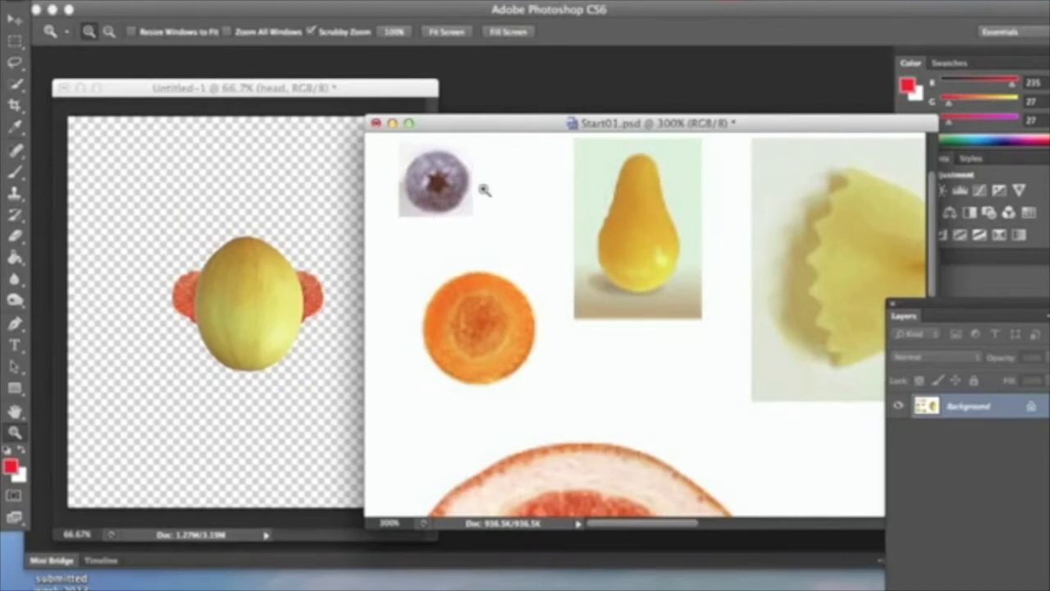
{"action": "left_click", "coordinate": [23, 41]}
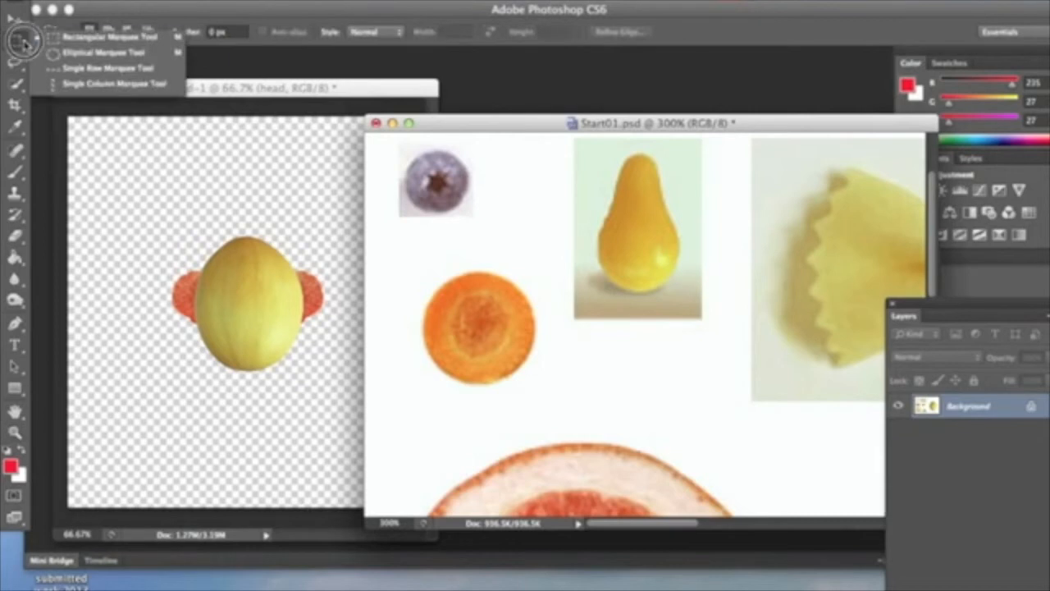
{"action": "left_click", "coordinate": [54, 53]}
{"action": "left_click_drag", "start_coordinate": [463, 209], "coordinate": [399, 157]}
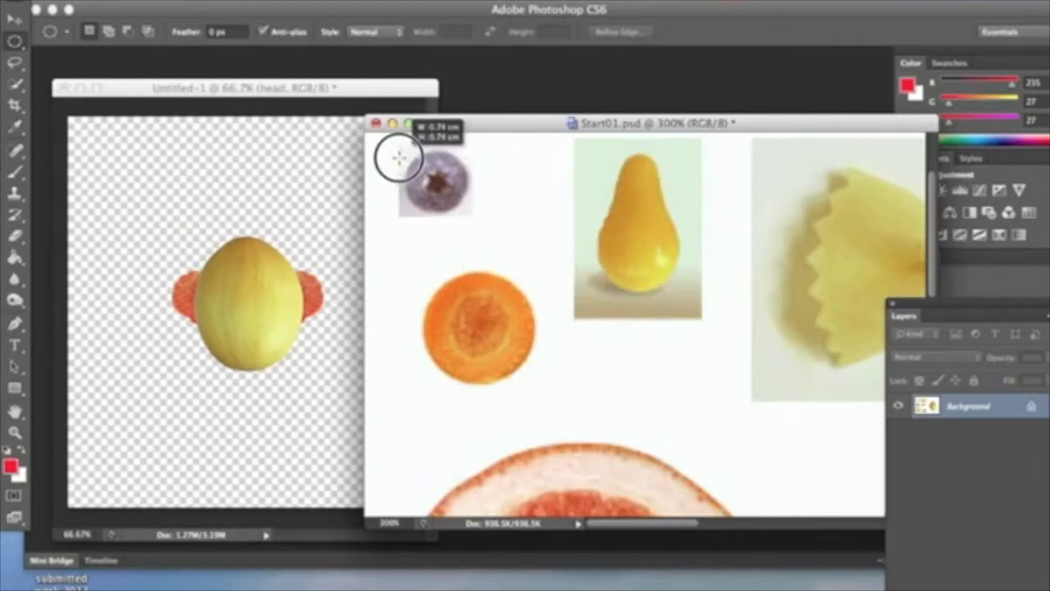
{"action": "left_click_drag", "start_coordinate": [398, 157], "coordinate": [398, 160]}
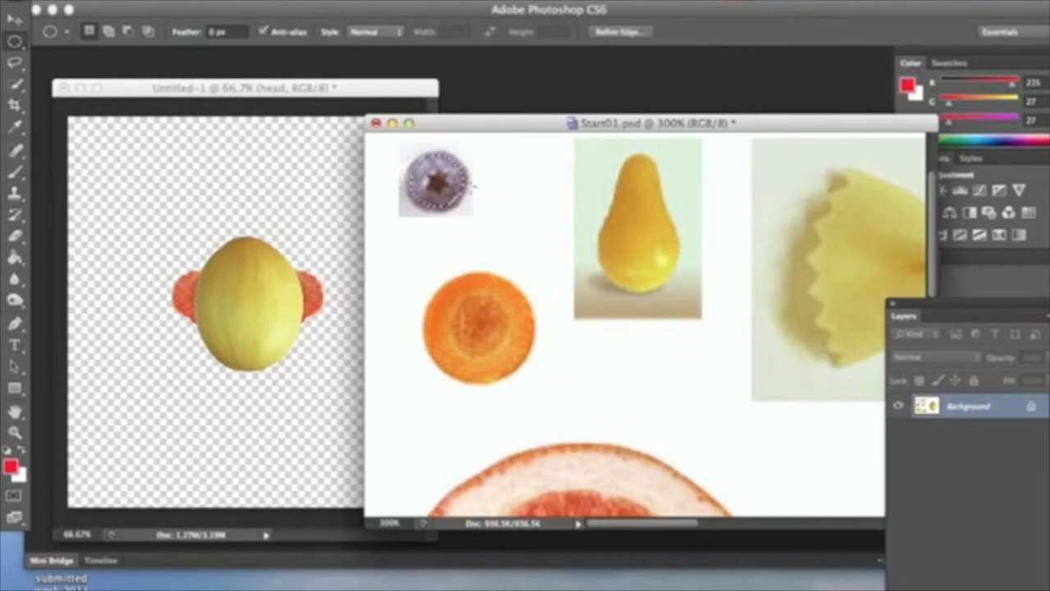
- Move the selected blueberry onto the centre of the carrot slice and deselect it
{"action": "left_click", "coordinate": [14, 18]}
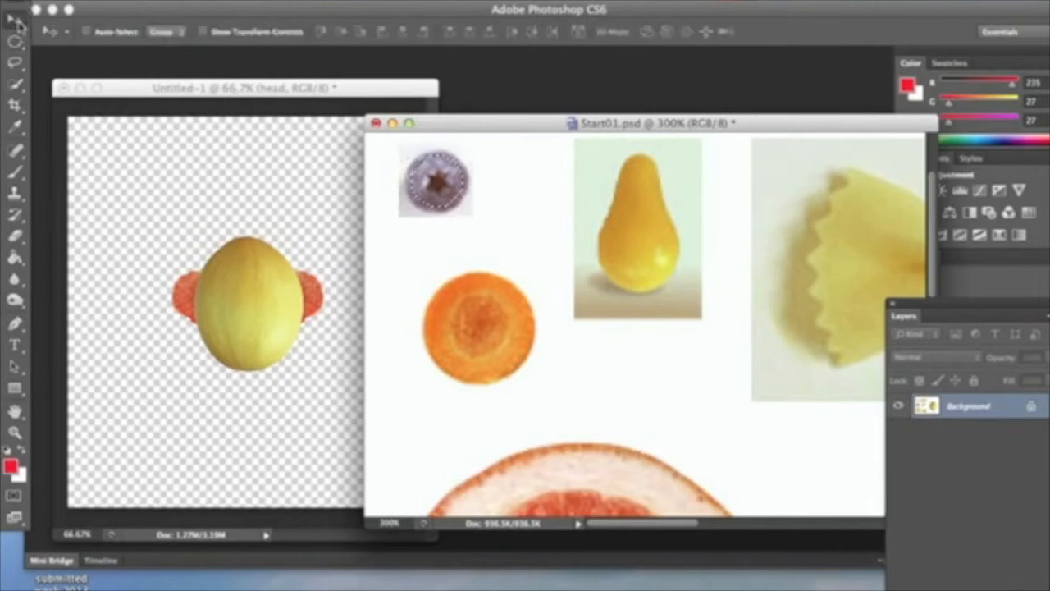
{"action": "left_click_drag", "start_coordinate": [436, 179], "coordinate": [479, 325]}
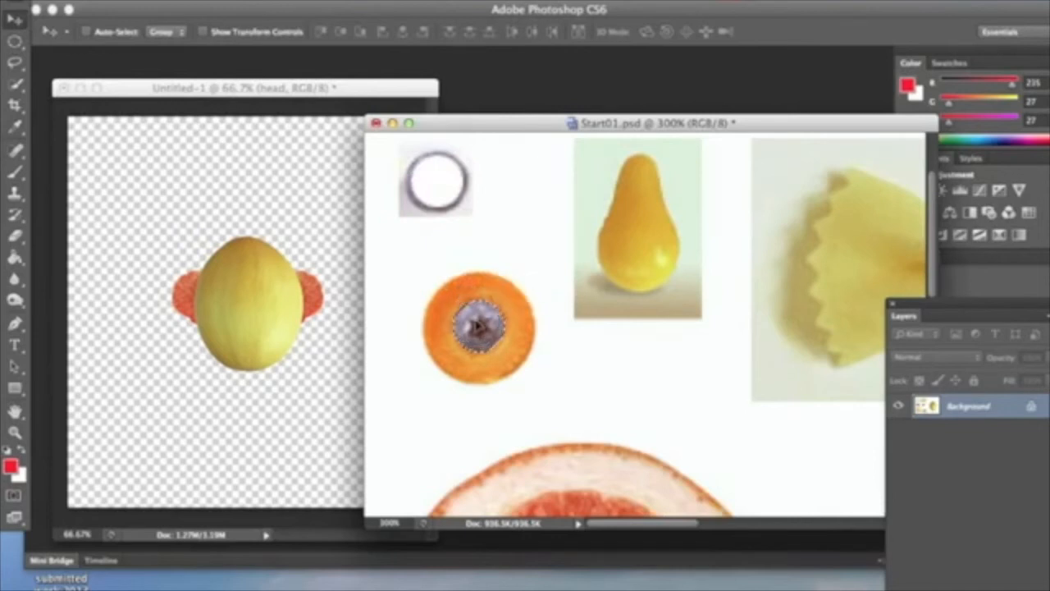
{"action": "left_click", "coordinate": [340, 0]}
{"action": "left_click", "coordinate": [368, 10]}
- Select the carrot slice with its blueberry using the Elliptical Marquee tool and move a copy onto the melon as an eye
{"action": "left_click", "coordinate": [15, 41]}
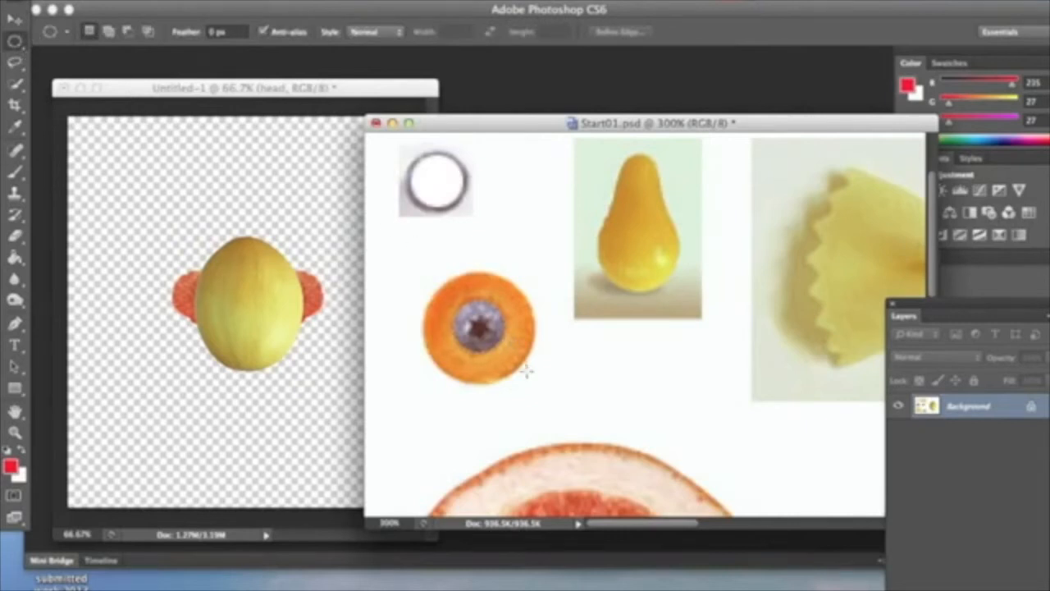
{"action": "left_click_drag", "start_coordinate": [529, 377], "coordinate": [425, 281]}
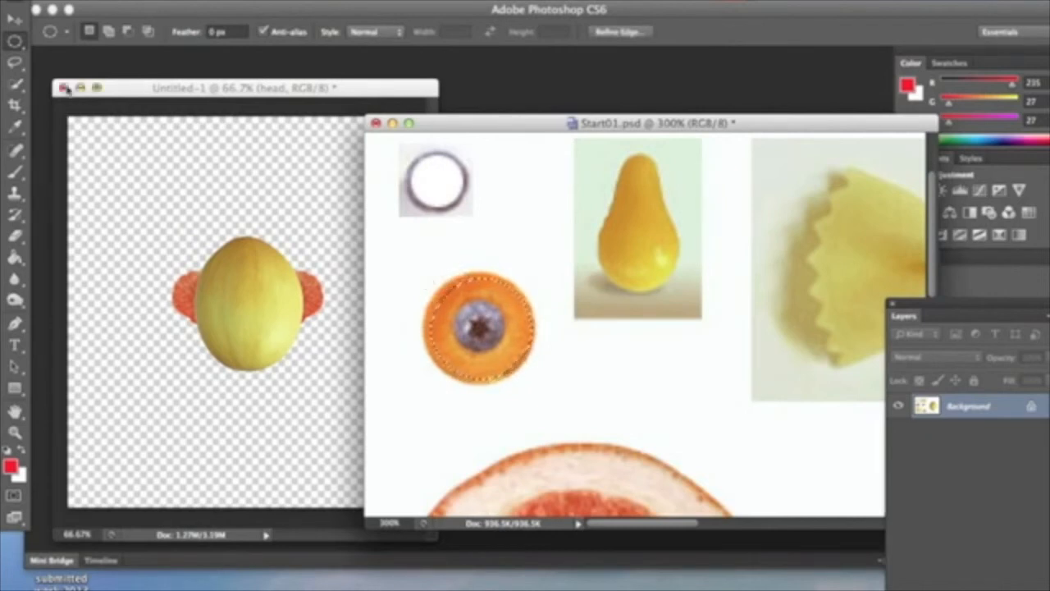
{"action": "left_click", "coordinate": [18, 23]}
{"action": "left_click_drag", "start_coordinate": [492, 336], "coordinate": [261, 293]}
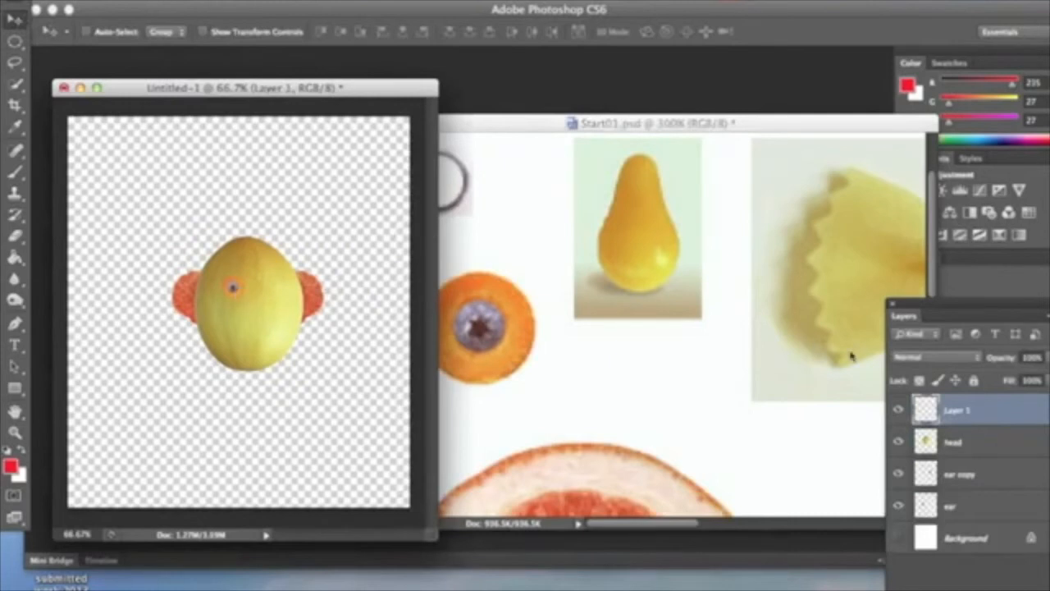
- Rename the eye piece's layer as ear and duplicate the eye at the same height on the melon's other half
{"action": "double_click", "coordinate": [968, 419]}
{"action": "left_click", "coordinate": [985, 441]}
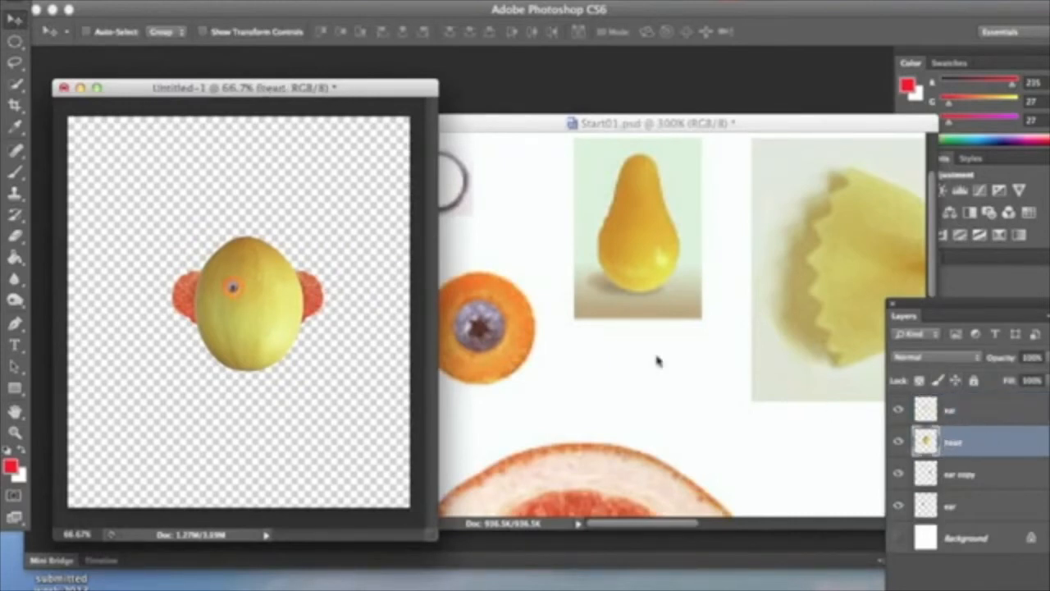
{"action": "left_click", "coordinate": [979, 420]}
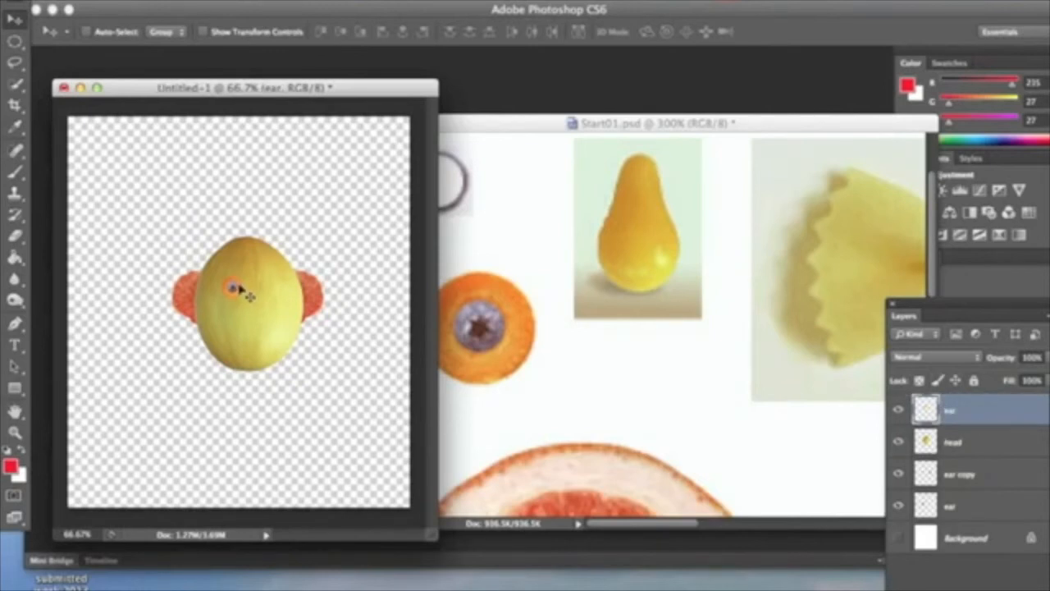
{"action": "left_click_drag", "start_coordinate": [228, 284], "coordinate": [271, 287]}
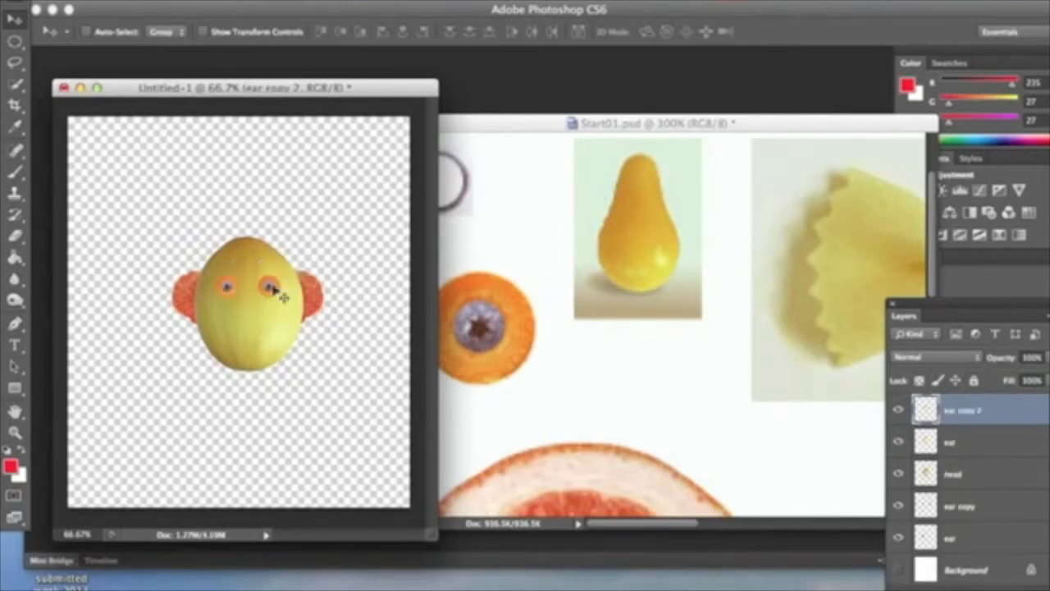
- Clear the carrot slice selection in Start01.psd
{"action": "left_click", "coordinate": [548, 381]}
{"action": "left_click", "coordinate": [339, 1]}
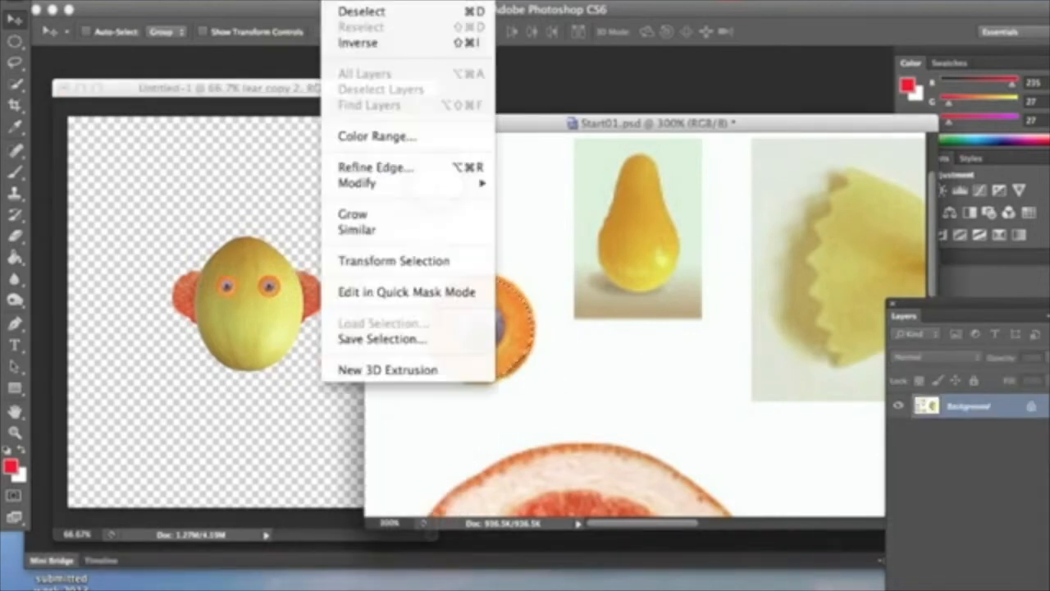
{"action": "left_click", "coordinate": [361, 11]}
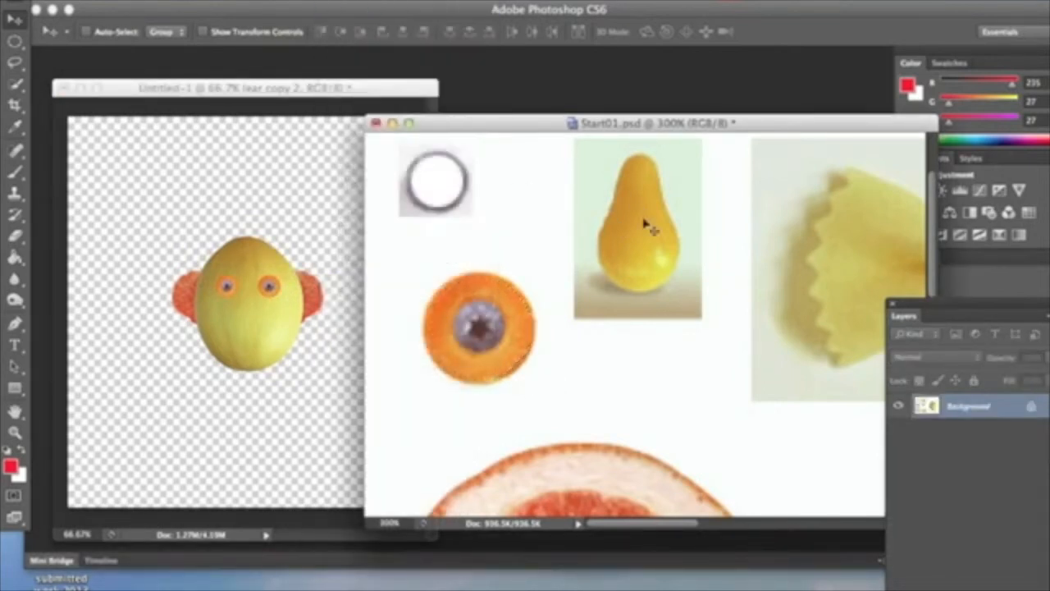
- Select the pear with the Quick Selection tool, move a copy below the melon's eyes and rename its layer as nose
{"action": "left_click", "coordinate": [18, 86]}
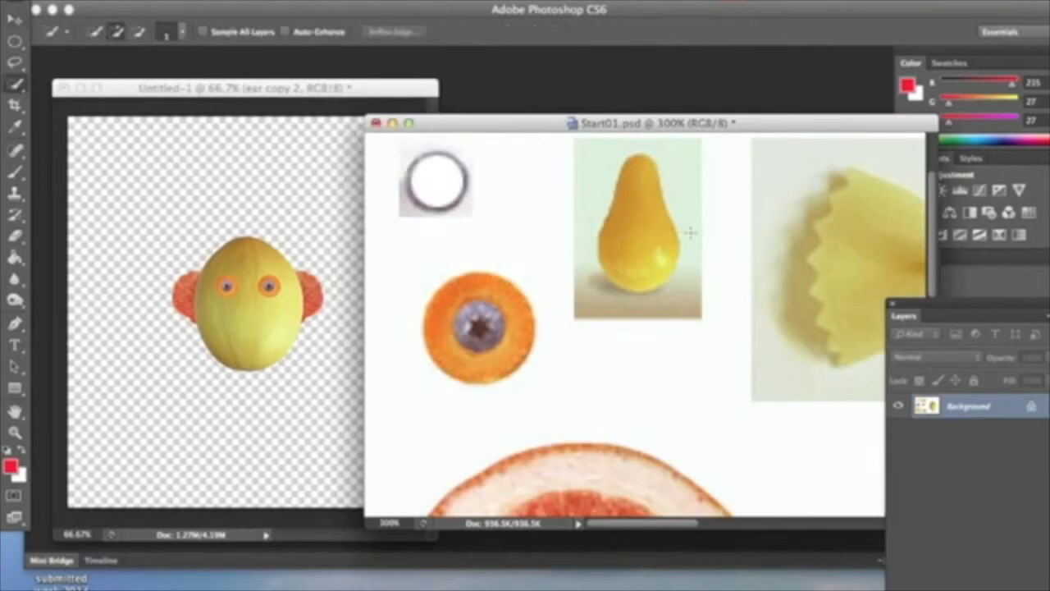
{"action": "mouse_move", "coordinate": [655, 240]}
{"action": "left_mouse_down"}
{"action": "mouse_move", "coordinate": [640, 225]}
{"action": "mouse_move", "coordinate": [642, 205]}
{"action": "left_mouse_up"}
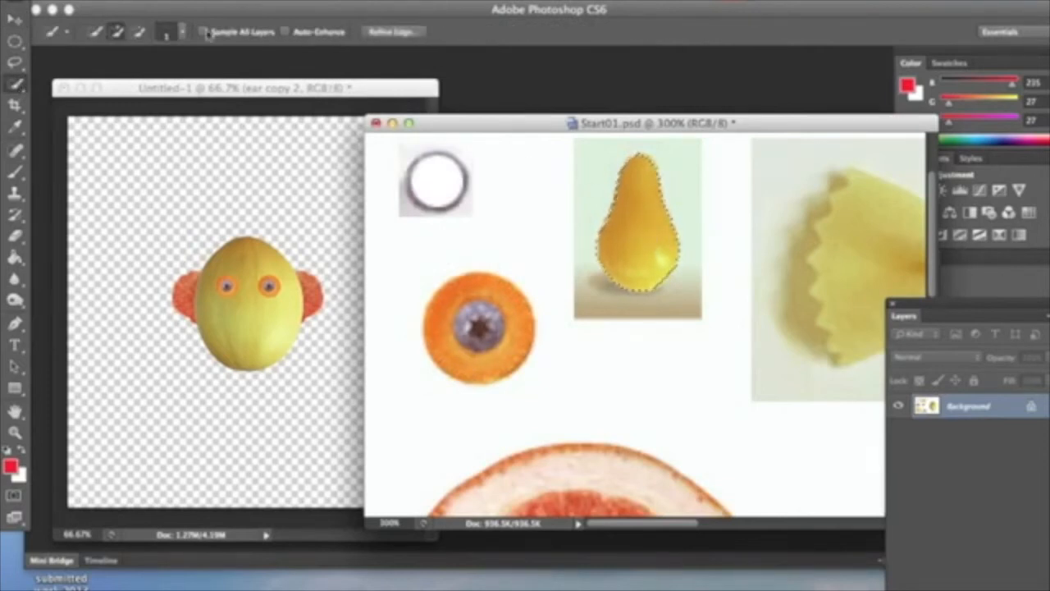
{"action": "key", "text": "v"}
{"action": "left_click_drag", "start_coordinate": [642, 238], "coordinate": [252, 318]}
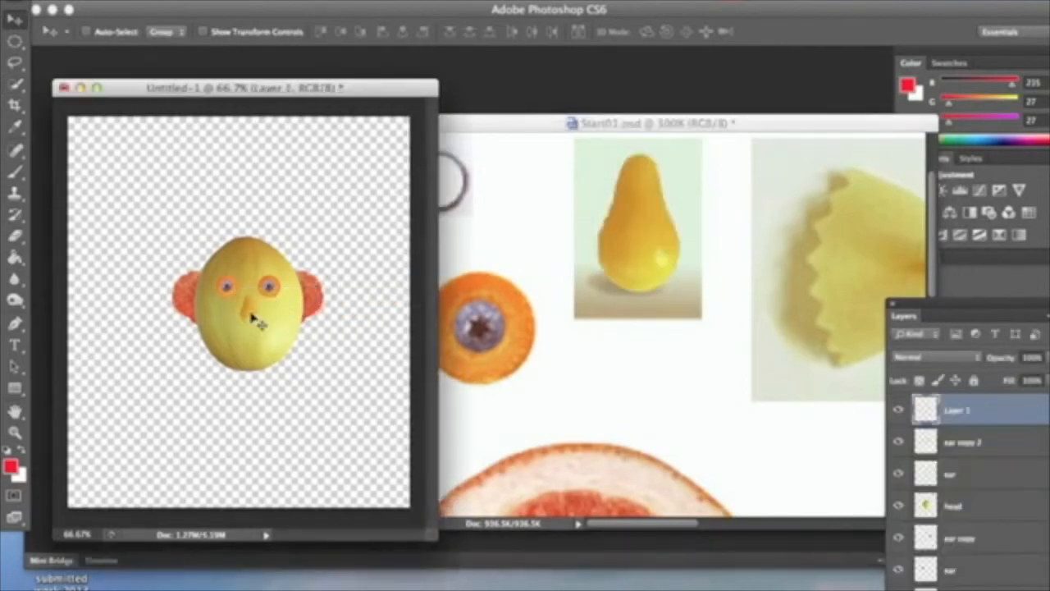
{"action": "double_click", "coordinate": [958, 410]}
{"action": "left_click", "coordinate": [801, 452]}
- Select the whole mushroom in Start01.psd with the Quick Selection tool and move a copy on top of the melon head
{"action": "scroll", "coordinate": [692, 368], "scroll_direction": "down", "scroll_amount": 10}
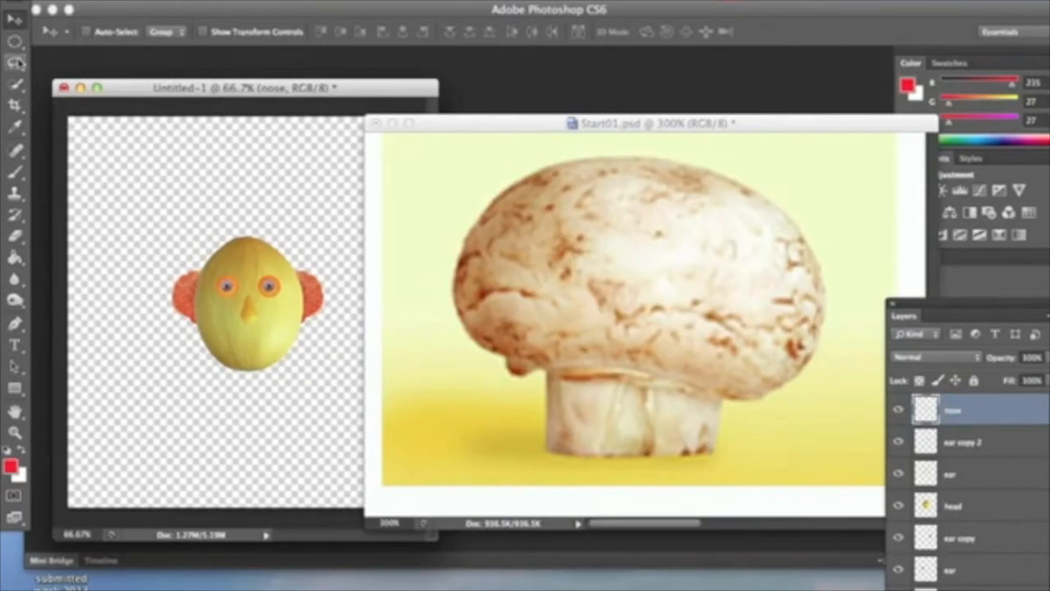
{"action": "left_click", "coordinate": [19, 85]}
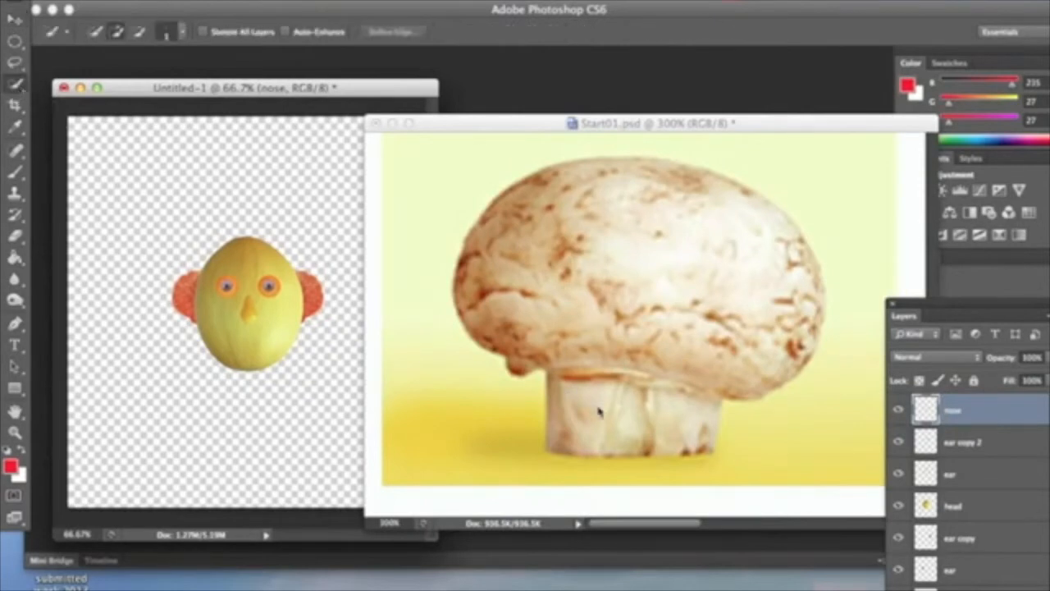
{"action": "left_click", "coordinate": [599, 412]}
{"action": "mouse_move", "coordinate": [599, 413]}
{"action": "left_mouse_down"}
{"action": "mouse_move", "coordinate": [587, 341]}
{"action": "mouse_move", "coordinate": [521, 311]}
{"action": "mouse_move", "coordinate": [511, 247]}
{"action": "mouse_move", "coordinate": [578, 209]}
{"action": "mouse_move", "coordinate": [633, 229]}
{"action": "mouse_move", "coordinate": [655, 263]}
{"action": "mouse_move", "coordinate": [608, 231]}
{"action": "mouse_move", "coordinate": [573, 237]}
{"action": "mouse_move", "coordinate": [657, 232]}
{"action": "mouse_move", "coordinate": [727, 290]}
{"action": "mouse_move", "coordinate": [762, 300]}
{"action": "mouse_move", "coordinate": [786, 260]}
{"action": "mouse_move", "coordinate": [807, 290]}
{"action": "mouse_move", "coordinate": [791, 335]}
{"action": "mouse_move", "coordinate": [815, 301]}
{"action": "left_mouse_up"}
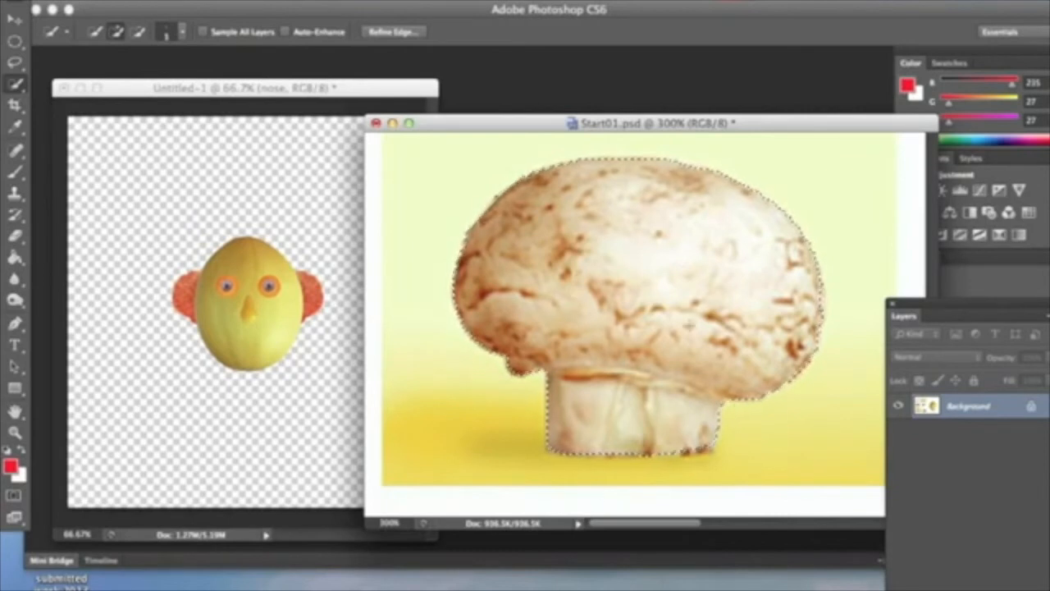
{"action": "key", "text": "v"}
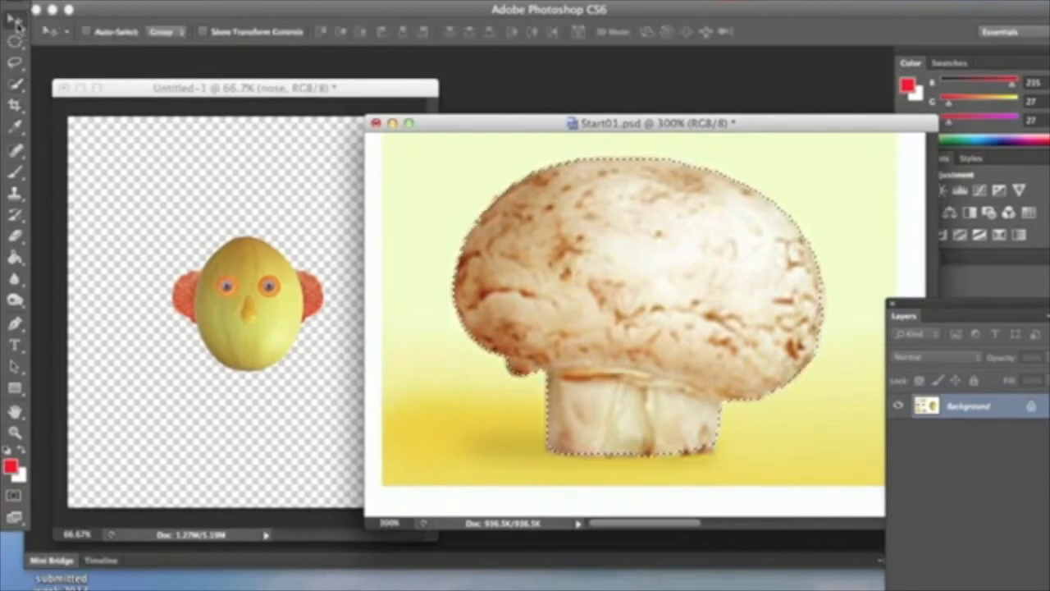
{"action": "left_click_drag", "start_coordinate": [501, 199], "coordinate": [236, 216]}
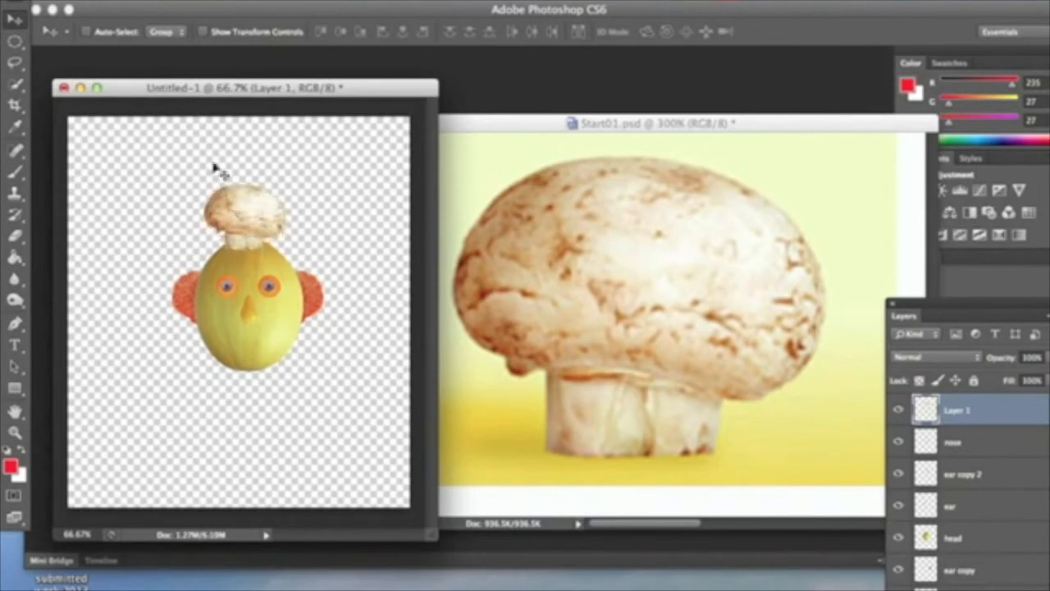
- Show the transform controls, rotate the mushroom slightly clockwise and reposition it centrally on top of the melon
{"action": "left_click", "coordinate": [203, 32]}
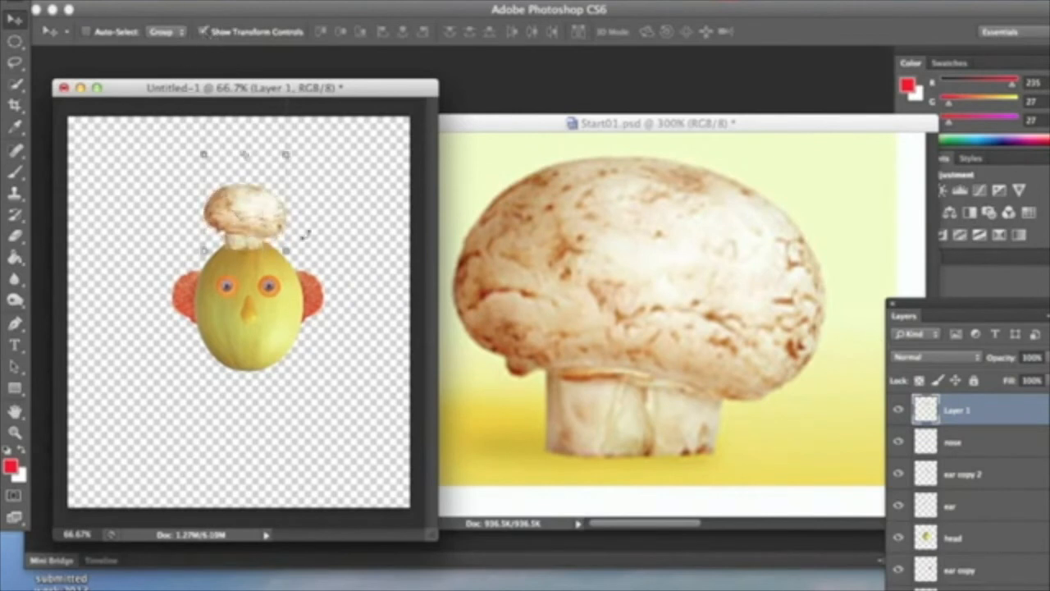
{"action": "left_click_drag", "start_coordinate": [296, 244], "coordinate": [297, 258]}
{"action": "key", "text": "Return"}
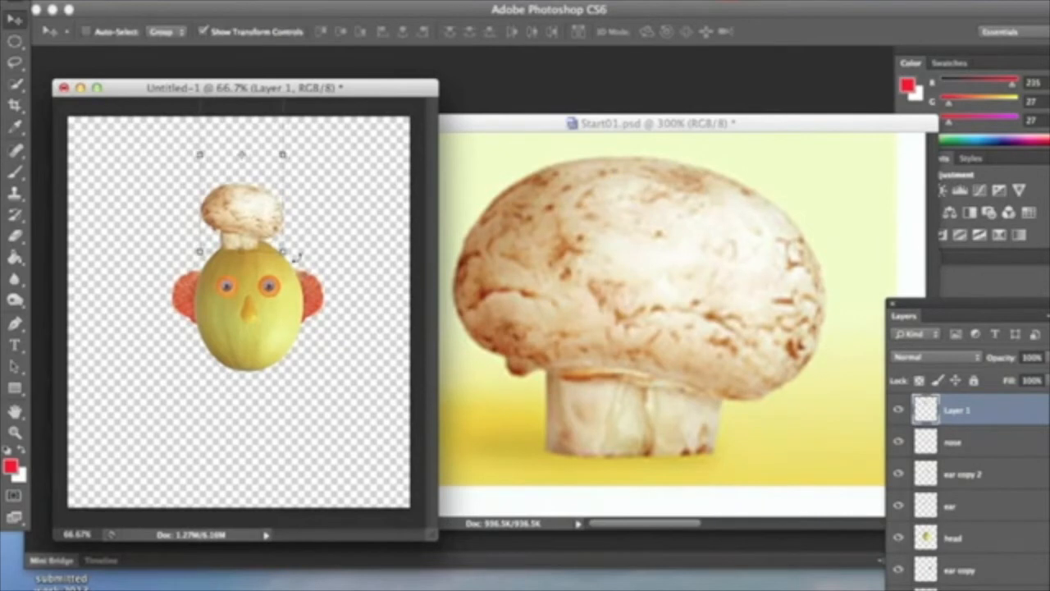
{"action": "left_click_drag", "start_coordinate": [244, 233], "coordinate": [261, 219]}
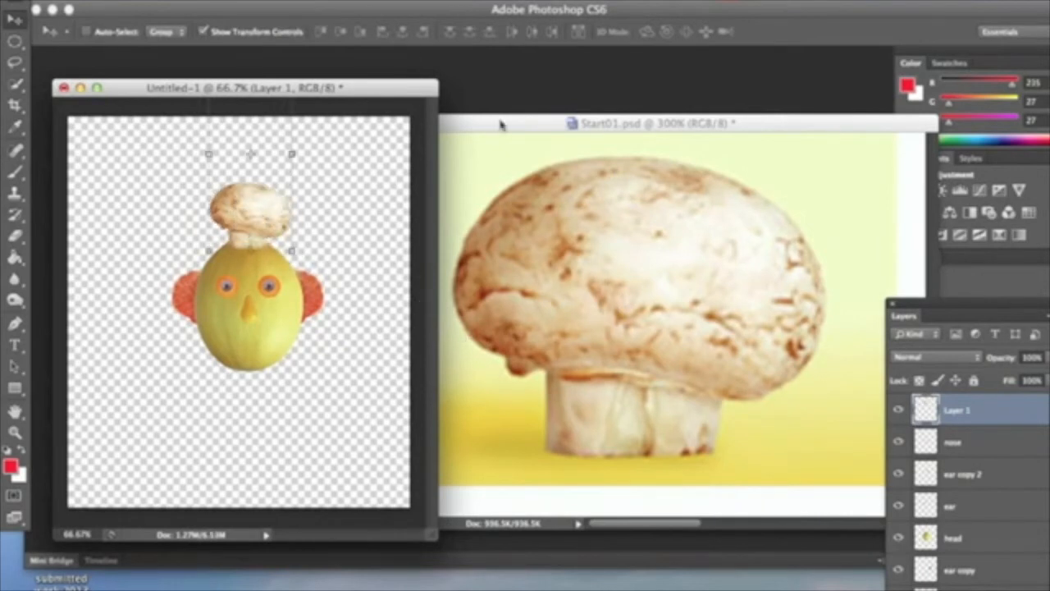
- Clear the leftover selection in Start01.psd, with the radish bunch in view
{"action": "scroll", "coordinate": [563, 256], "scroll_direction": "right", "scroll_amount": 10}
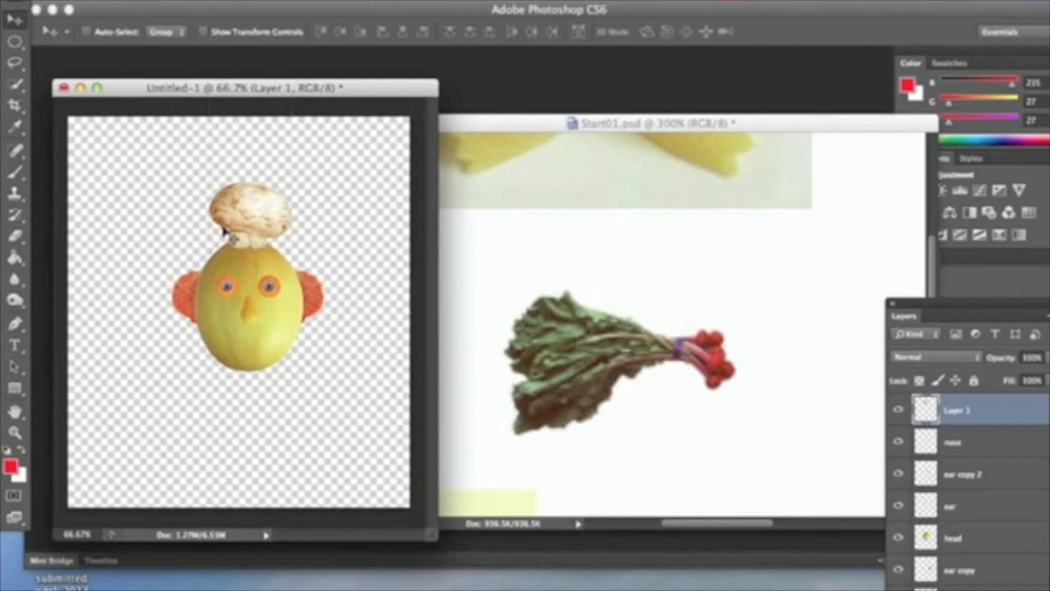
{"action": "left_click", "coordinate": [16, 85]}
{"action": "left_click", "coordinate": [536, 338]}
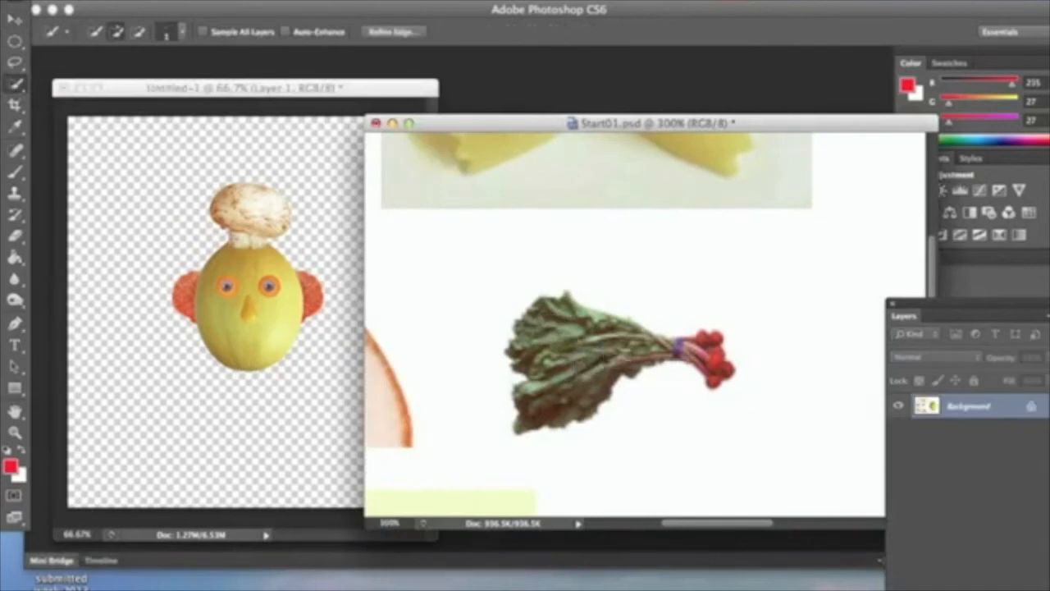
{"action": "left_click", "coordinate": [363, 3]}
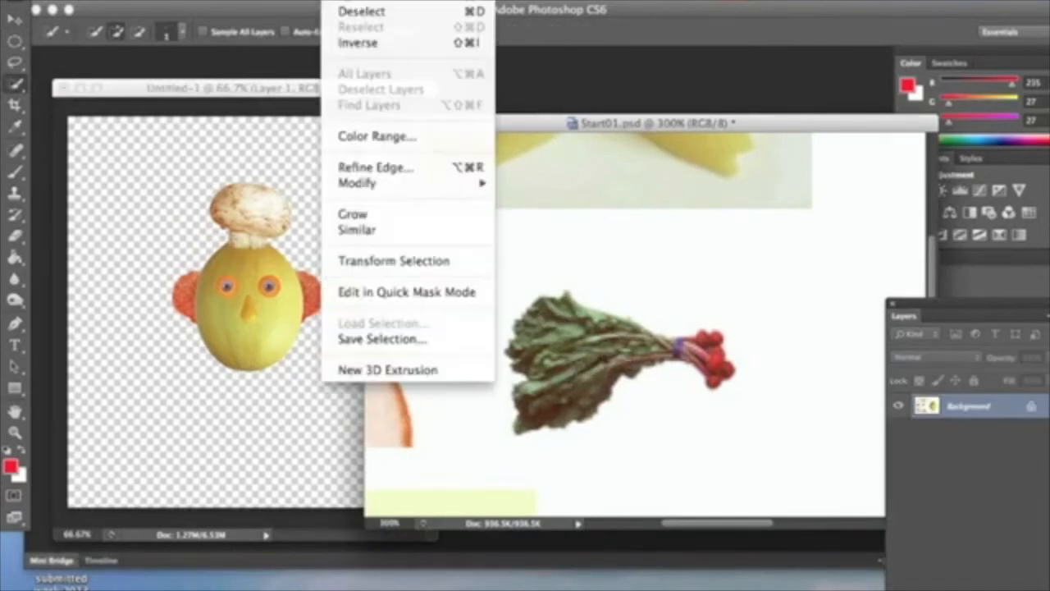
{"action": "left_click", "coordinate": [354, 10]}
- Select the radish bunch in Start01.psd with the Rectangular Marquee tool and move a copy onto the melon's forehead in Untitled-1
{"action": "left_click", "coordinate": [15, 41]}
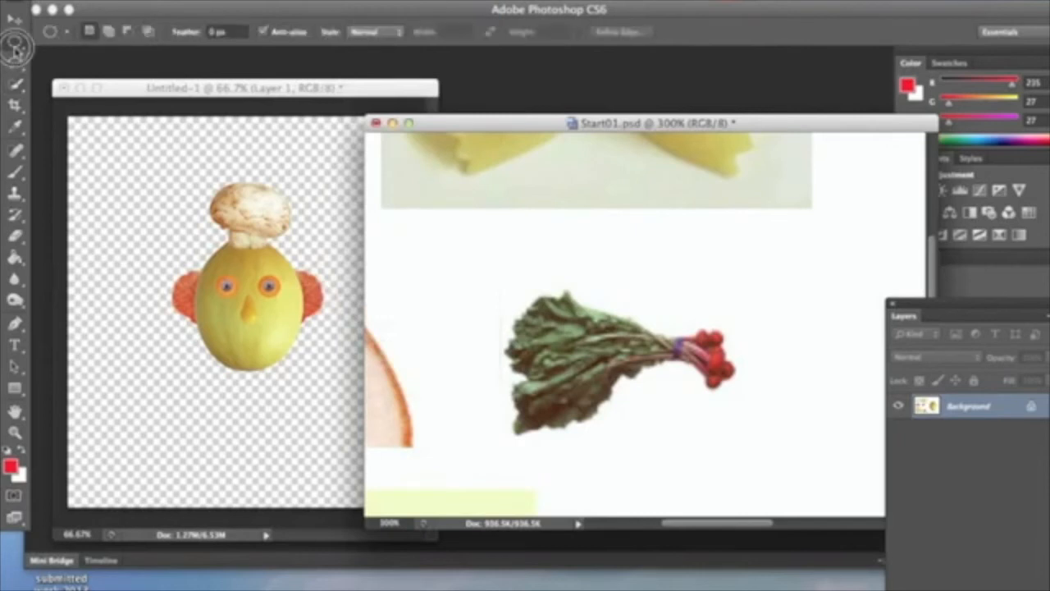
{"action": "left_click", "coordinate": [61, 38]}
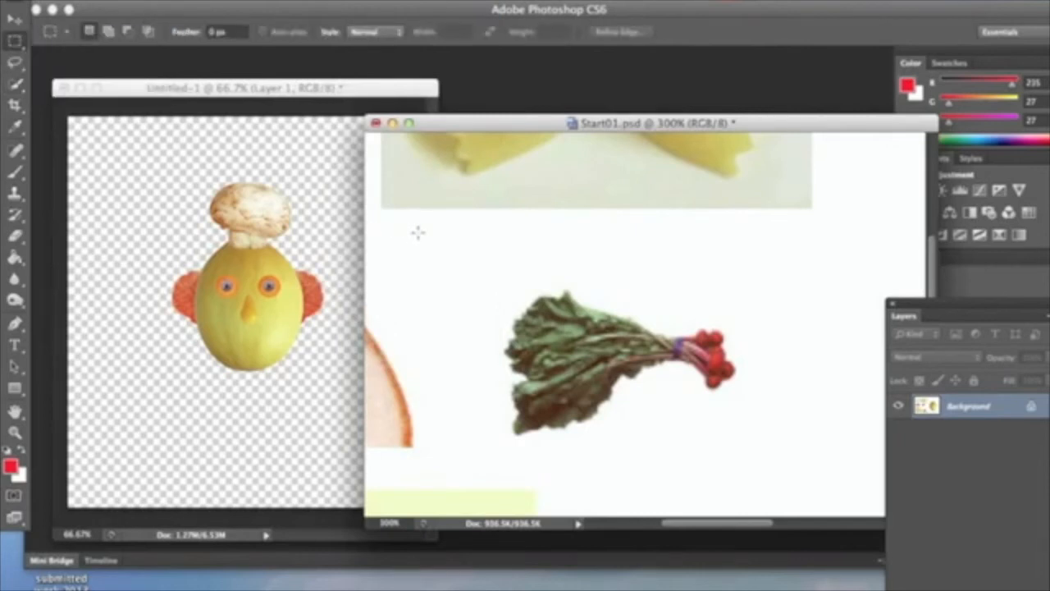
{"action": "left_click_drag", "start_coordinate": [472, 261], "coordinate": [769, 461]}
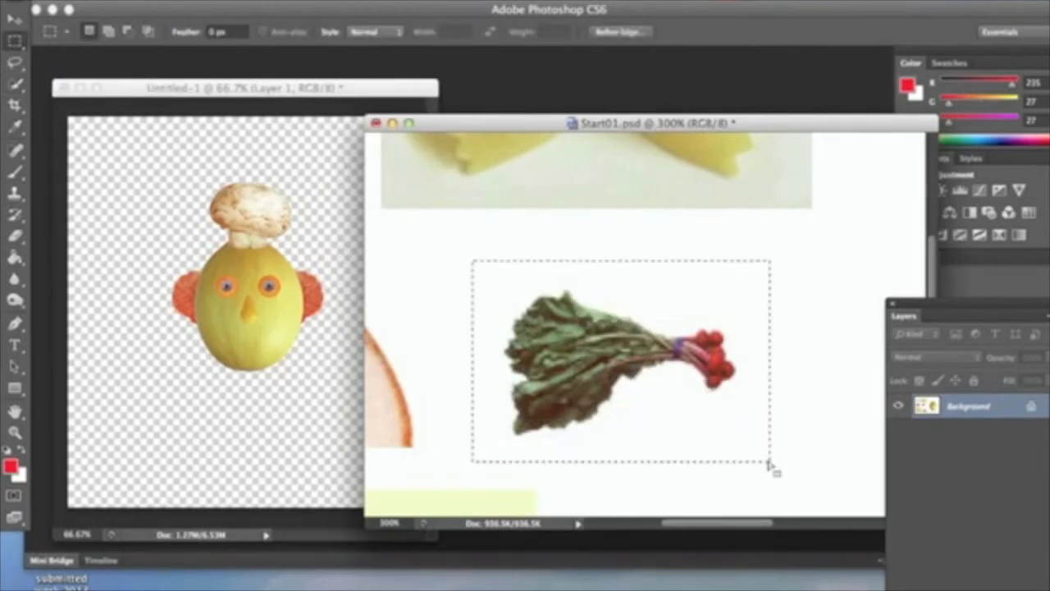
{"action": "left_click", "coordinate": [14, 18]}
{"action": "left_click_drag", "start_coordinate": [568, 336], "coordinate": [207, 240]}
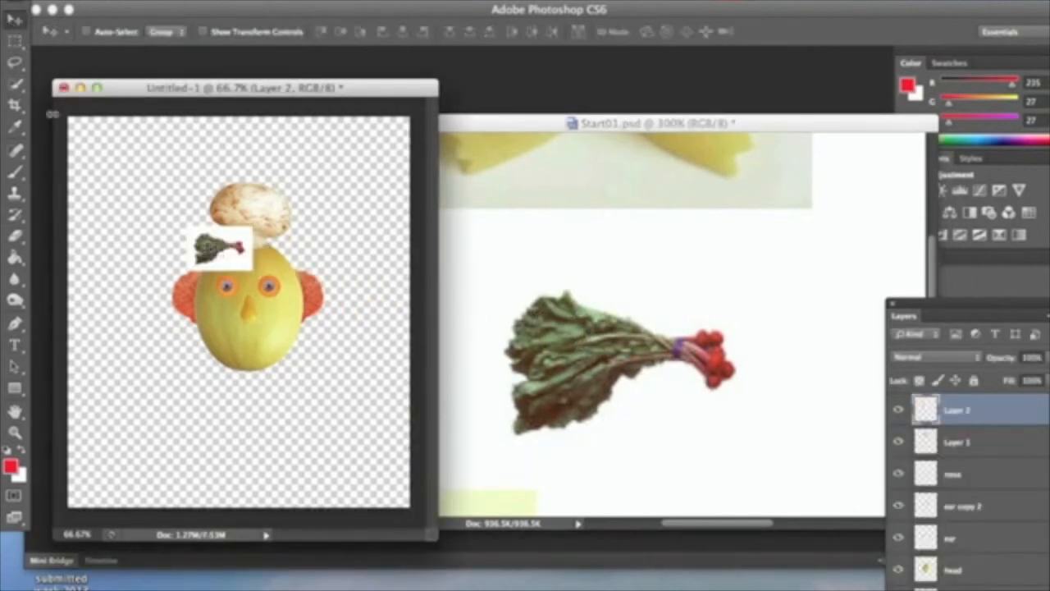
- Remove the white background around the copied radish bunch using the Magic Wand tool, and clear the selection
{"action": "left_click", "coordinate": [17, 83]}
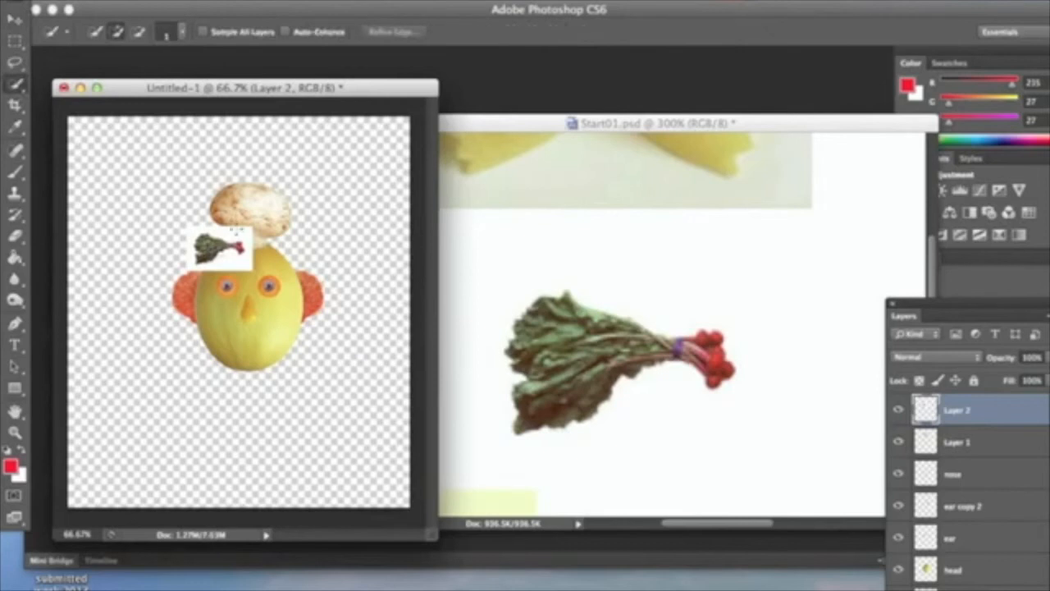
{"action": "left_click", "coordinate": [237, 238]}
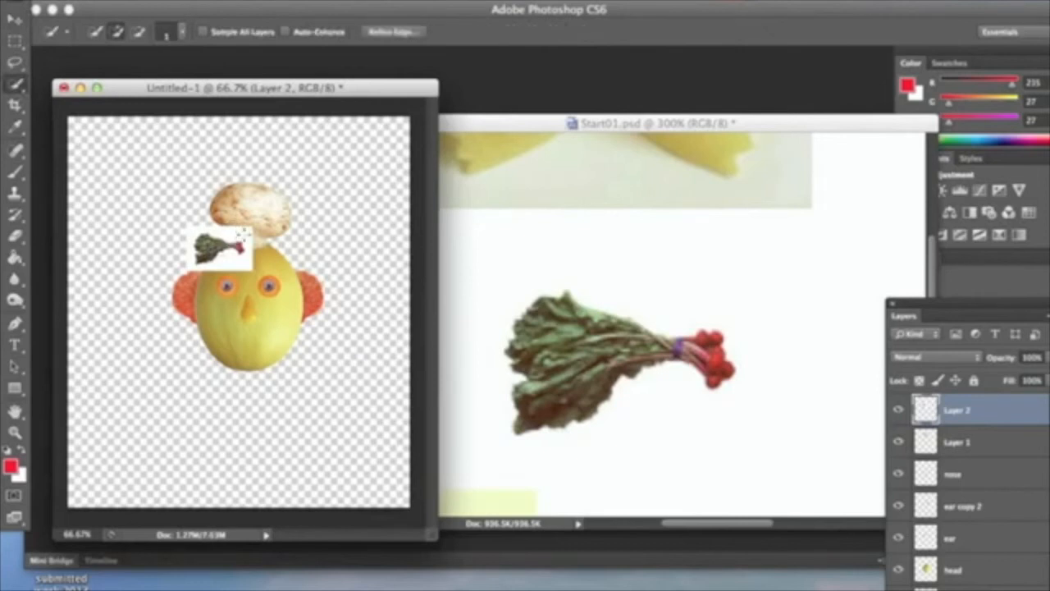
{"action": "left_click", "coordinate": [24, 88]}
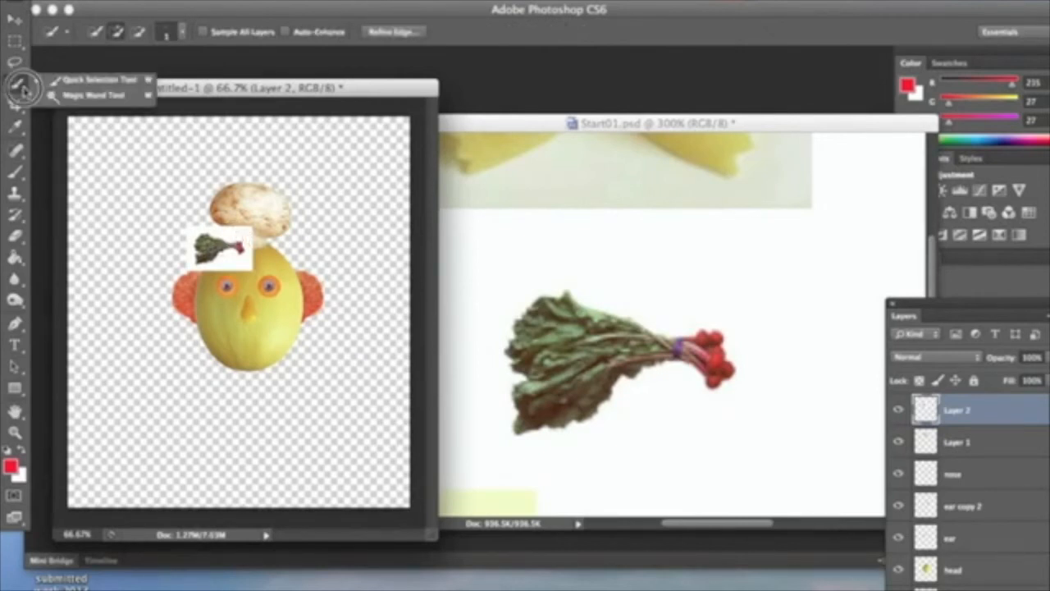
{"action": "left_click", "coordinate": [65, 92]}
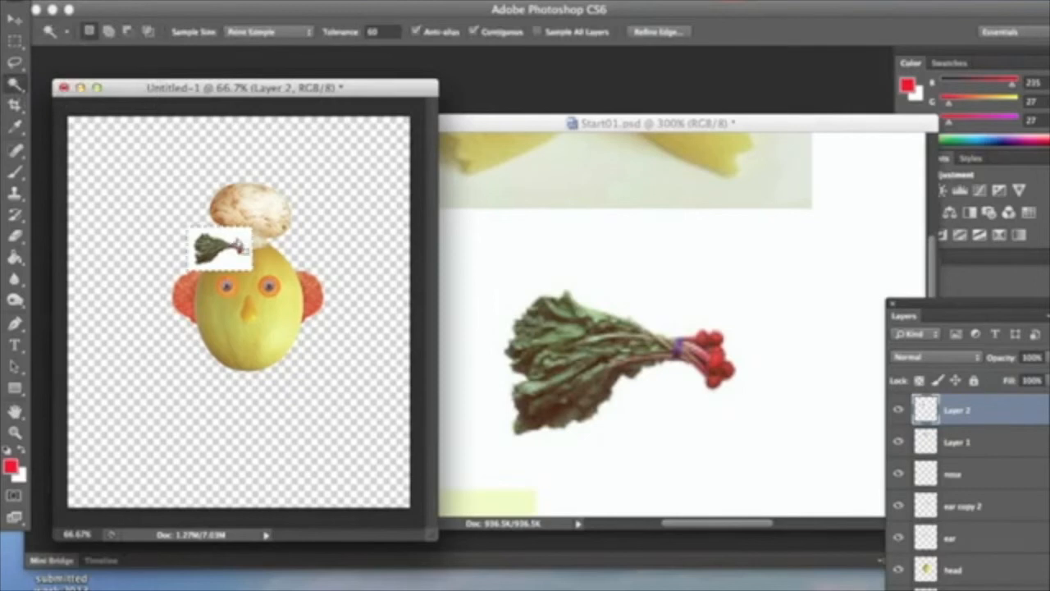
{"action": "key", "text": "Delete"}
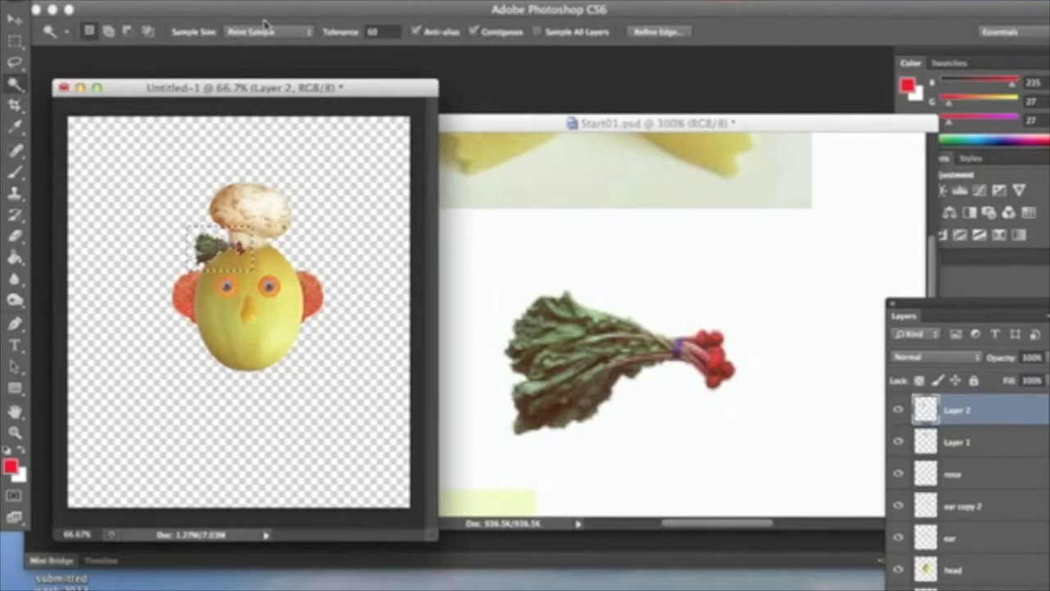
{"action": "left_click", "coordinate": [256, 1]}
{"action": "left_click", "coordinate": [357, 13]}
- Position the radish bunch above one eye, place a duplicate above the other eye and flip the duplicate horizontally
{"action": "left_click", "coordinate": [15, 20]}
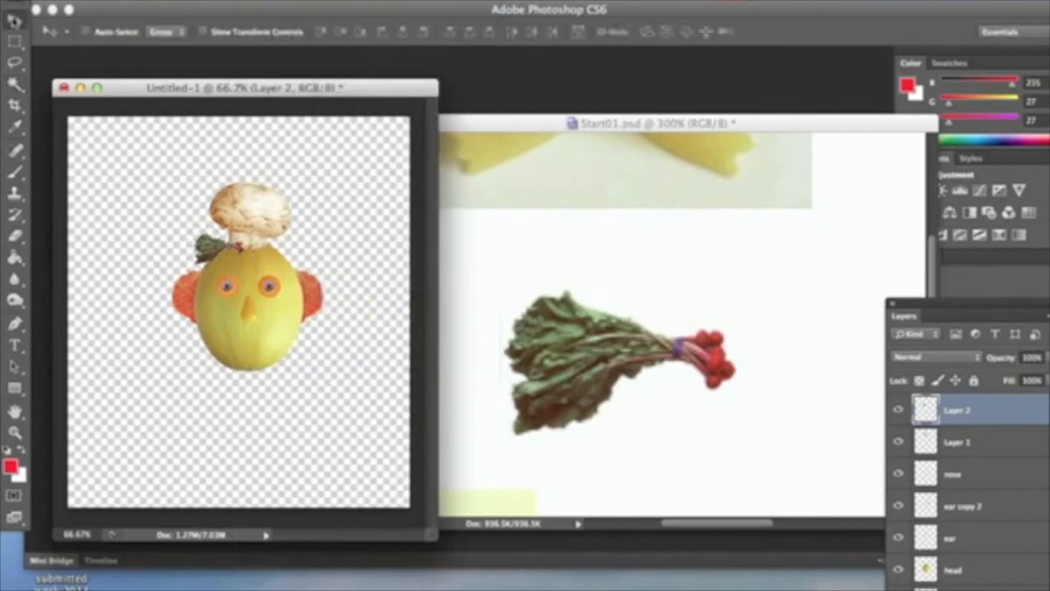
{"action": "left_click_drag", "start_coordinate": [205, 238], "coordinate": [261, 254]}
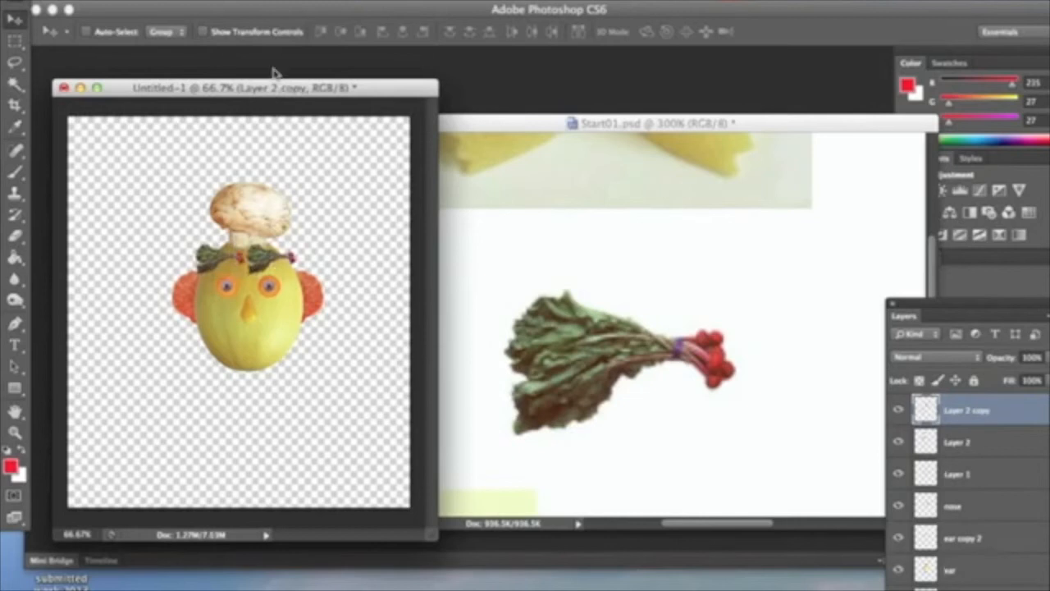
{"action": "left_click", "coordinate": [337, 2]}
{"action": "mouse_move", "coordinate": [164, 1]}
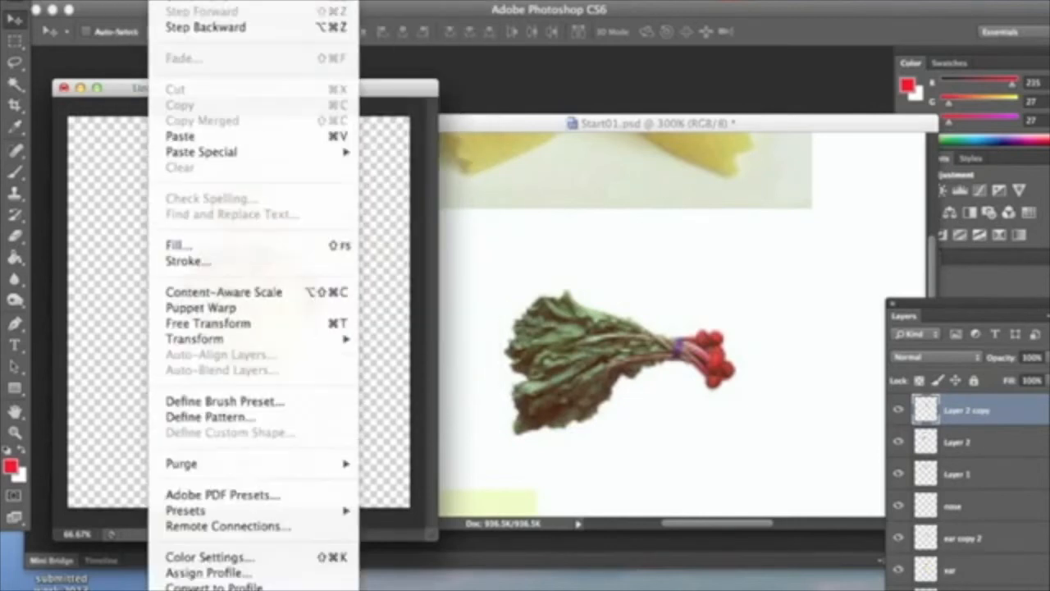
{"action": "mouse_move", "coordinate": [220, 341]}
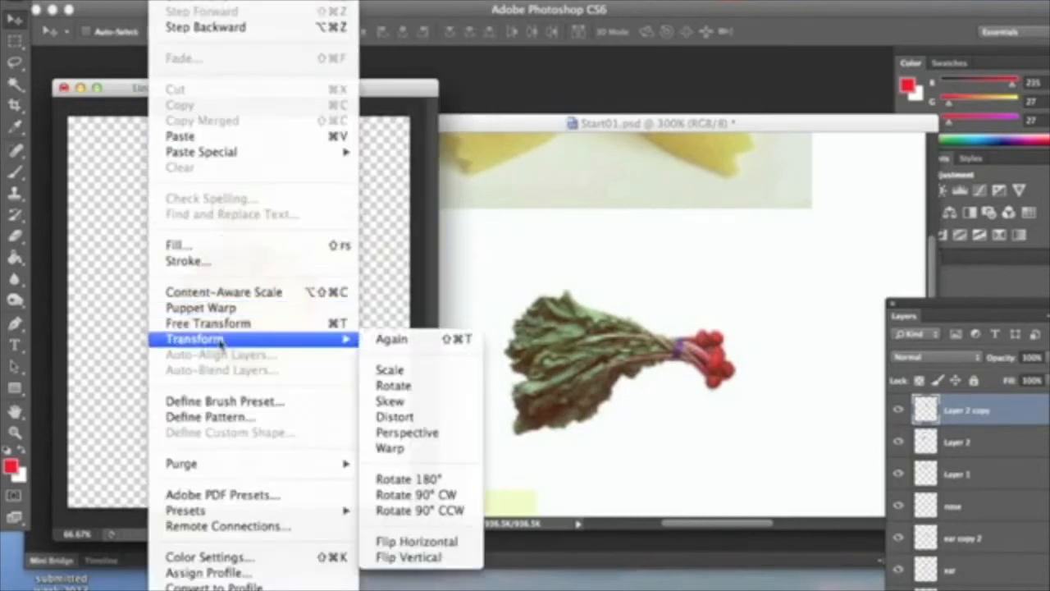
{"action": "left_click", "coordinate": [428, 538]}
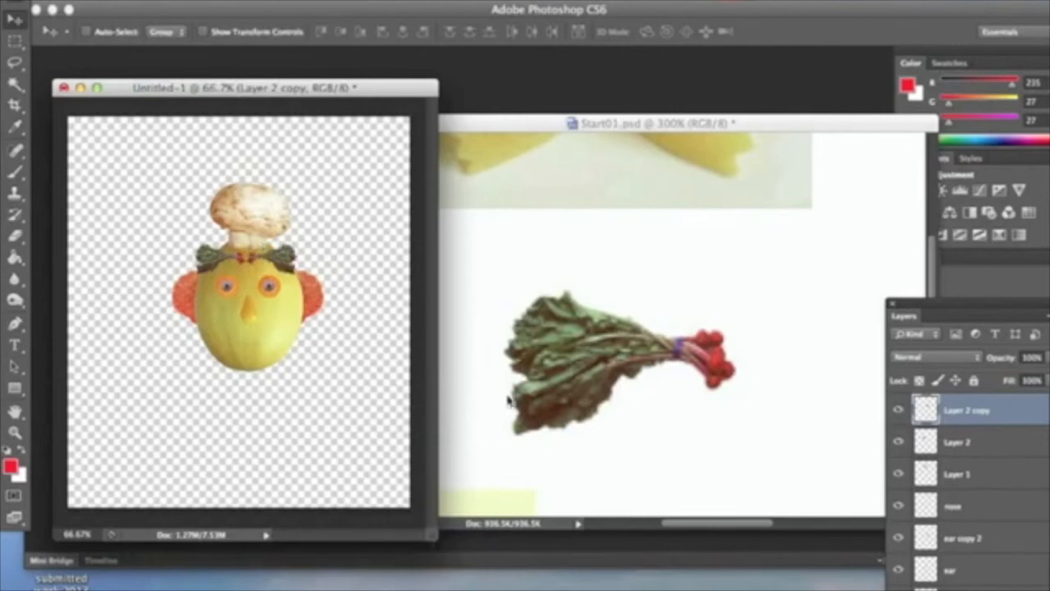
- Try to select the kiwi slice with the Quick Selection tool, trim its lower edge and move a copy below the nose
{"action": "scroll", "coordinate": [675, 457], "scroll_direction": "down", "scroll_amount": 5}
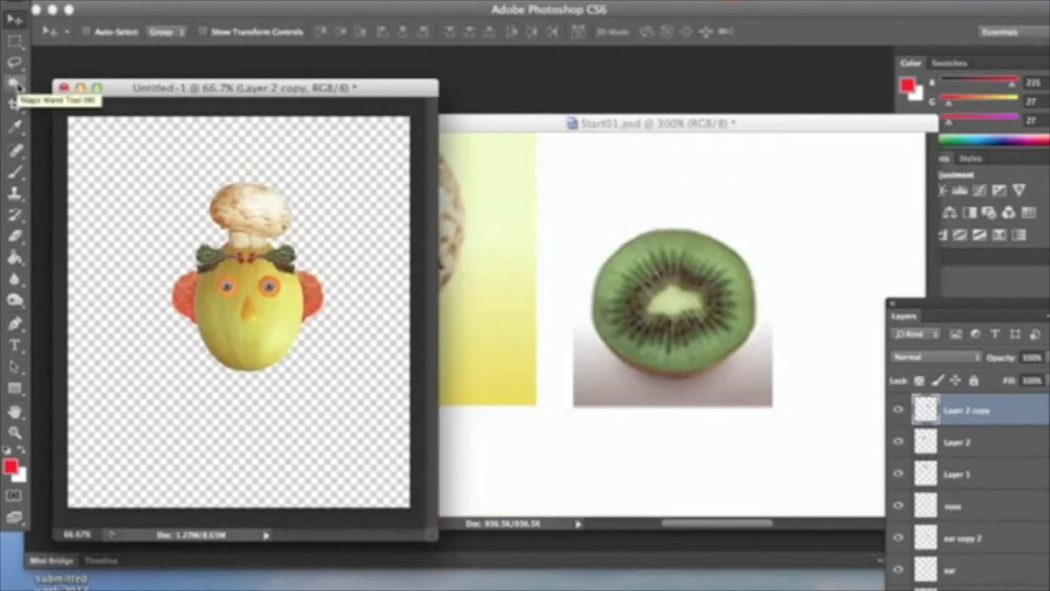
{"action": "left_click_drag", "start_coordinate": [16, 84], "coordinate": [50, 79]}
{"action": "left_click", "coordinate": [644, 315]}
{"action": "left_click_drag", "start_coordinate": [681, 336], "coordinate": [676, 296]}
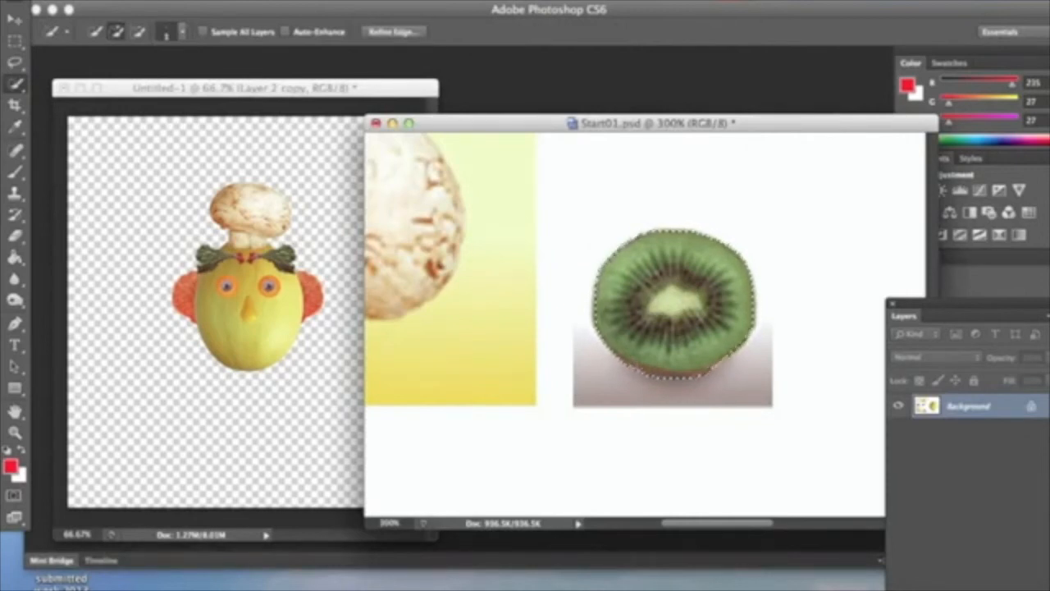
{"action": "key", "text": "alt"}
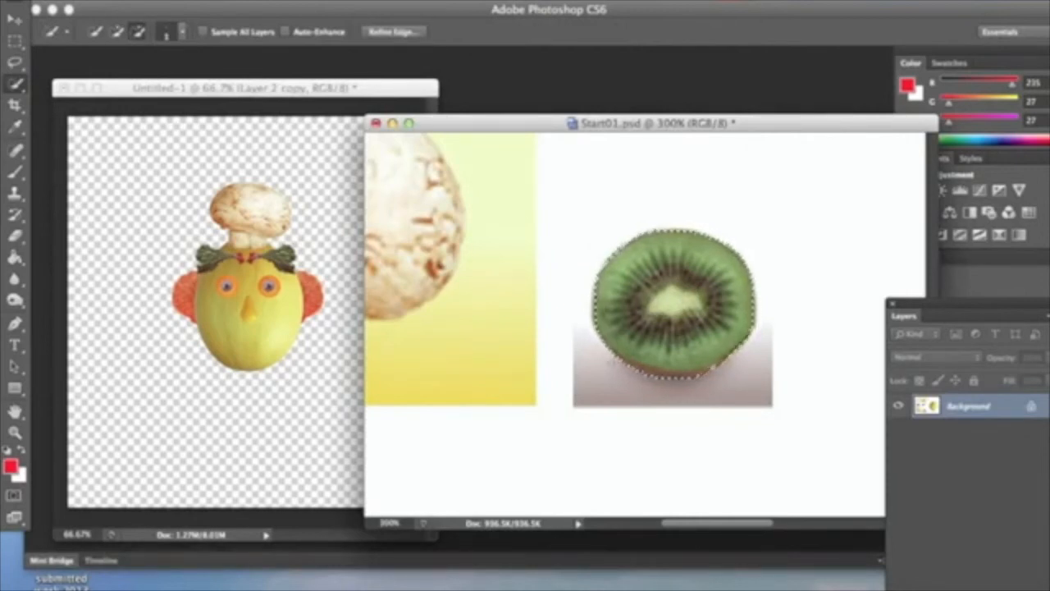
{"action": "left_click", "coordinate": [682, 374], "text": "alt"}
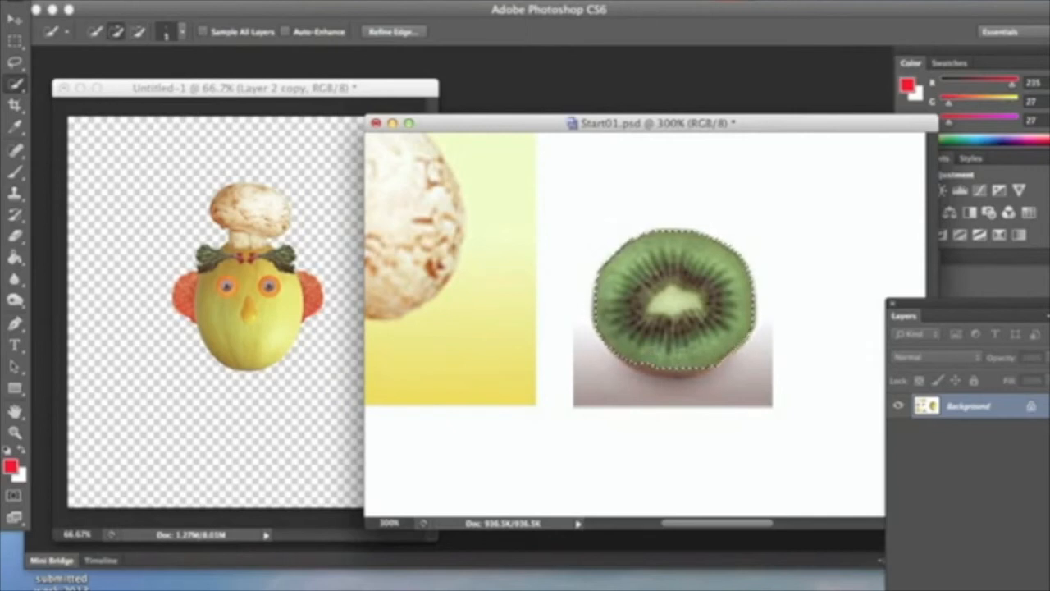
{"action": "key", "text": "v"}
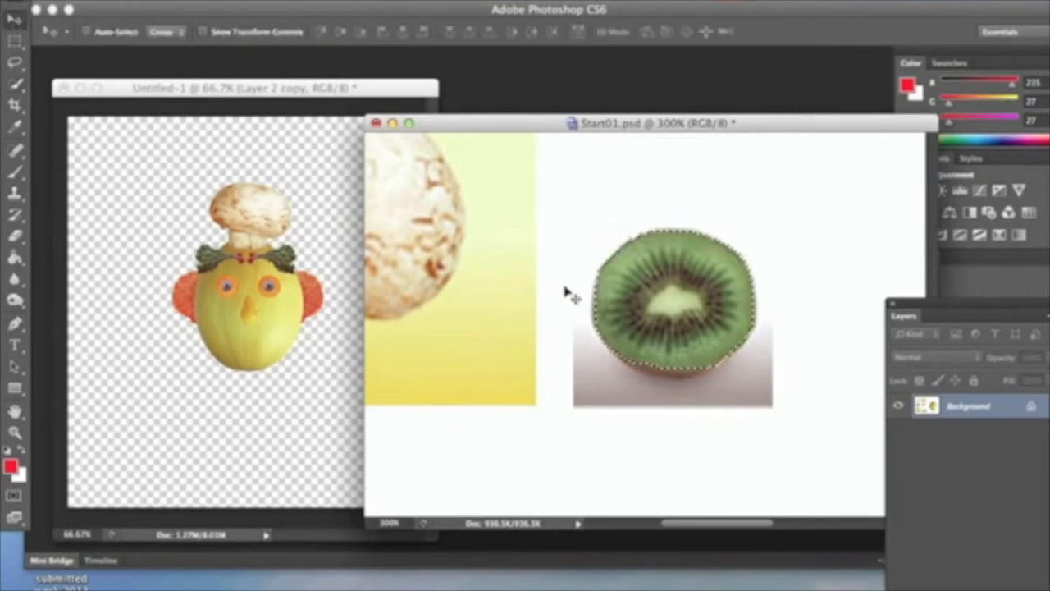
{"action": "left_click_drag", "start_coordinate": [642, 303], "coordinate": [250, 340]}
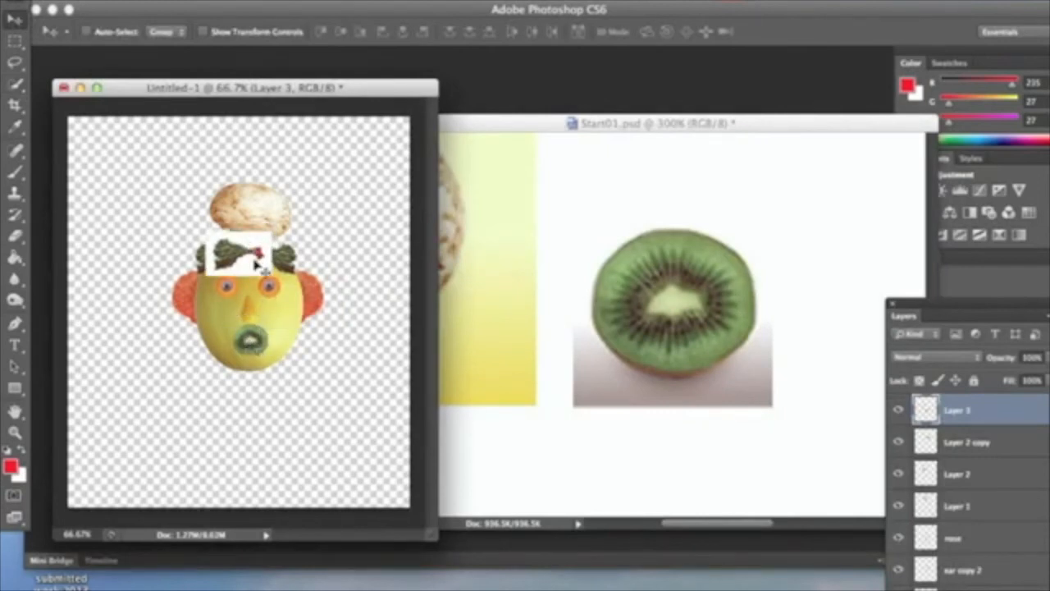
- Undo the kiwi copy in Untitled-1 that brought an extra radish rectangle along
{"action": "key", "text": "super+z"}
{"action": "key", "text": "super+z"}
{"action": "key", "text": "super+z"}
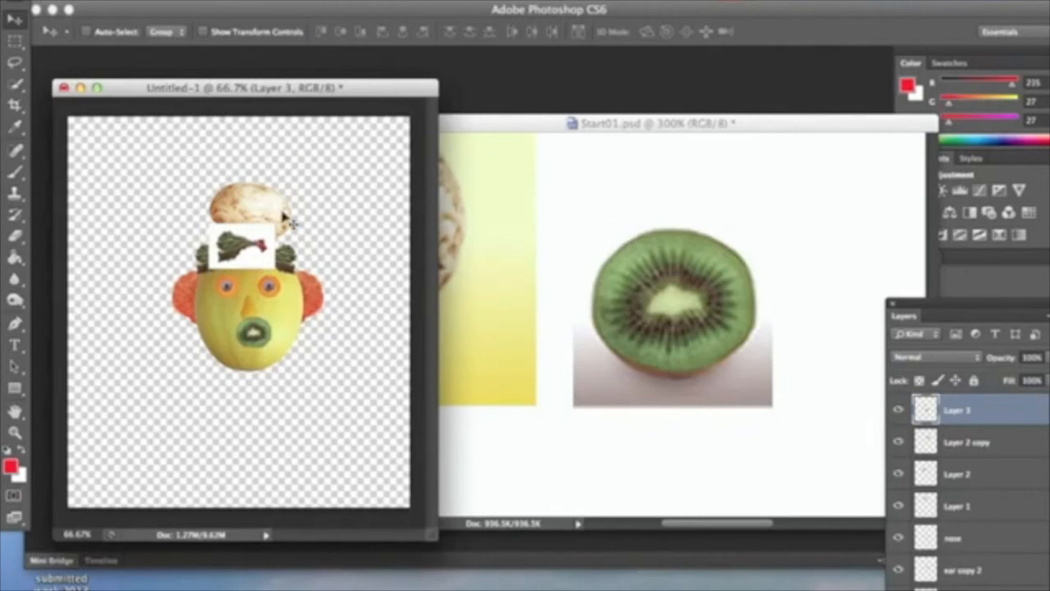
{"action": "key", "text": "alt+super+z"}
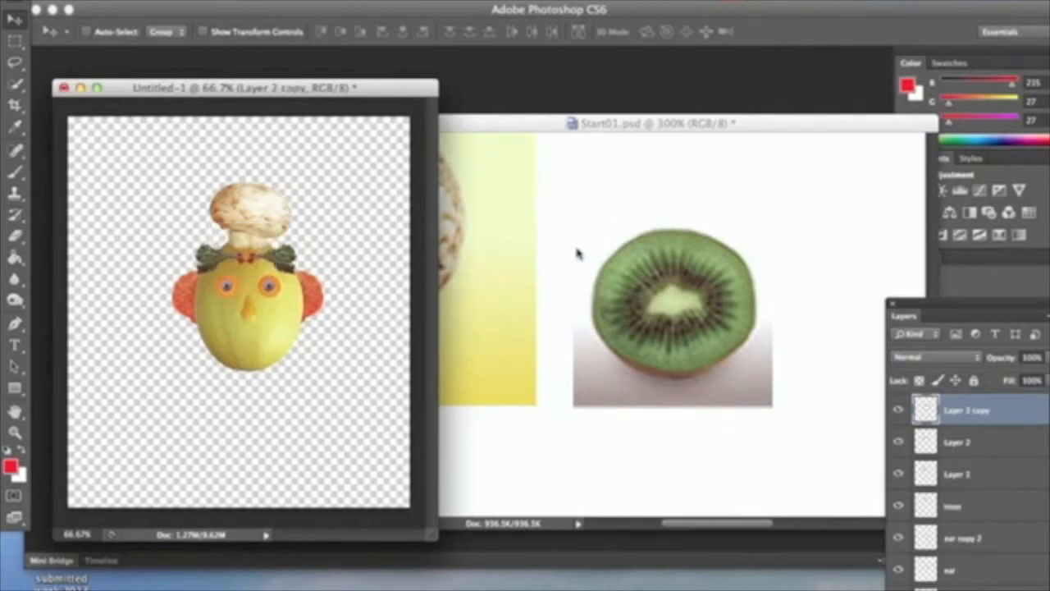
- Clear the rectangular selection around the radish bunch in Start01.psd
{"action": "left_click", "coordinate": [686, 322]}
{"action": "scroll", "coordinate": [489, 167], "scroll_direction": "down", "scroll_amount": 5}
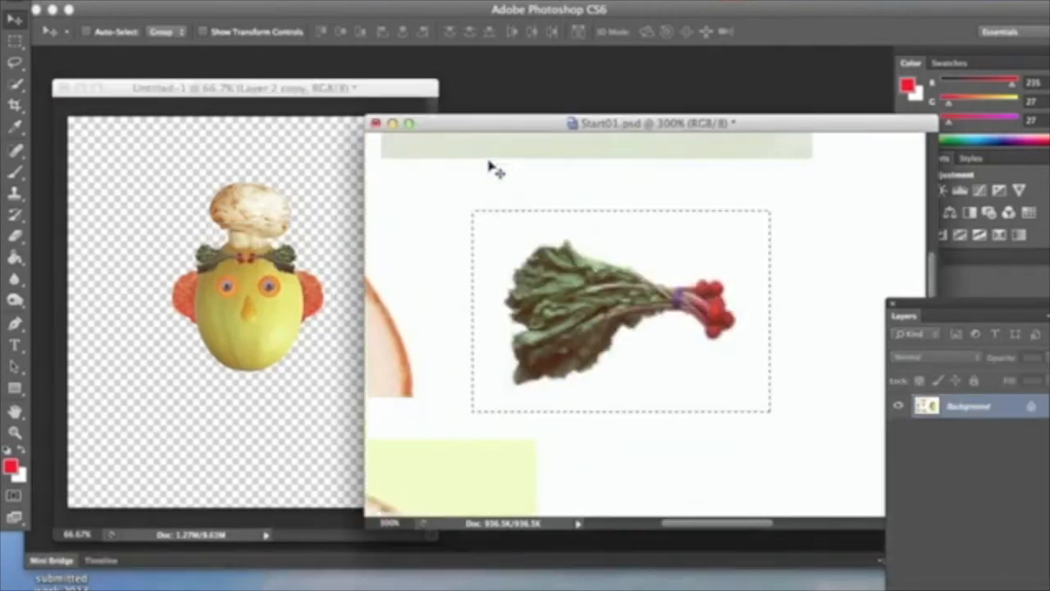
{"action": "left_click", "coordinate": [358, 4]}
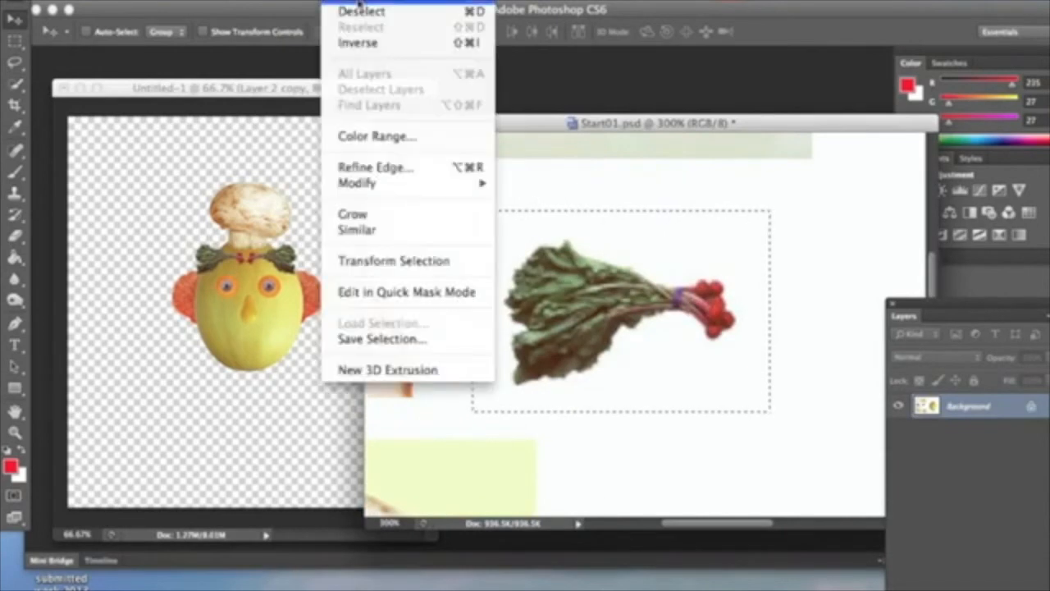
{"action": "left_click", "coordinate": [361, 11]}
- Select the kiwi's dark centre with the Elliptical Marquee tool and move a copy below the nose as the mouth
{"action": "scroll", "coordinate": [534, 251], "scroll_direction": "down", "scroll_amount": 4}
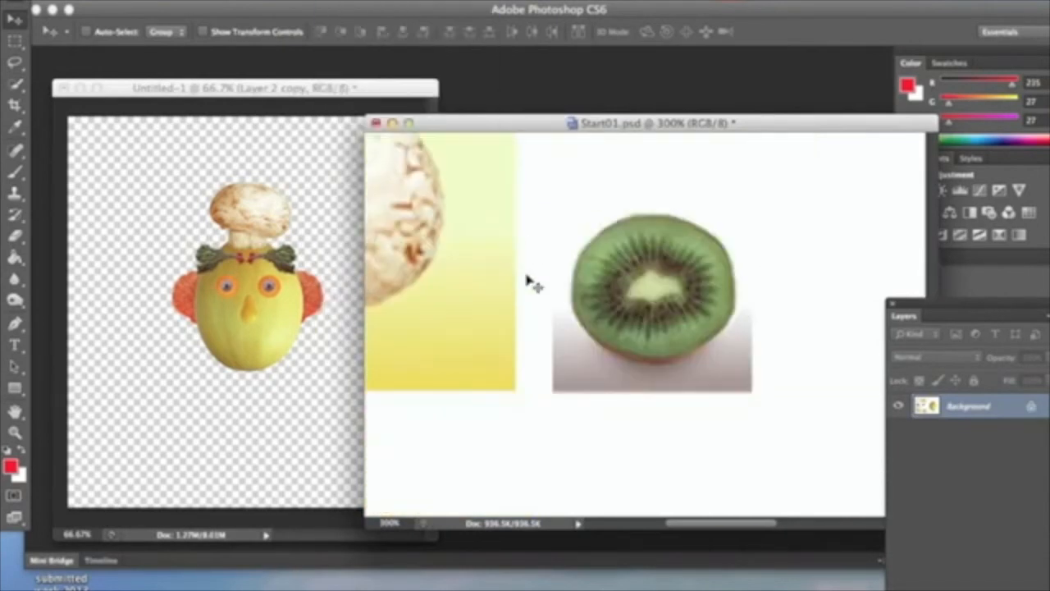
{"action": "left_click", "coordinate": [15, 40]}
{"action": "left_click", "coordinate": [63, 59]}
{"action": "left_click_drag", "start_coordinate": [714, 328], "coordinate": [591, 239]}
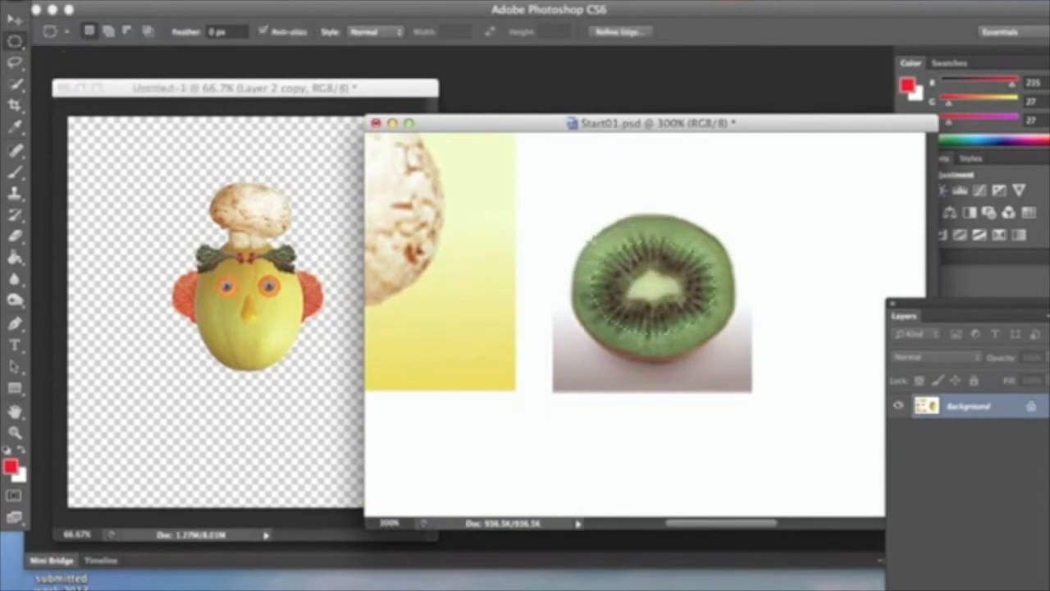
{"action": "left_click", "coordinate": [14, 18]}
{"action": "left_click_drag", "start_coordinate": [663, 281], "coordinate": [251, 343]}
- Select the bow-tie pasta in Start01.psd with the Rectangular Marquee tool and move a copy under the melon's chin
{"action": "scroll", "coordinate": [533, 282], "scroll_direction": "down", "scroll_amount": 10}
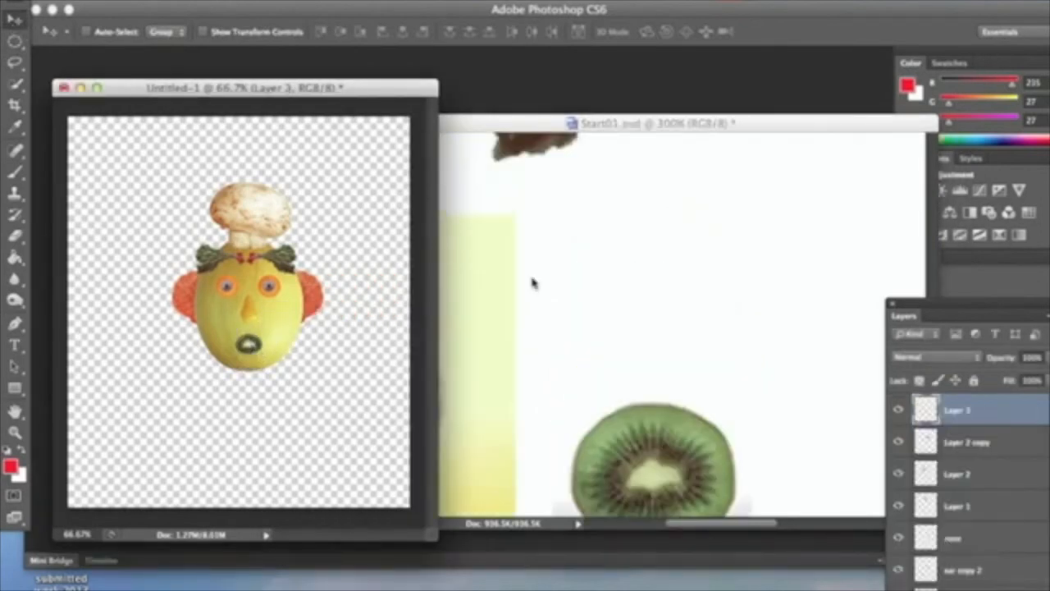
{"action": "scroll", "coordinate": [533, 283], "scroll_direction": "left", "scroll_amount": 2}
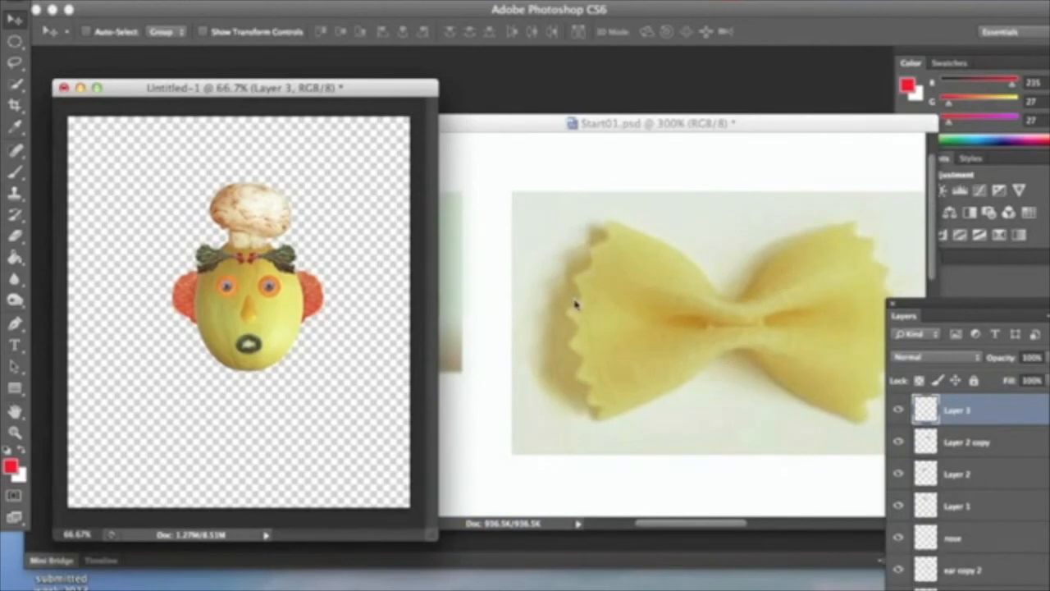
{"action": "left_click_drag", "start_coordinate": [16, 41], "coordinate": [66, 33]}
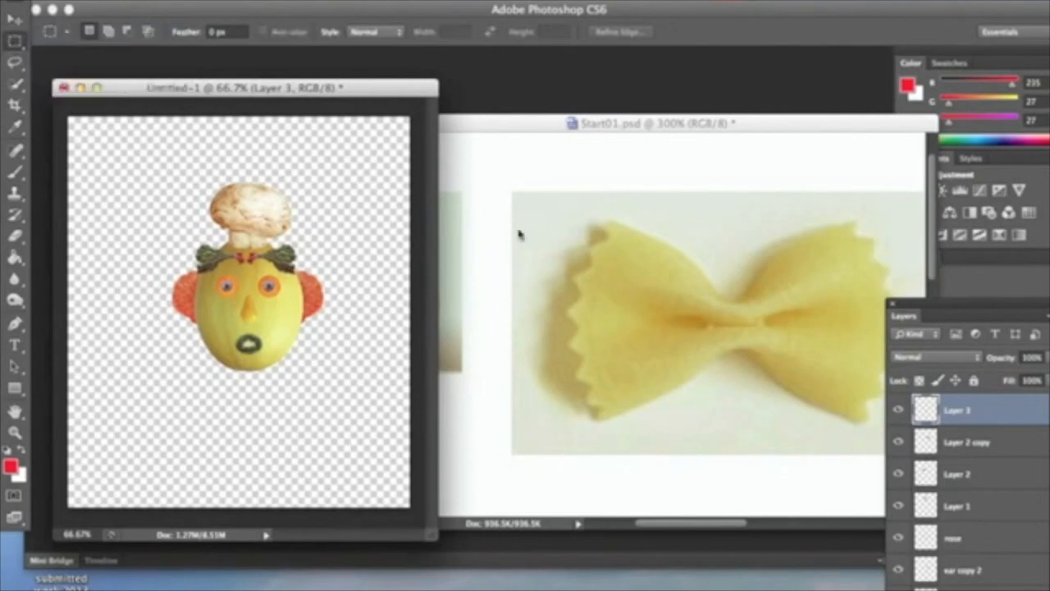
{"action": "left_click", "coordinate": [539, 212]}
{"action": "left_click_drag", "start_coordinate": [539, 206], "coordinate": [912, 443]}
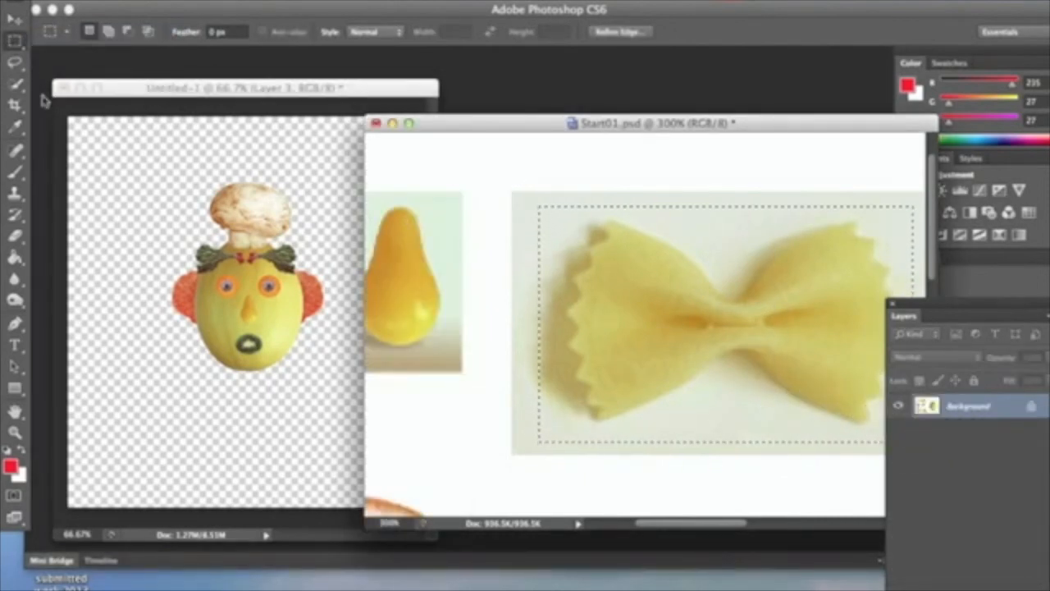
{"action": "left_click", "coordinate": [16, 20]}
{"action": "left_click_drag", "start_coordinate": [610, 328], "coordinate": [244, 388]}
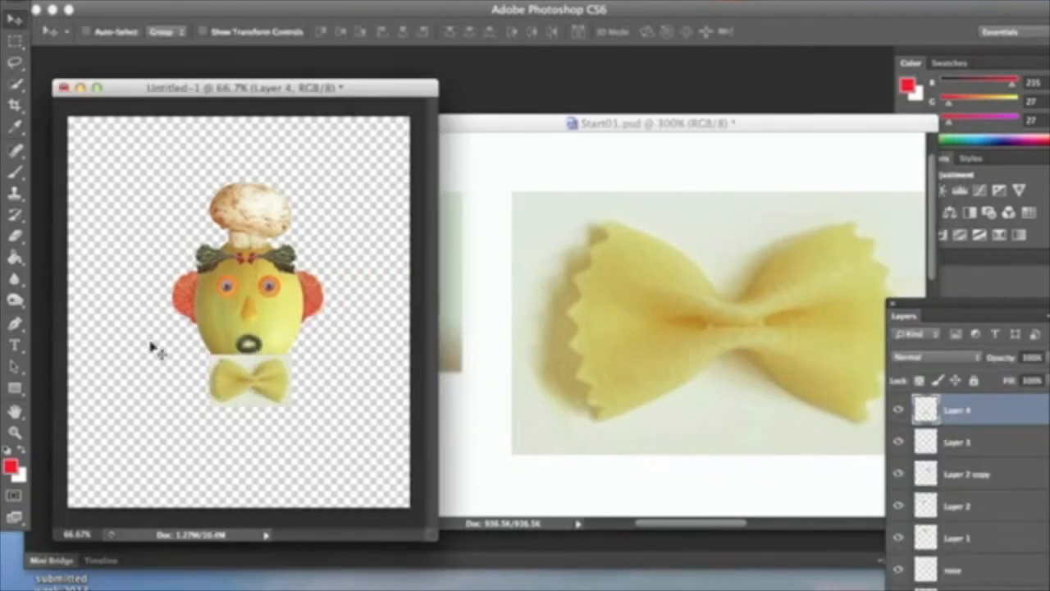
- Delete the pale background around the bow-tie pasta on Layer 4 using the Magic Wand tool, and clear the selection
{"action": "left_click", "coordinate": [14, 432]}
{"action": "left_click_drag", "start_coordinate": [261, 364], "coordinate": [248, 369]}
{"action": "scroll", "coordinate": [248, 367], "scroll_direction": "down", "scroll_amount": 3}
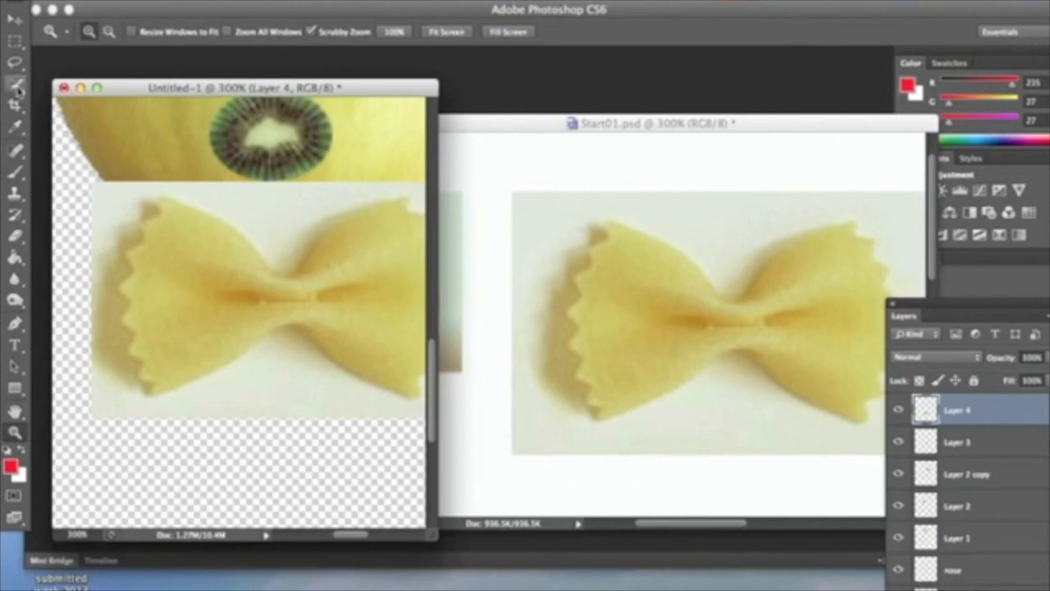
{"action": "left_click", "coordinate": [15, 61]}
{"action": "left_click", "coordinate": [18, 88]}
{"action": "left_click_drag", "start_coordinate": [18, 89], "coordinate": [90, 94]}
{"action": "left_click", "coordinate": [257, 224]}
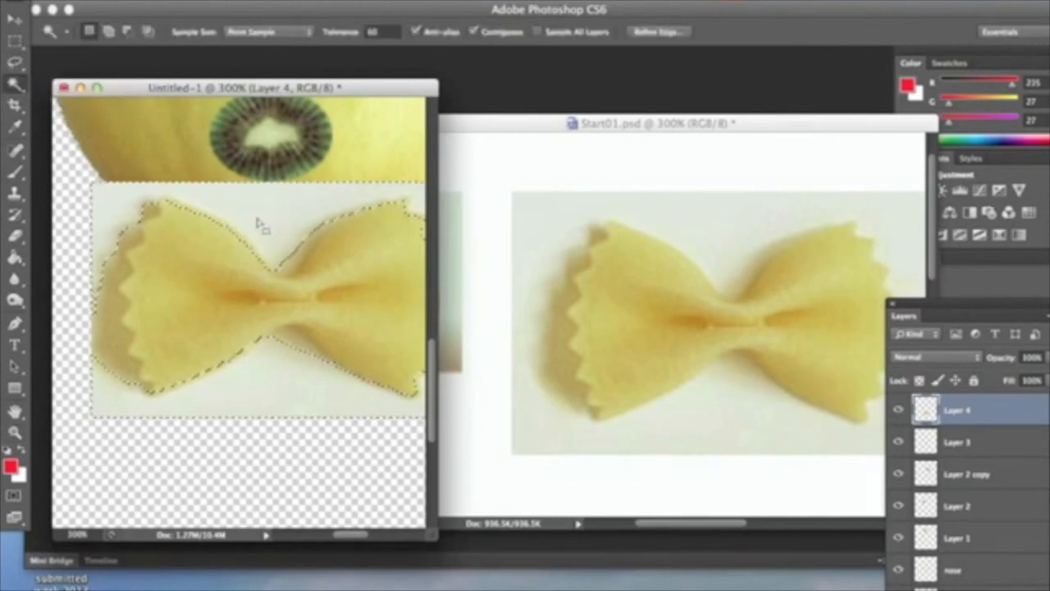
{"action": "scroll", "coordinate": [257, 262], "scroll_direction": "right", "scroll_amount": 2}
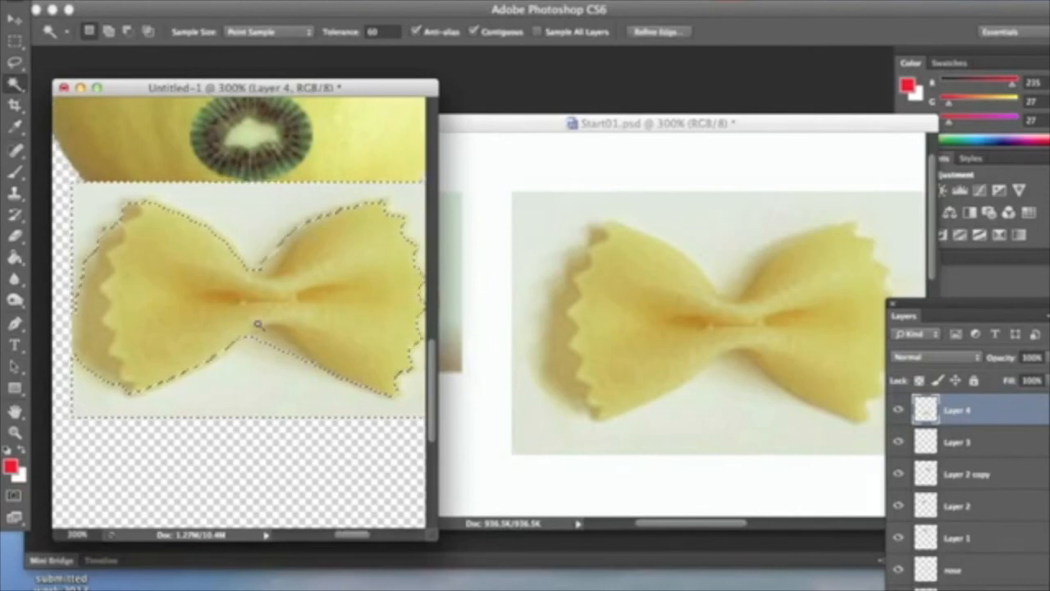
{"action": "key", "text": "Delete"}
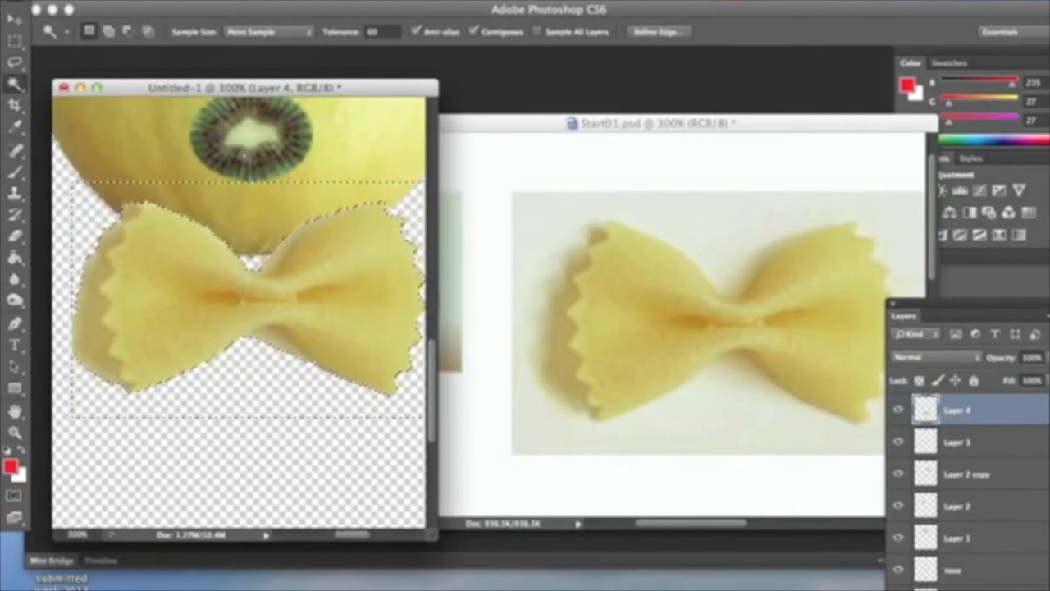
{"action": "left_click", "coordinate": [328, 1]}
{"action": "left_click", "coordinate": [364, 12]}
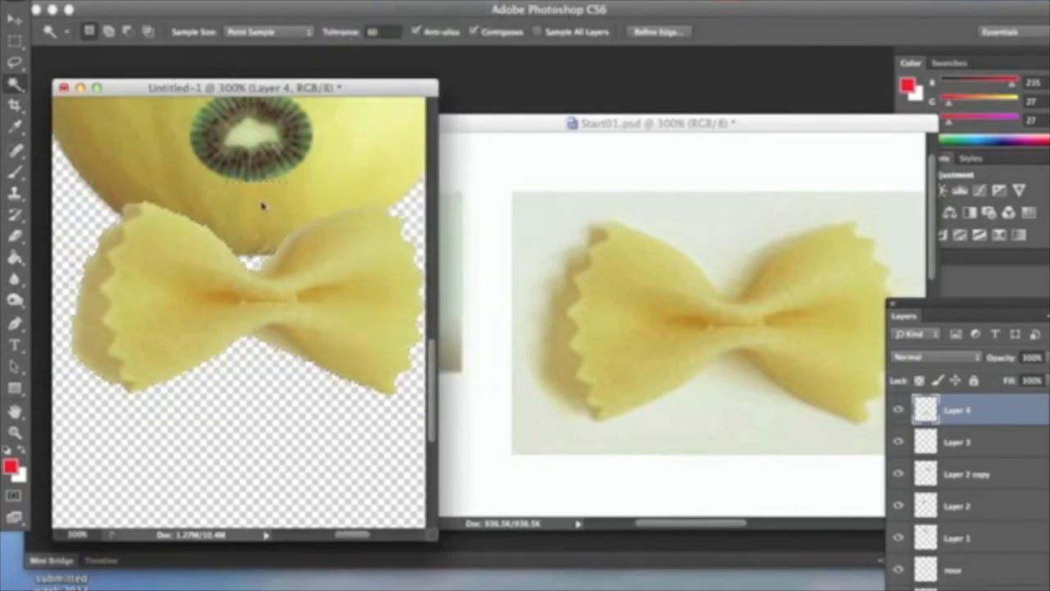
- Erase the leftover shadow along the bow tie's lower edge beside the knot with a 35 px Eraser brush
{"action": "scroll", "coordinate": [246, 218], "scroll_direction": "left", "scroll_amount": 3}
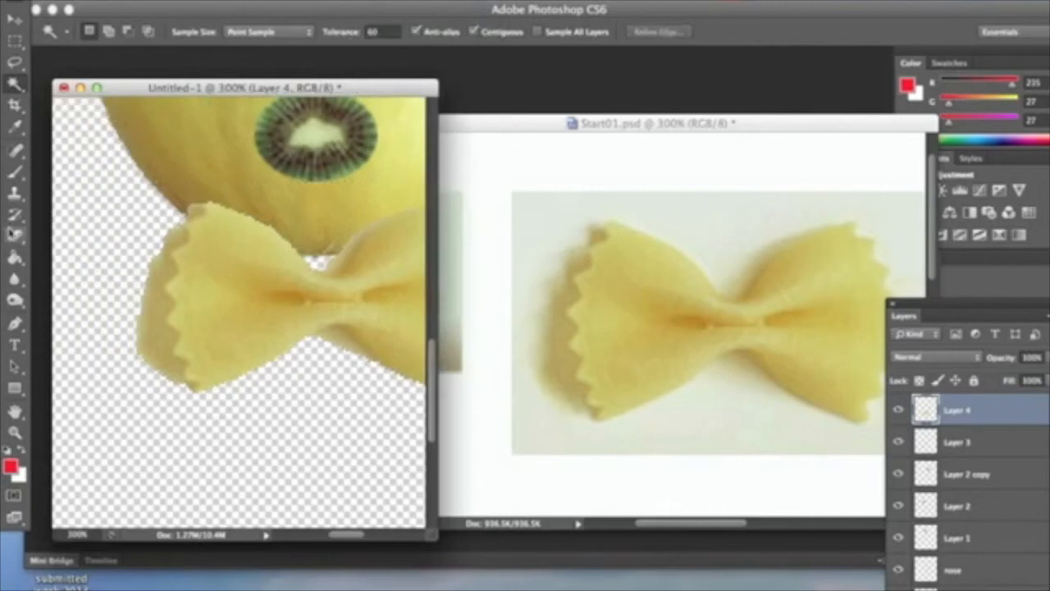
{"action": "left_click", "coordinate": [15, 235]}
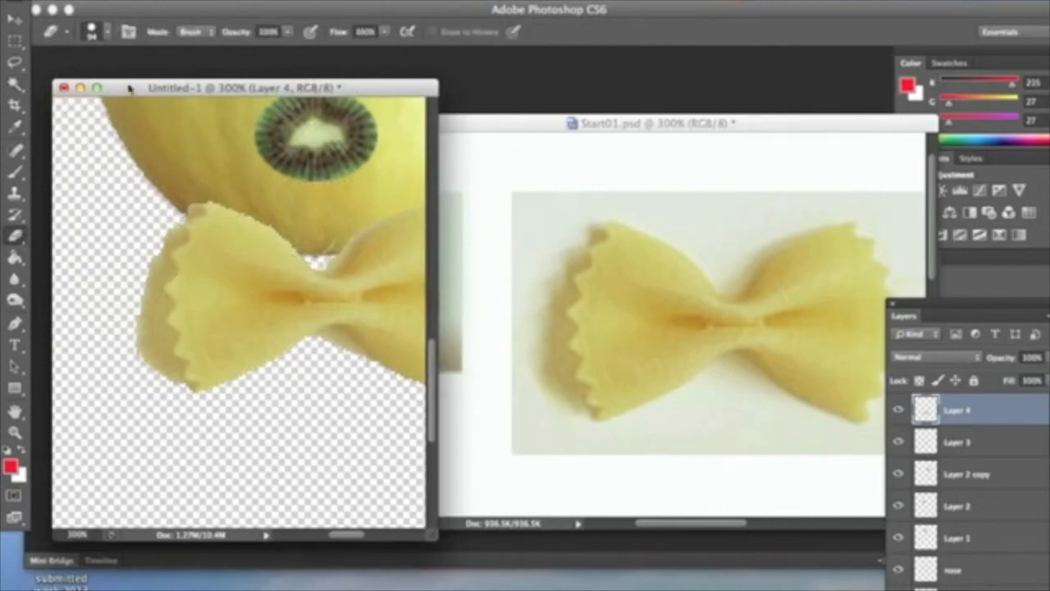
{"action": "left_click", "coordinate": [107, 33]}
{"action": "left_click_drag", "start_coordinate": [85, 75], "coordinate": [78, 81]}
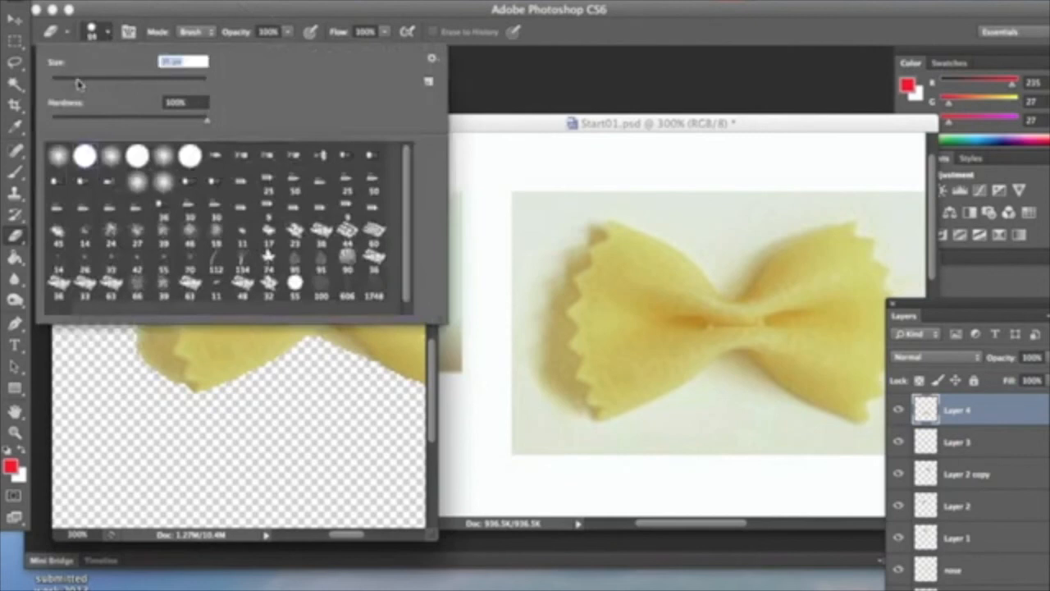
{"action": "left_click_drag", "start_coordinate": [325, 376], "coordinate": [356, 401]}
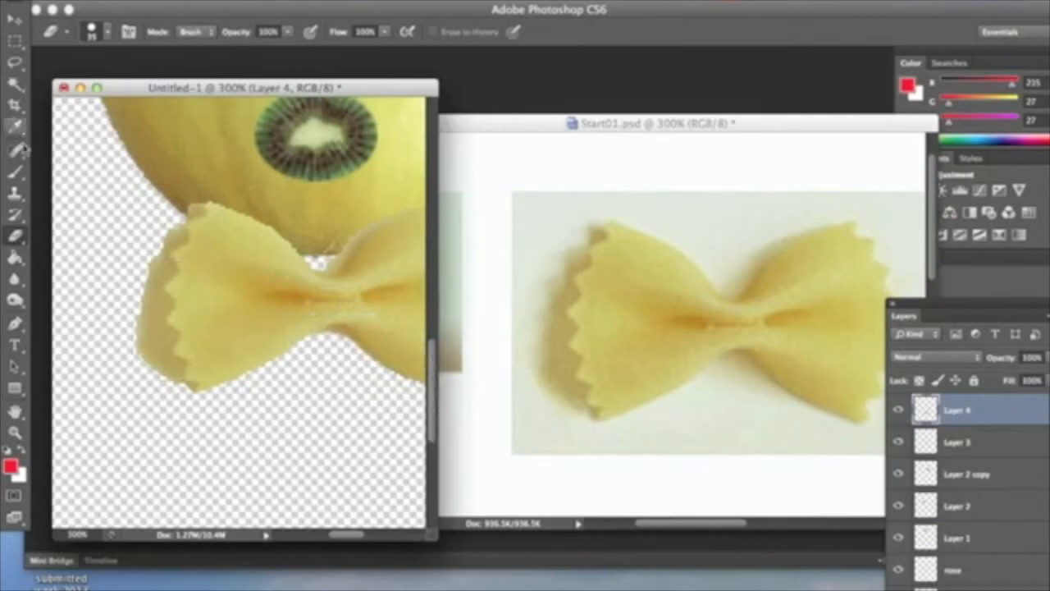
- Outline the shadow beside the bow tie's left zigzag edge with the Polygonal Lasso tool, delete it and deselect
{"action": "left_click", "coordinate": [15, 62]}
{"action": "left_click_drag", "start_coordinate": [15, 61], "coordinate": [79, 83]}
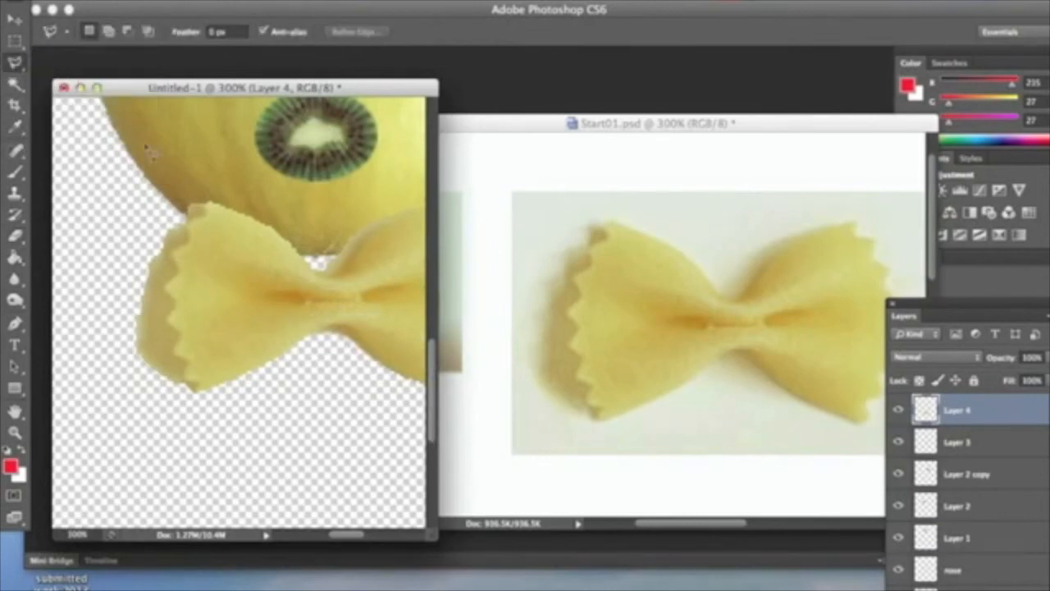
{"action": "left_click", "coordinate": [206, 214]}
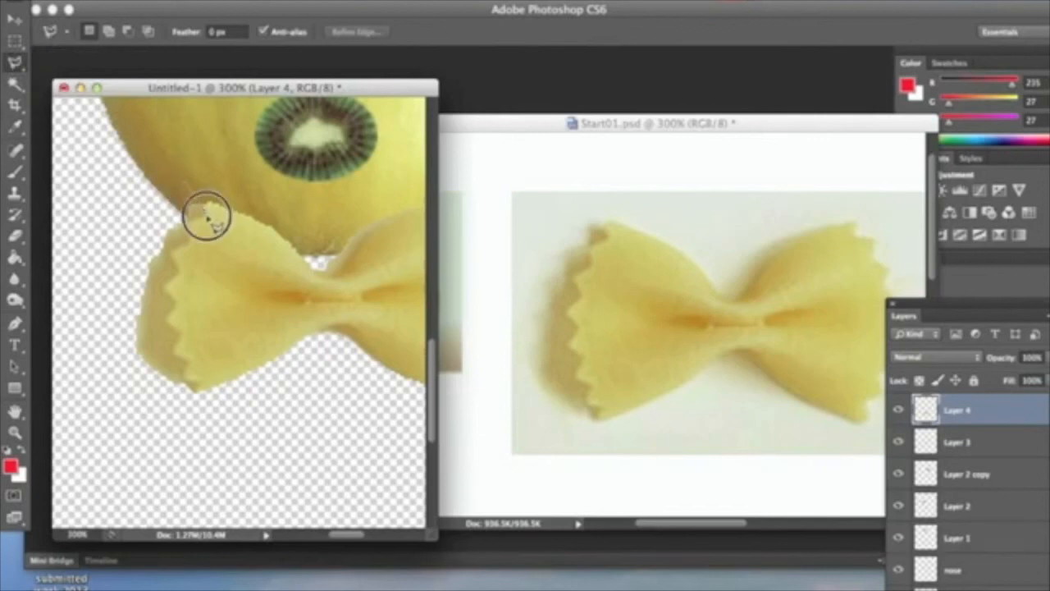
{"action": "left_click", "coordinate": [189, 223]}
{"action": "left_click", "coordinate": [193, 242]}
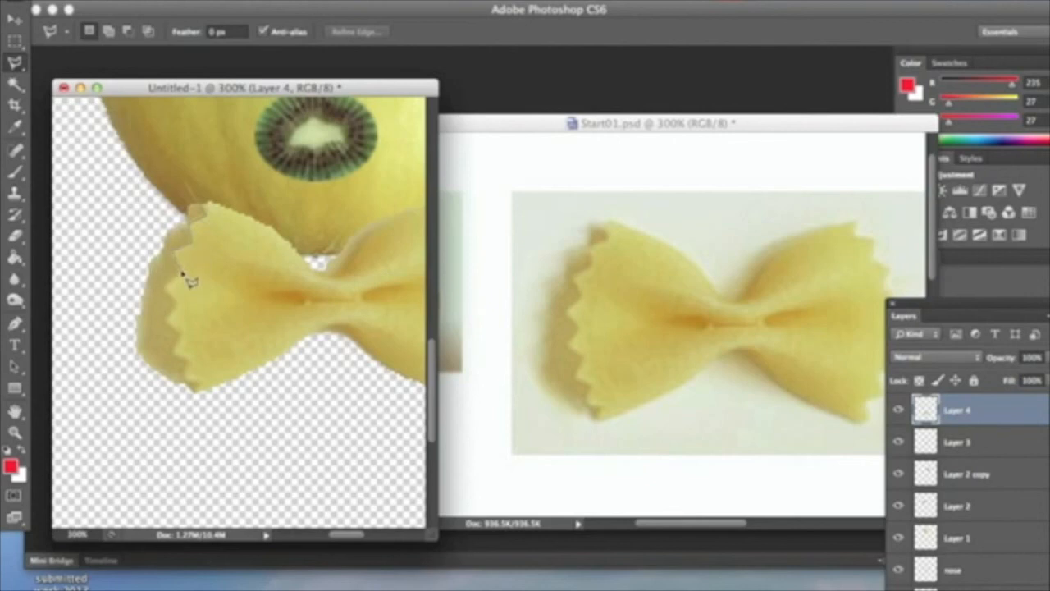
{"action": "left_click", "coordinate": [167, 327]}
{"action": "left_click", "coordinate": [194, 387]}
{"action": "left_click", "coordinate": [188, 445]}
{"action": "left_click", "coordinate": [59, 250]}
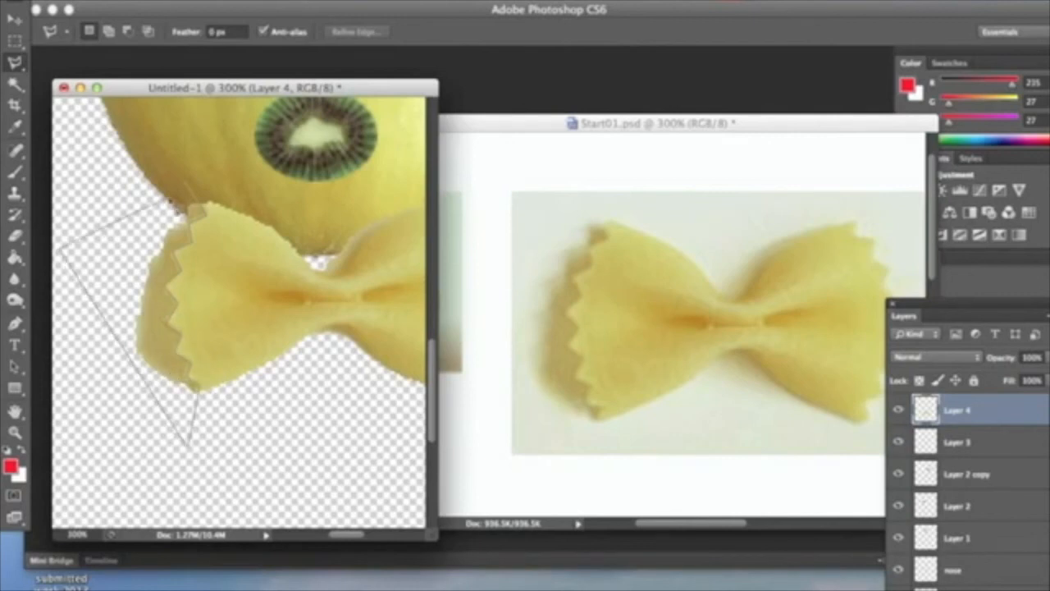
{"action": "left_click", "coordinate": [185, 190]}
{"action": "key", "text": "Delete"}
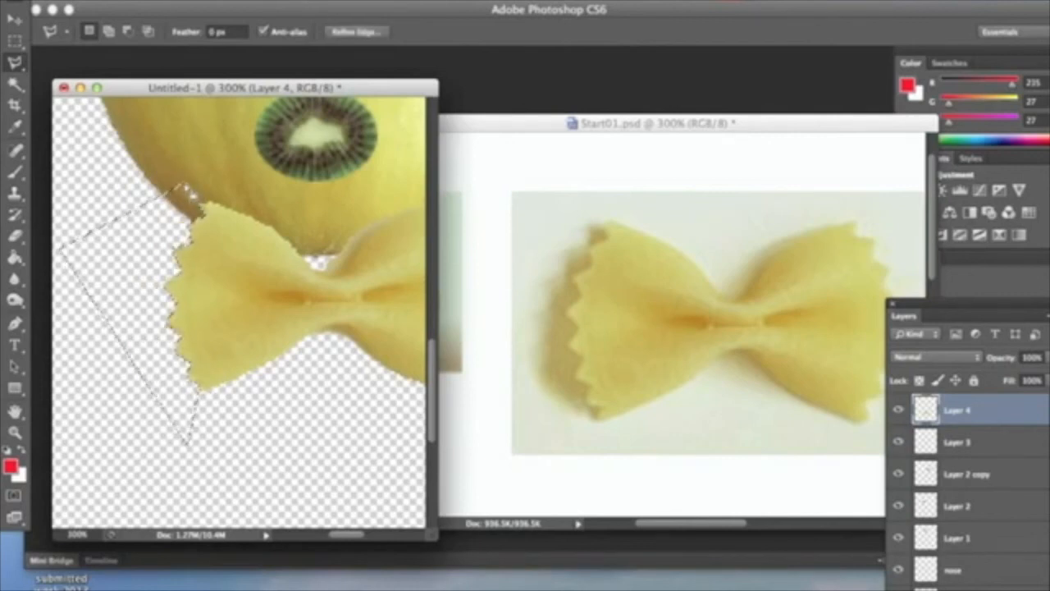
{"action": "left_click", "coordinate": [349, 2]}
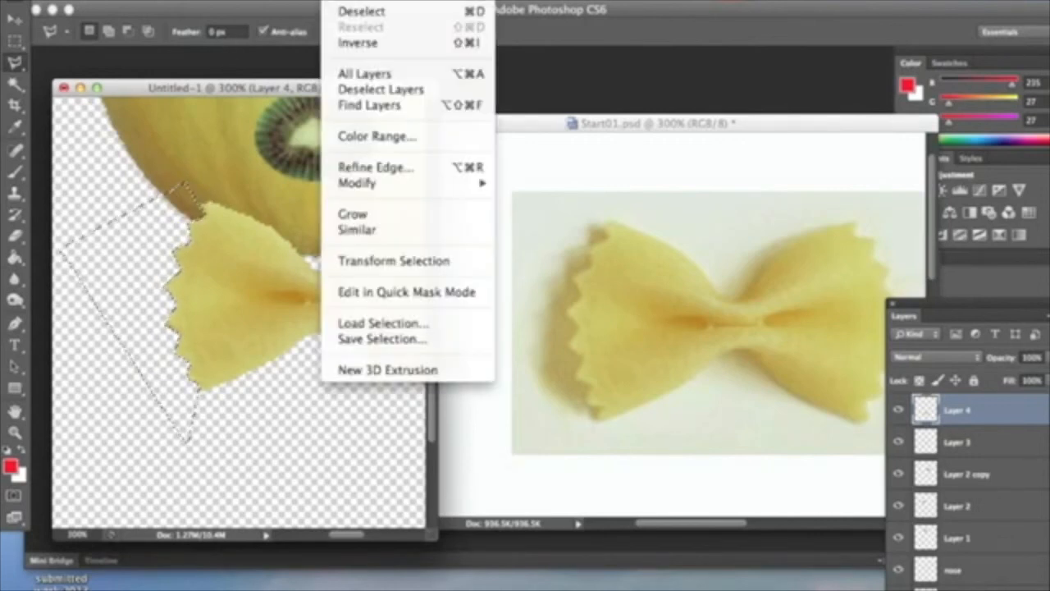
{"action": "left_click", "coordinate": [359, 12]}
- Move the bow tie up so it overlaps the melon's chin just below the kiwi mouth
{"action": "left_click", "coordinate": [10, 20]}
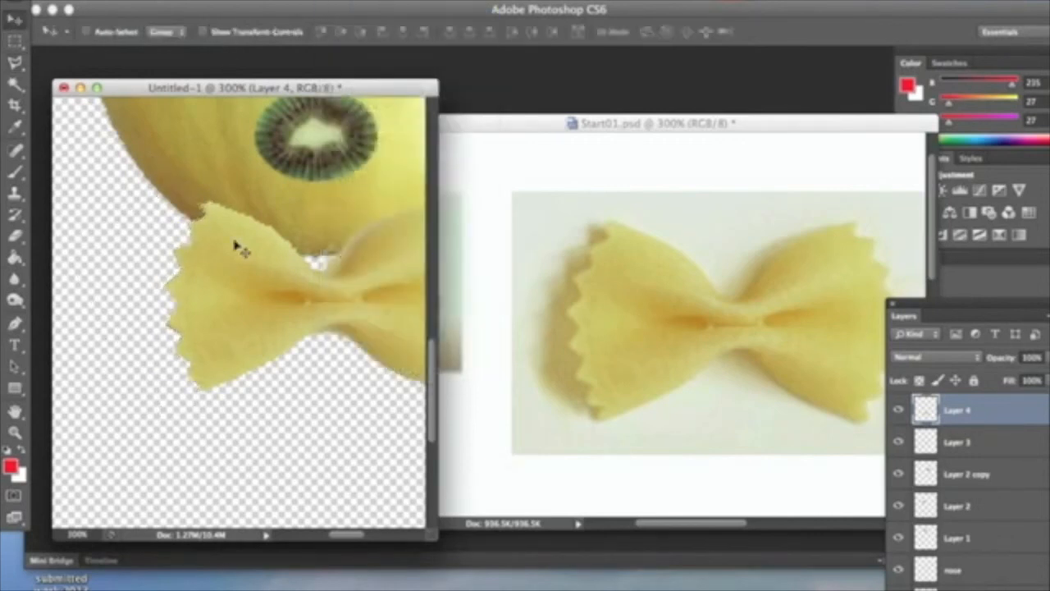
{"action": "left_click_drag", "start_coordinate": [282, 281], "coordinate": [277, 238]}
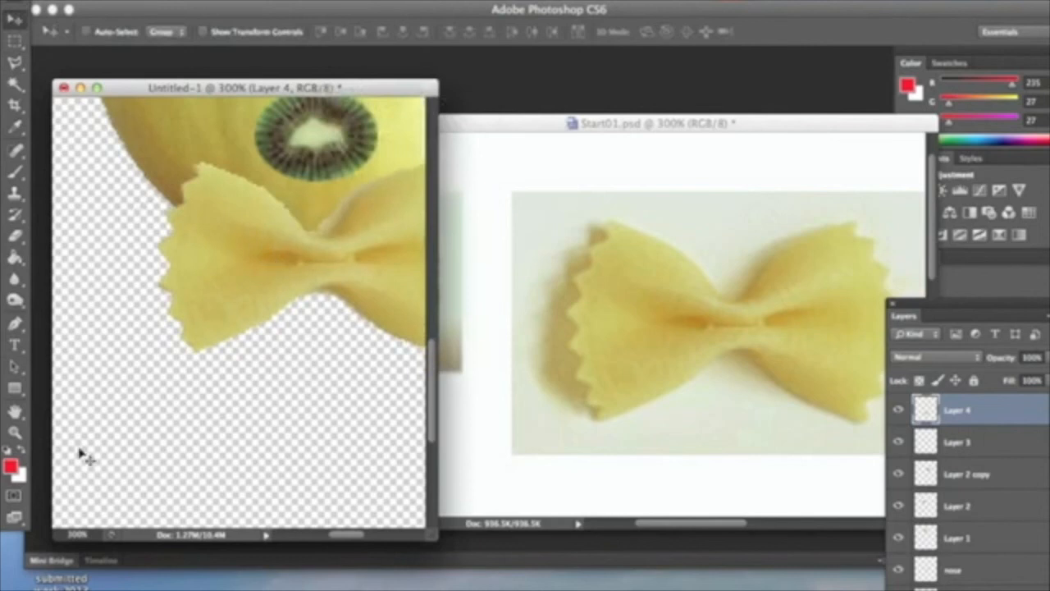
{"action": "left_click", "coordinate": [16, 432]}
{"action": "left_click", "coordinate": [310, 400], "text": "alt"}
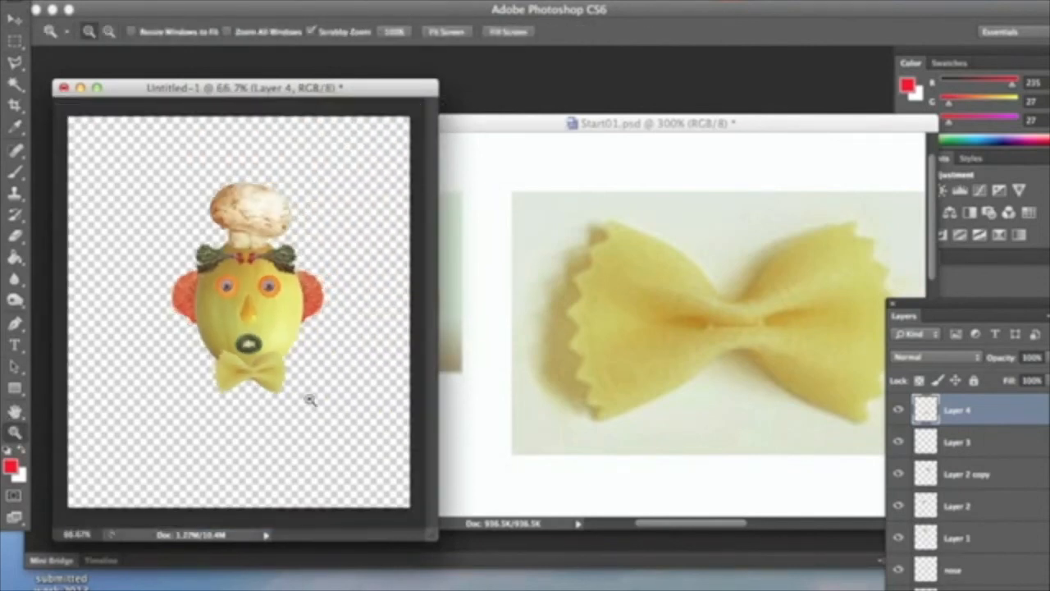
- Relocate the Layers panel over the Start01.psd window and reorder Layer 4 beneath Layer 3 so the kiwi mouth sits above the bow tie
{"action": "left_click_drag", "start_coordinate": [941, 303], "coordinate": [735, 147]}
{"action": "left_click_drag", "start_coordinate": [749, 260], "coordinate": [755, 306]}
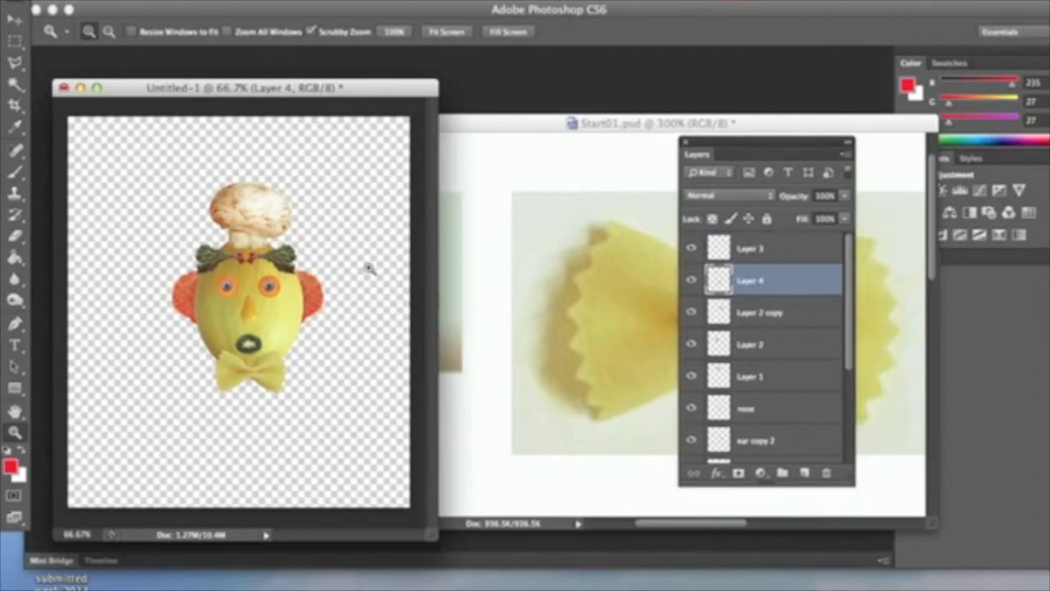
{"action": "left_click", "coordinate": [254, 271]}
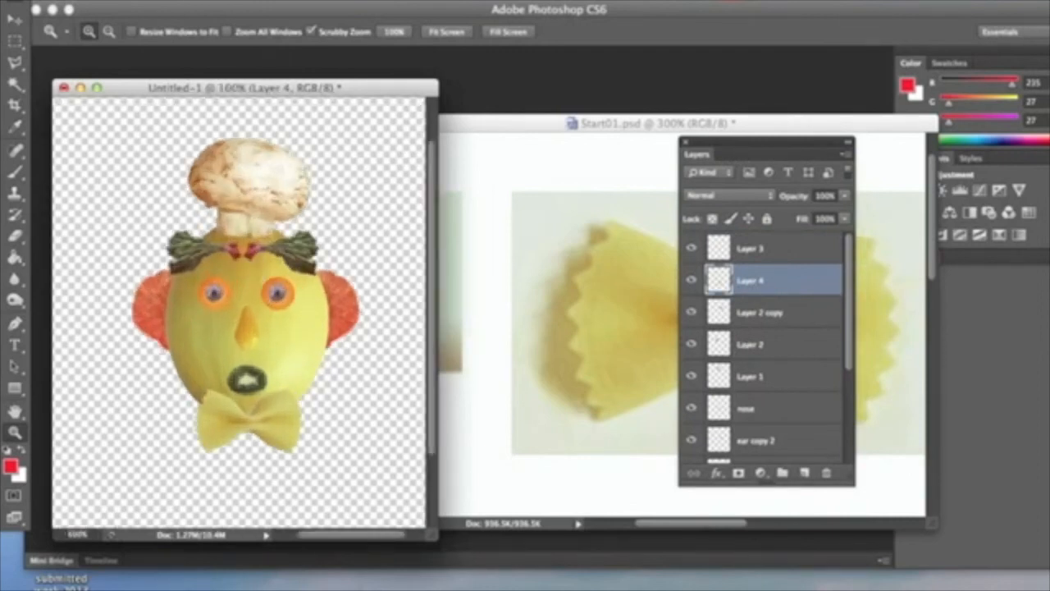